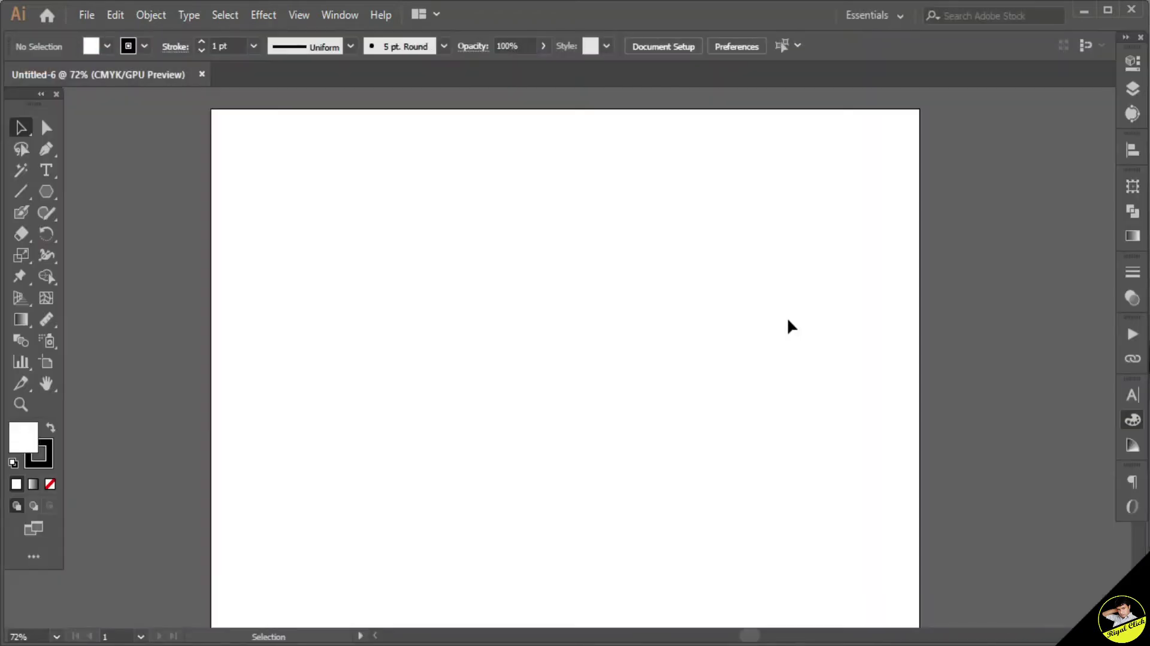
Draw a hexagon with a black outline near the artboard's upper-left corner
left_click_drag(205, 108, 459, 342)
left_click_drag(458, 231, 435, 252)
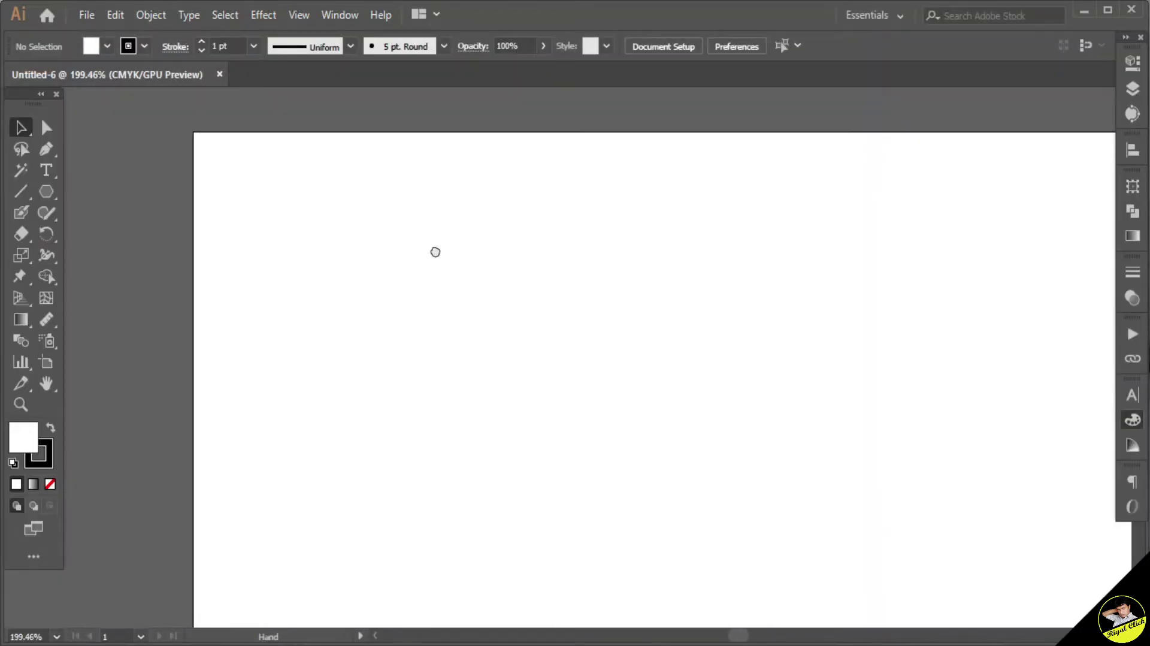
left_click(43, 192)
left_click_drag(279, 184, 347, 233)
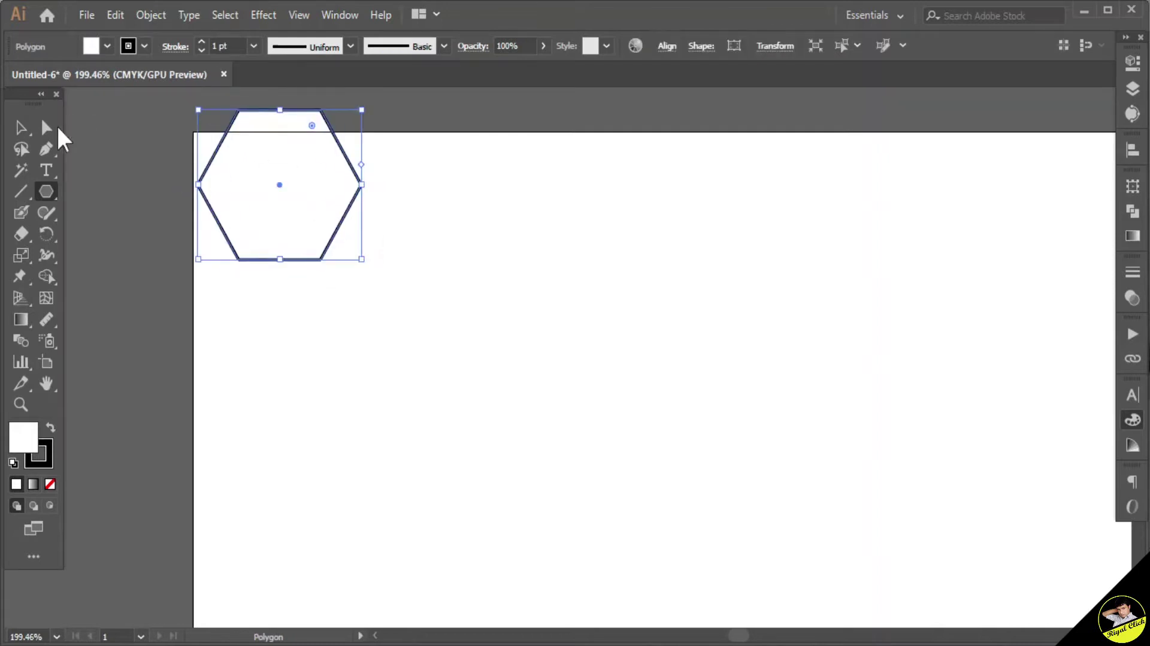
Move the hexagon fully onto the artboard and scale it down, keeping it near the upper-left corner
left_click(21, 127)
left_click_drag(311, 192, 357, 260)
left_click_drag(408, 331, 389, 319)
left_click(388, 284)
left_click(341, 245)
left_click_drag(296, 193, 410, 284)
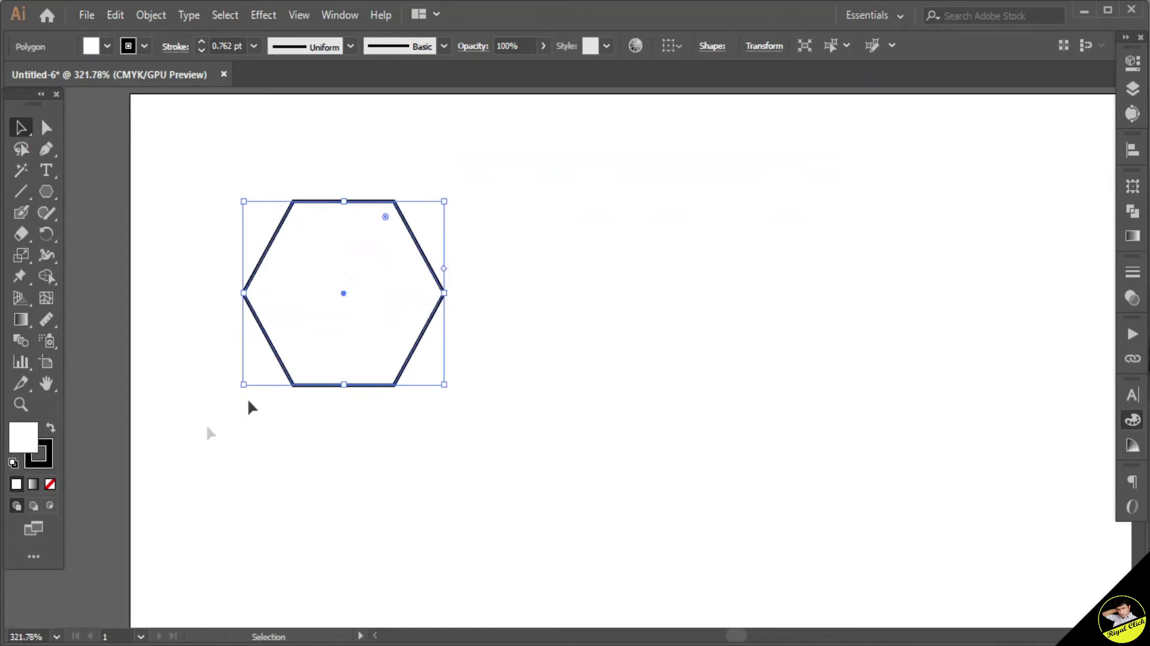
Remove the hexagon's fill so that only its black outline is left
left_click(50, 486)
left_click(570, 509)
left_click_drag(314, 274, 473, 397)
Show the rulers and place horizontal guides along the hexagon's top edge, middle and bottom edge
left_click(444, 137)
key("ctrl+r")
left_click_drag(664, 99, 677, 135)
left_click(557, 300)
left_click_drag(636, 101, 666, 310)
left_click_drag(606, 187, 465, 250)
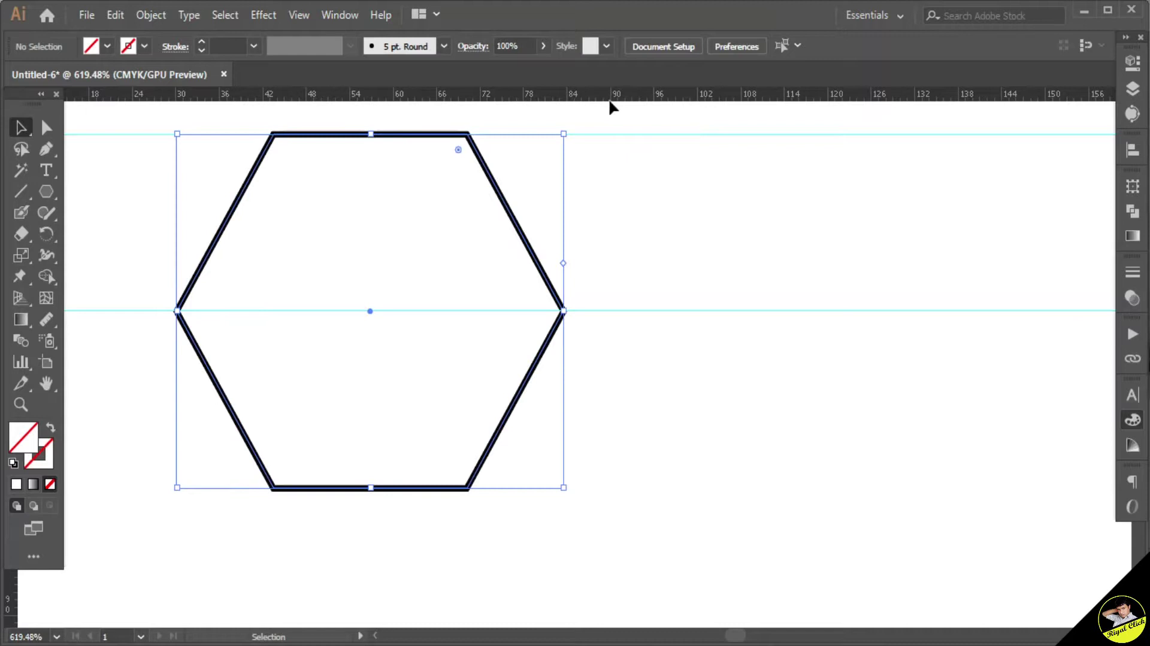
left_click_drag(609, 98, 603, 342)
left_click_drag(606, 486, 607, 487)
Place vertical guides through the hexagon's outermost left and right corners
left_click(196, 357)
left_click_drag(21, 599, 176, 578)
left_click_drag(688, 223, 497, 288)
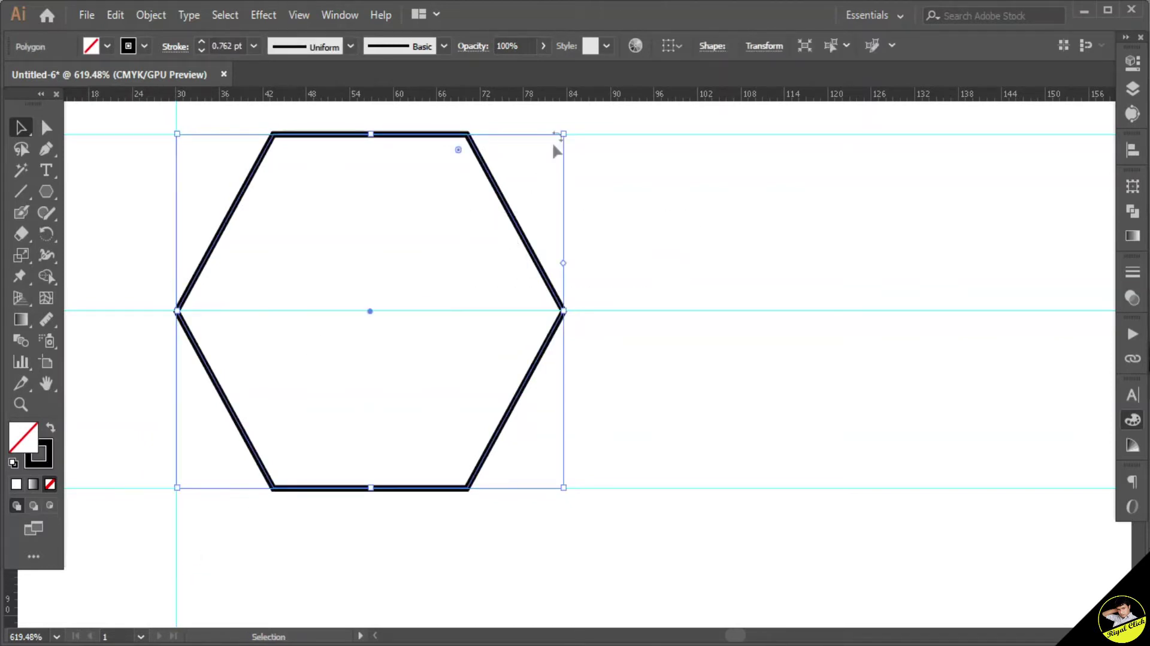
left_click_drag(11, 596, 340, 555)
left_click_drag(559, 516, 562, 521)
left_click_drag(580, 286, 461, 271)
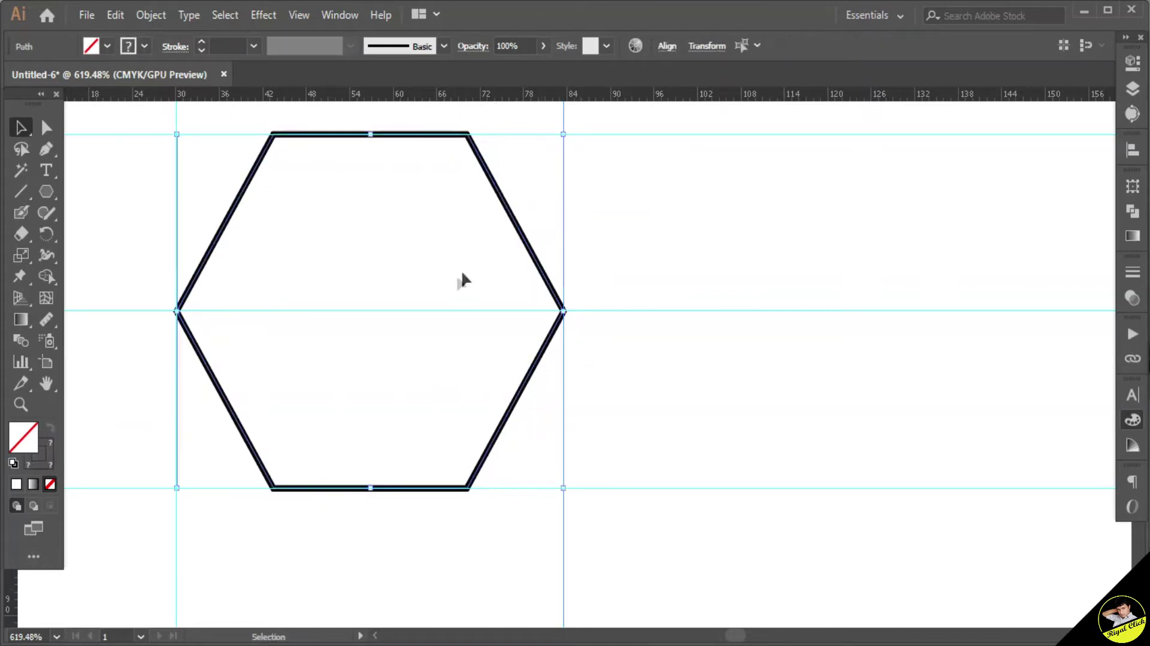
left_click_drag(481, 225, 473, 234)
Place two more vertical guides through the ends of the hexagon's top and bottom edges
left_click_drag(298, 142, 437, 268)
left_click_drag(12, 614, 253, 579)
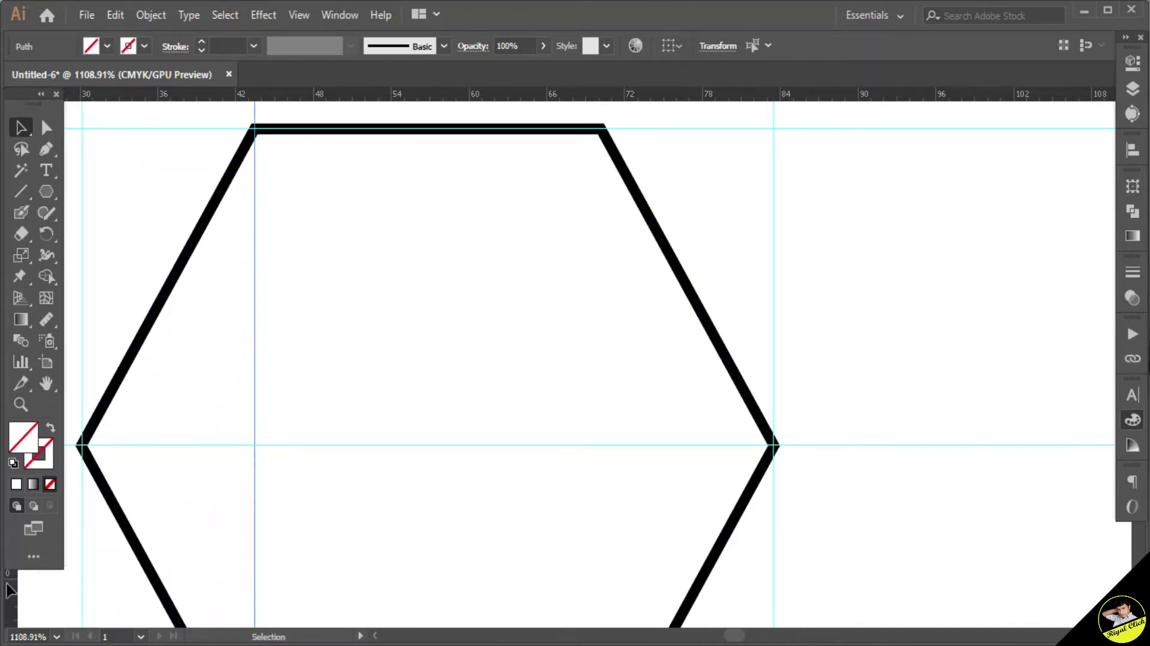
left_click(658, 235)
left_click_drag(5, 596, 530, 518)
left_click_drag(601, 399, 602, 398)
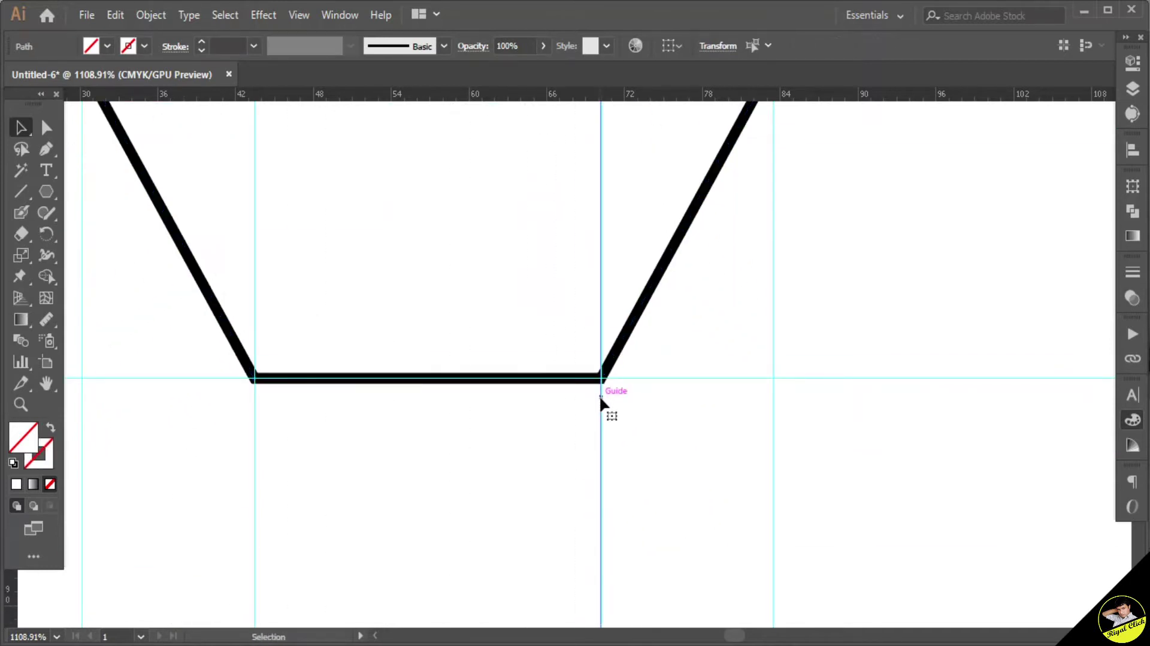
scroll(483, 555, "up", 10)
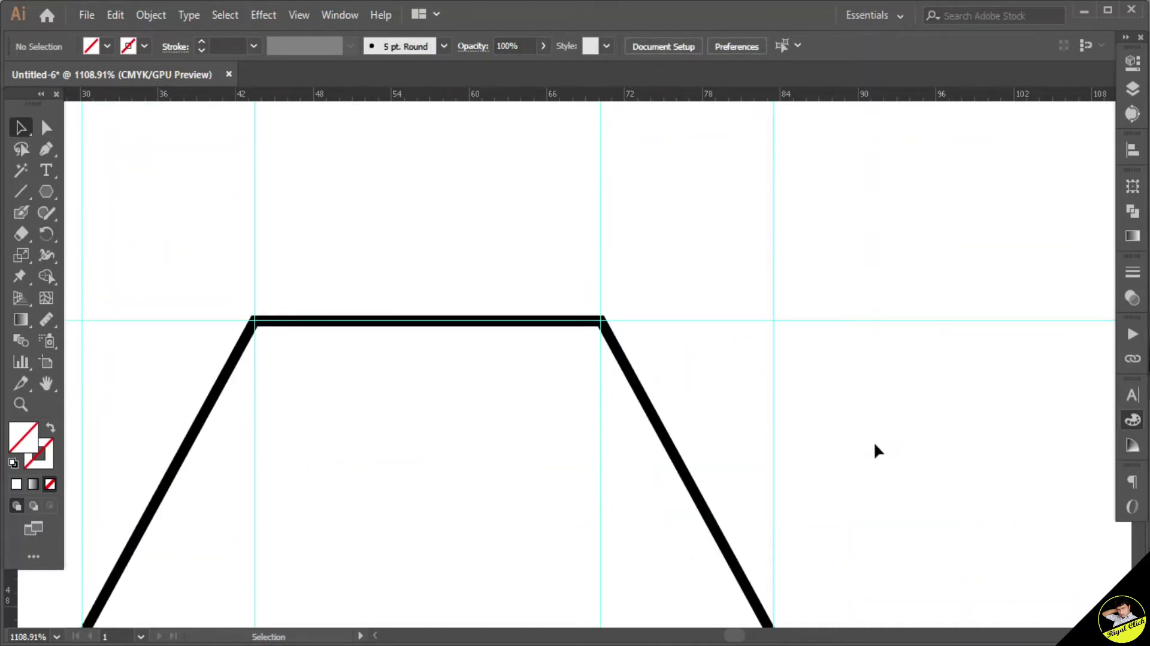
Deselect everything and lock the guides
left_click(603, 449)
left_click(834, 388)
right_click(834, 386)
left_click(891, 262)
Paste a copy of the hexagon and shrink it proportionally to a small hexagon beside the upper-right corner
left_click(672, 473, "alt")
key("ctrl+v")
scroll(944, 421, "up", 3)
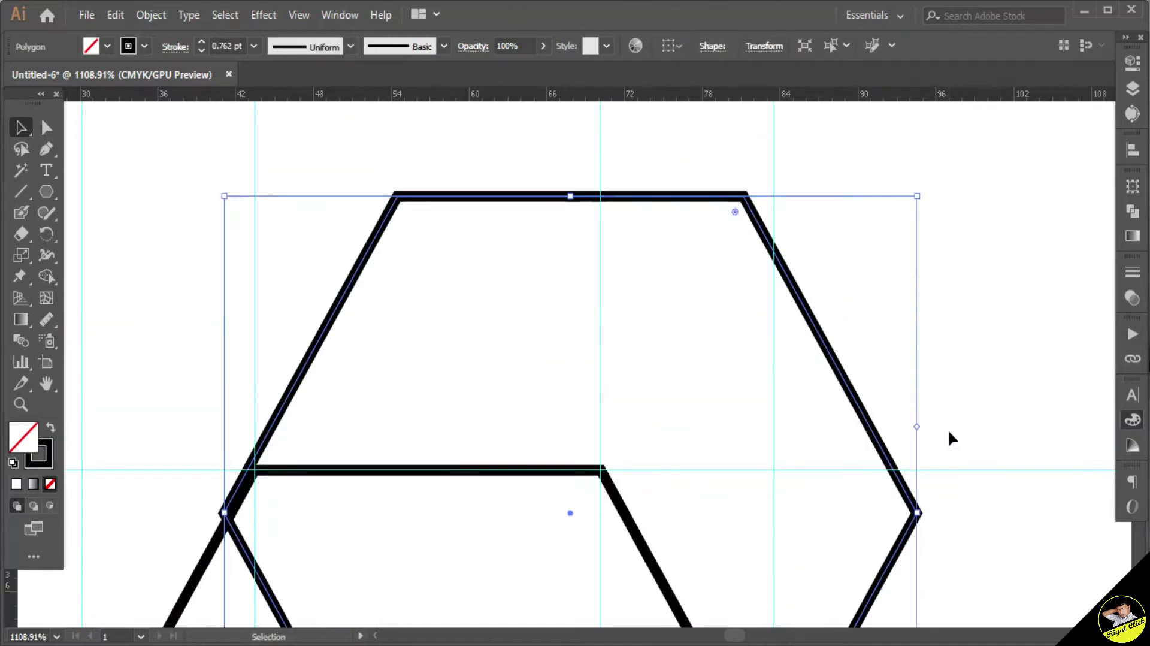
mouse_move(920, 200)
left_mouse_down()
mouse_move(698, 486)
mouse_move(715, 476)
left_mouse_up()
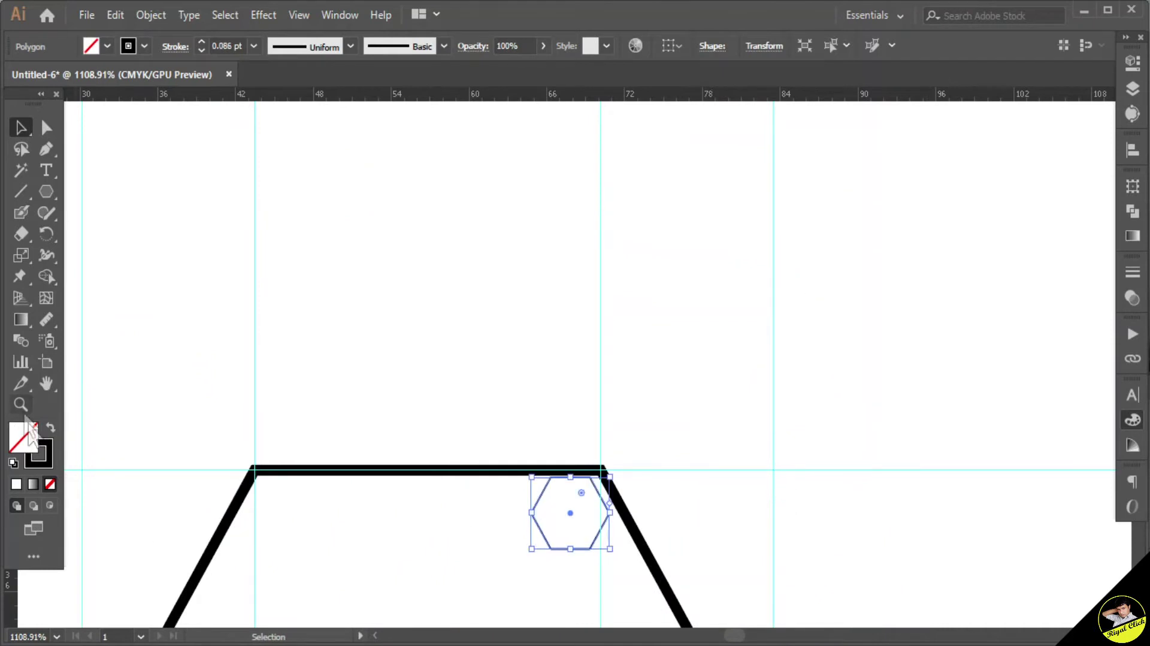
Give the small hexagon a dark blue fill with no stroke
left_click(50, 427)
left_click(108, 46)
left_click(114, 99)
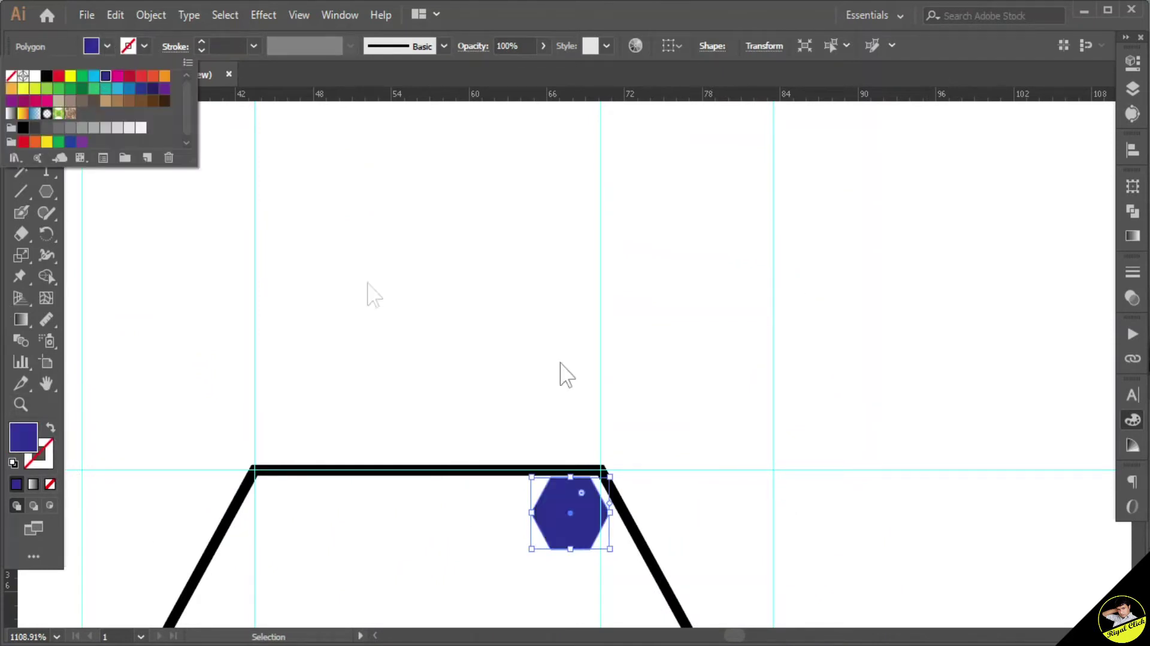
left_click(634, 429)
Centre the small blue hexagon on the large hexagon's upper-right corner and copy it onto the upper-left corner
left_click(646, 530, "ctrl")
left_click_drag(455, 260, 513, 231)
left_click_drag(370, 276, 860, 328)
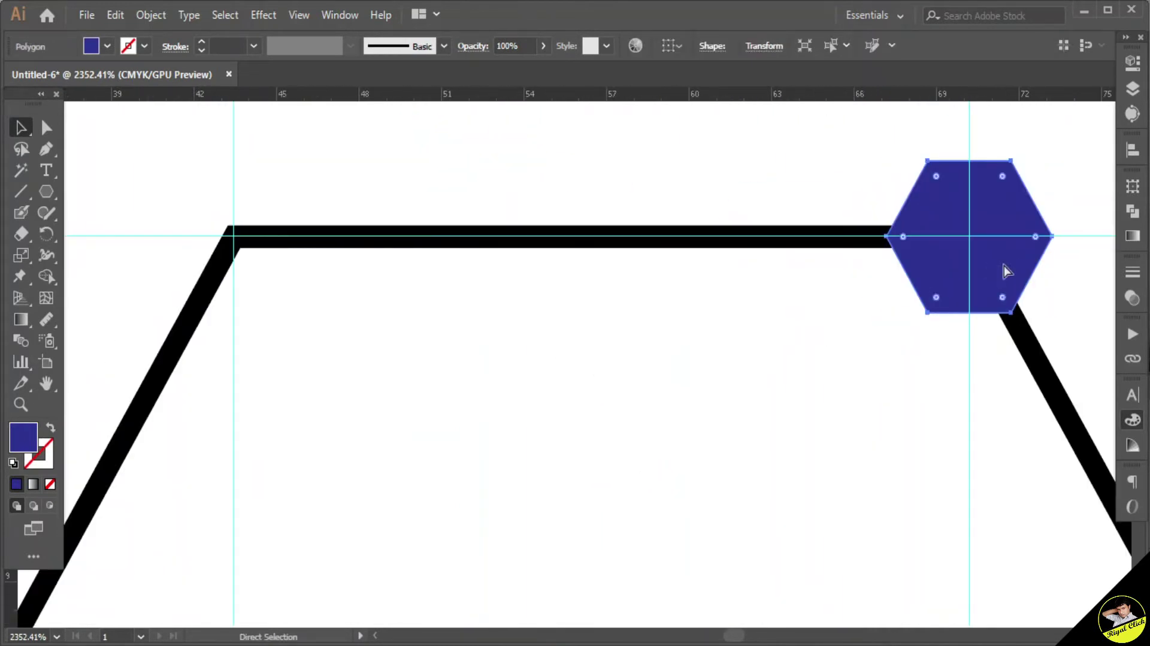
left_click_drag(1018, 272, 566, 337)
left_click_drag(551, 292, 265, 288)
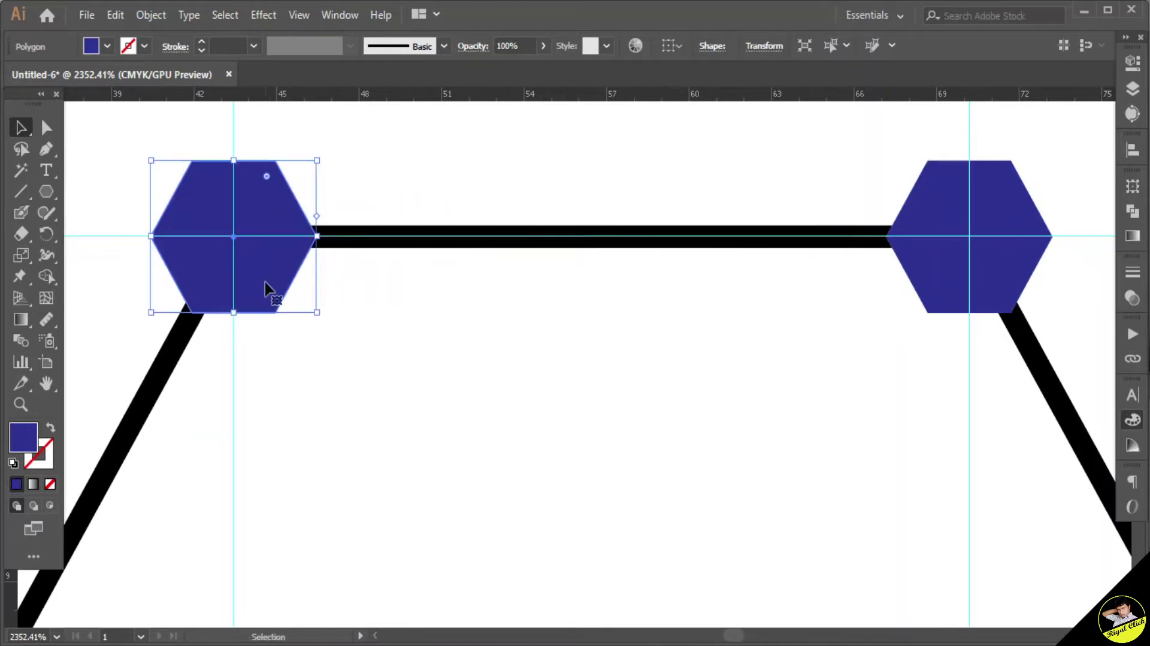
left_click(514, 315)
Copy the blue hexagon from the upper-right corner and centre the copy on the lower-right guide intersection
scroll(516, 322, "down", 5)
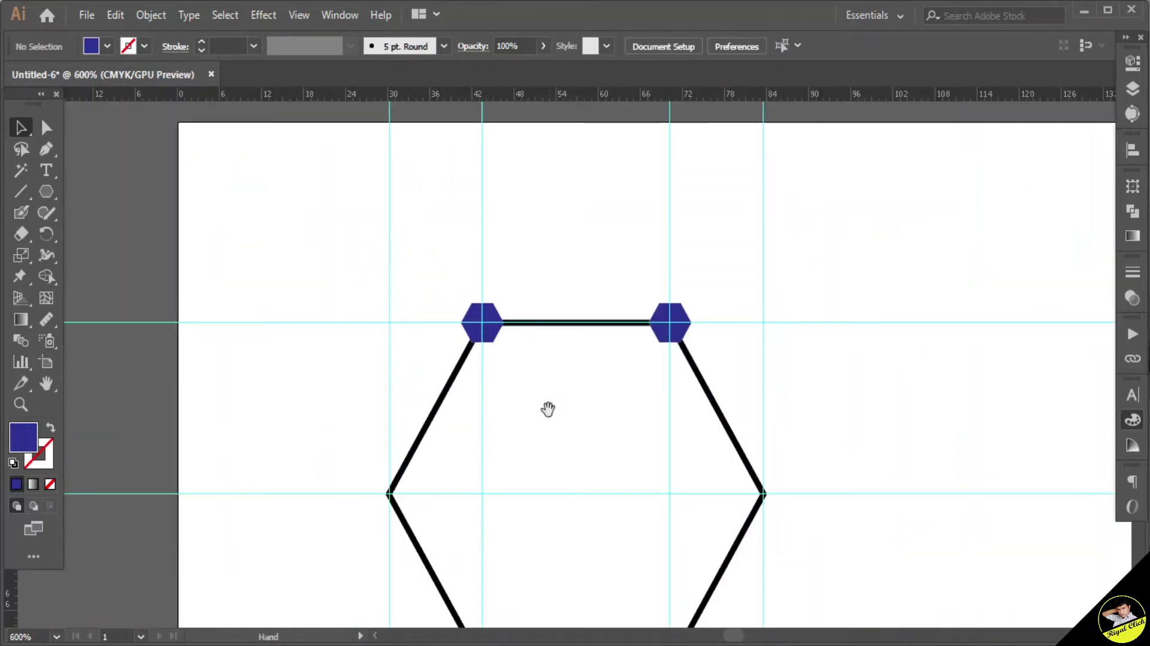
left_click_drag(548, 409, 422, 244)
left_click_drag(550, 149, 584, 487)
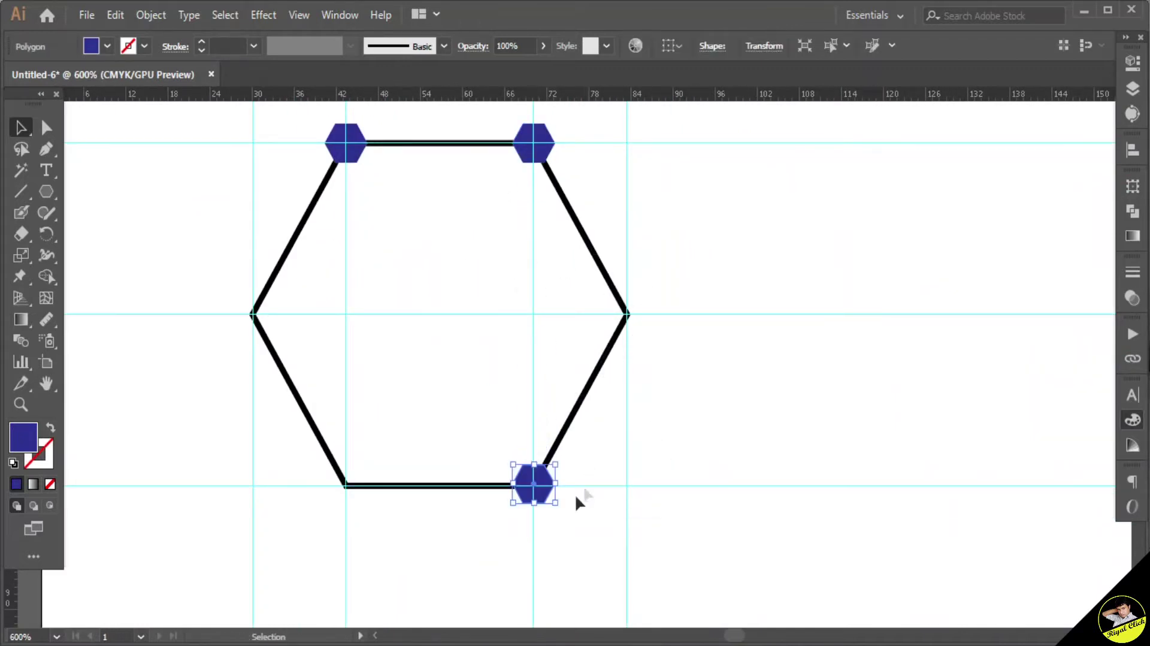
scroll(574, 494, "up", 5)
scroll(744, 514, "down", 4)
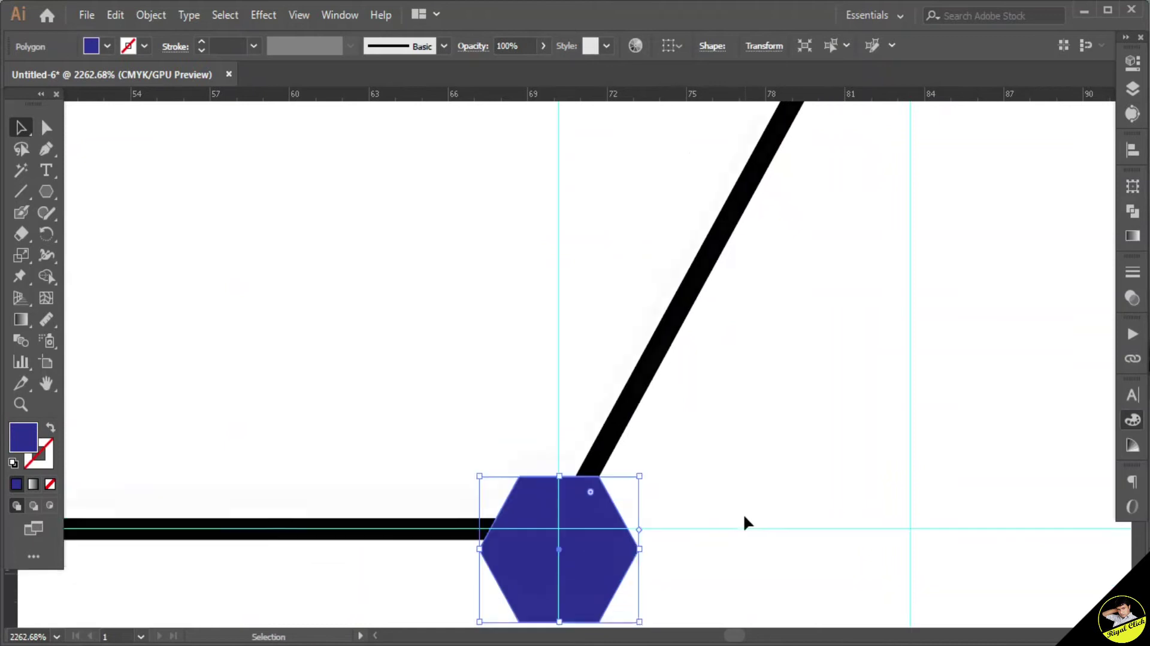
left_click_drag(576, 446, 573, 426)
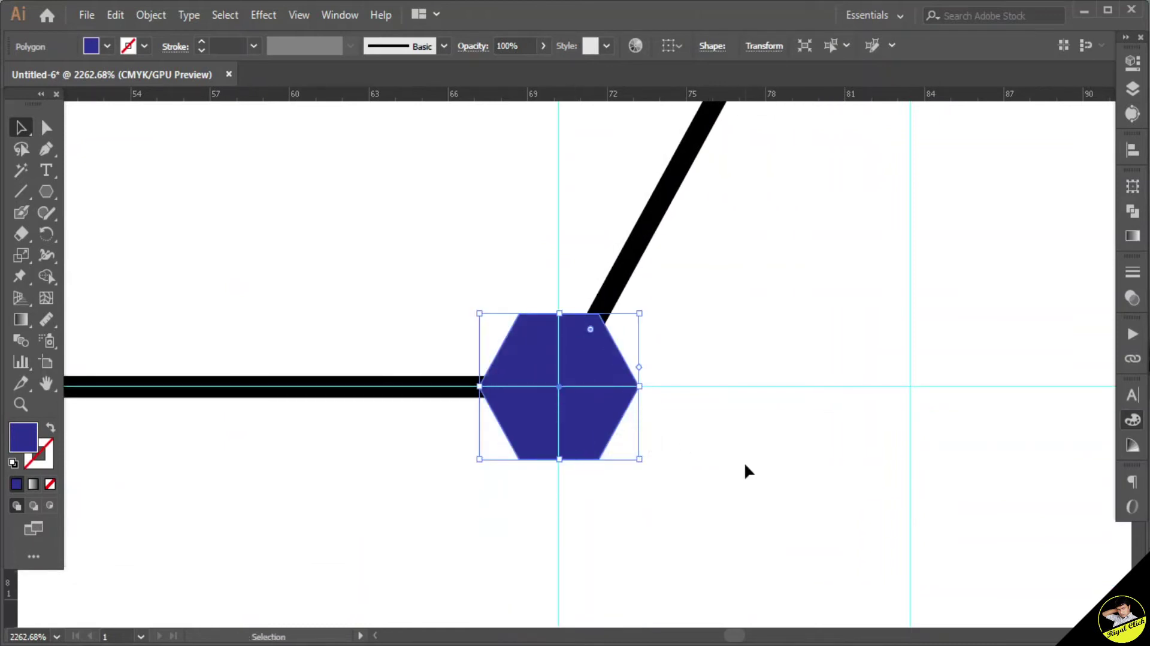
left_click(744, 462)
Copy the upper-left blue hexagon straight down and centre the copy on the lower-left corner
left_click_drag(465, 307, 588, 498)
scroll(688, 441, "up", 20)
scroll(688, 441, "left", 10)
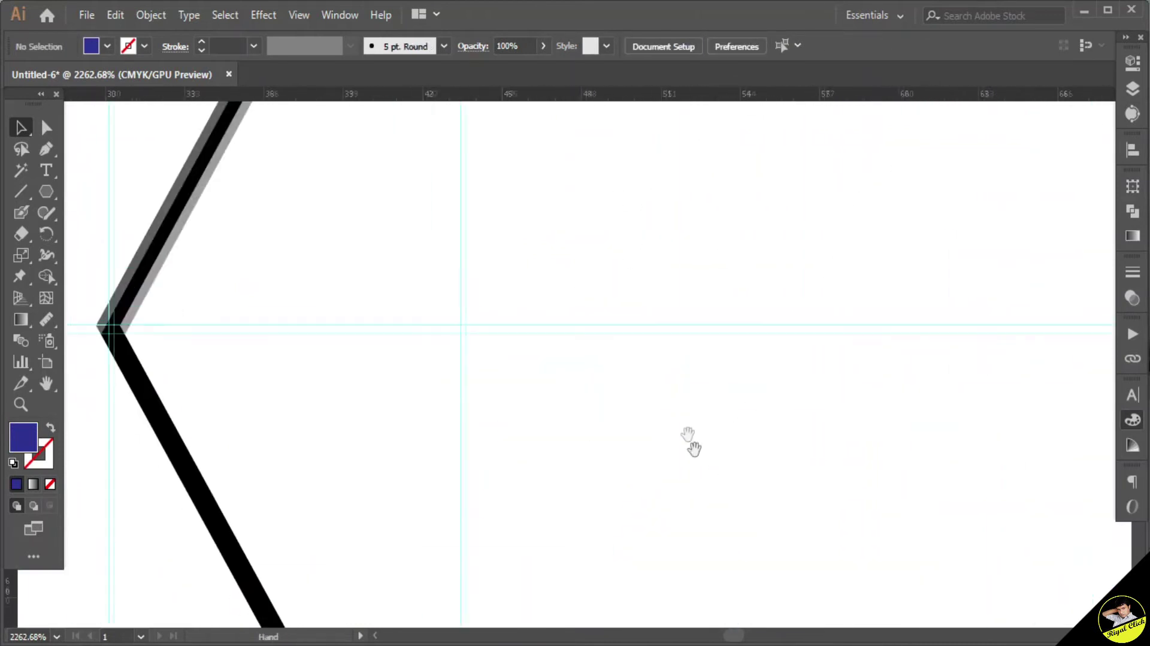
left_click_drag(523, 280, 550, 474)
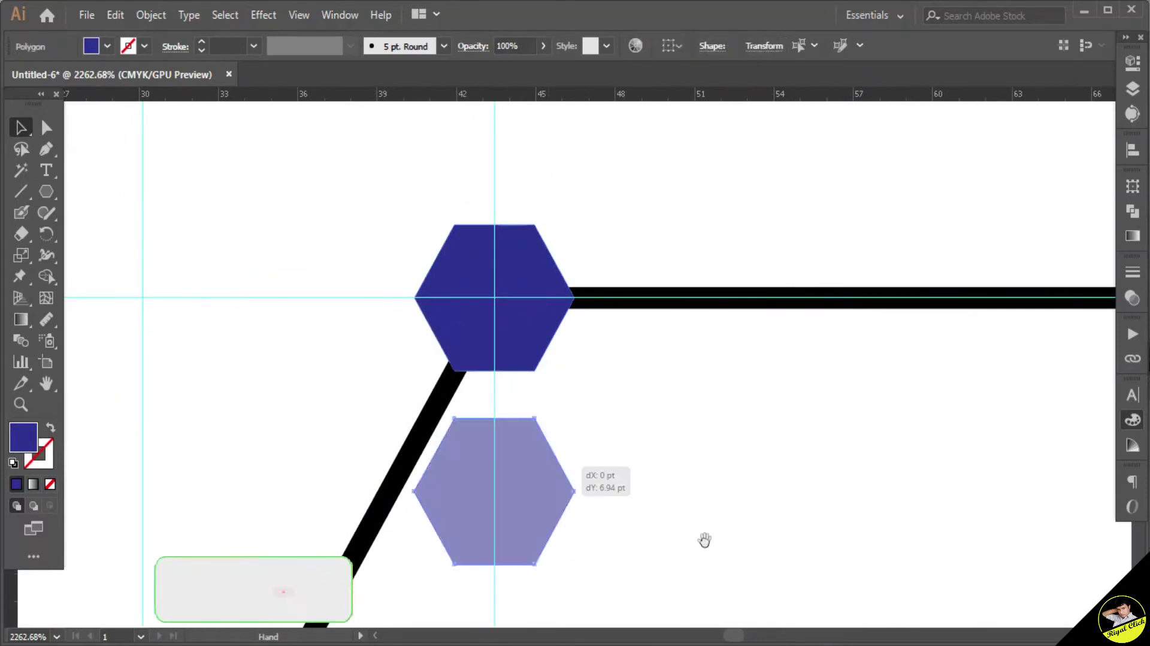
left_click_drag(703, 541, 608, 83)
left_click_drag(513, 293, 504, 400)
left_click_drag(436, 177, 467, 489)
left_click_drag(630, 552, 620, 146)
left_click_drag(409, 108, 450, 521)
left_click_drag(659, 494, 585, 203)
left_click_drag(350, 183, 362, 563)
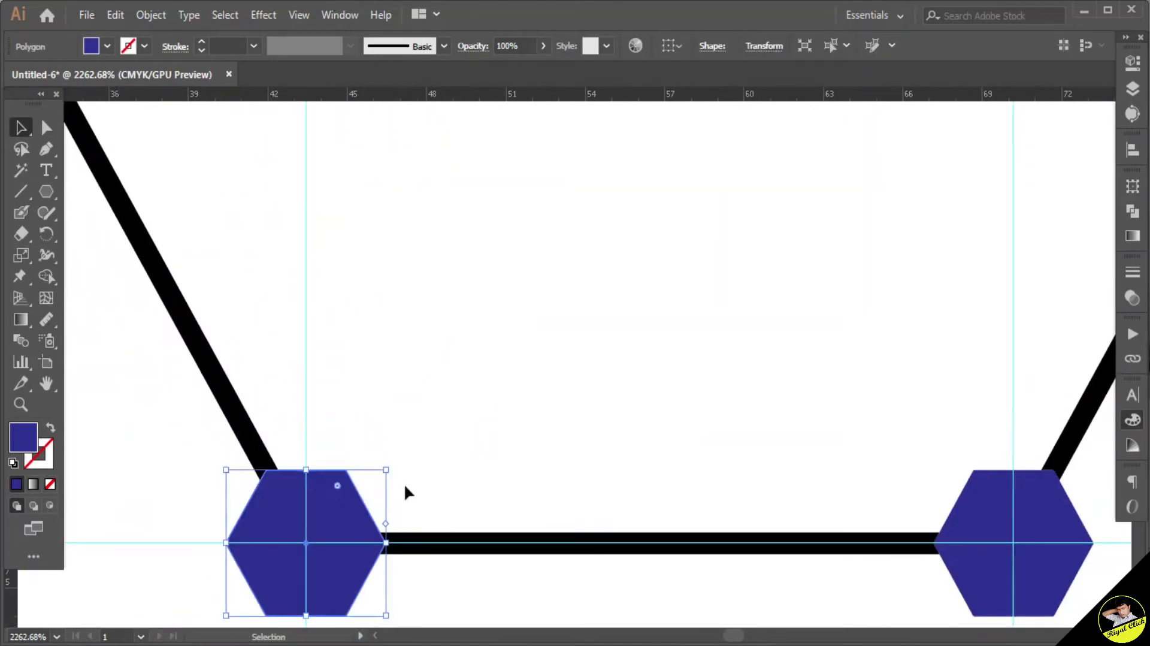
left_click(491, 402)
Copy the lower-right blue hexagon and centre the copy on the large hexagon's middle-right corner
left_click_drag(1025, 321, 680, 395)
left_click_drag(788, 172, 495, 474)
scroll(495, 476, "down", 1)
scroll(496, 482, "down", 3)
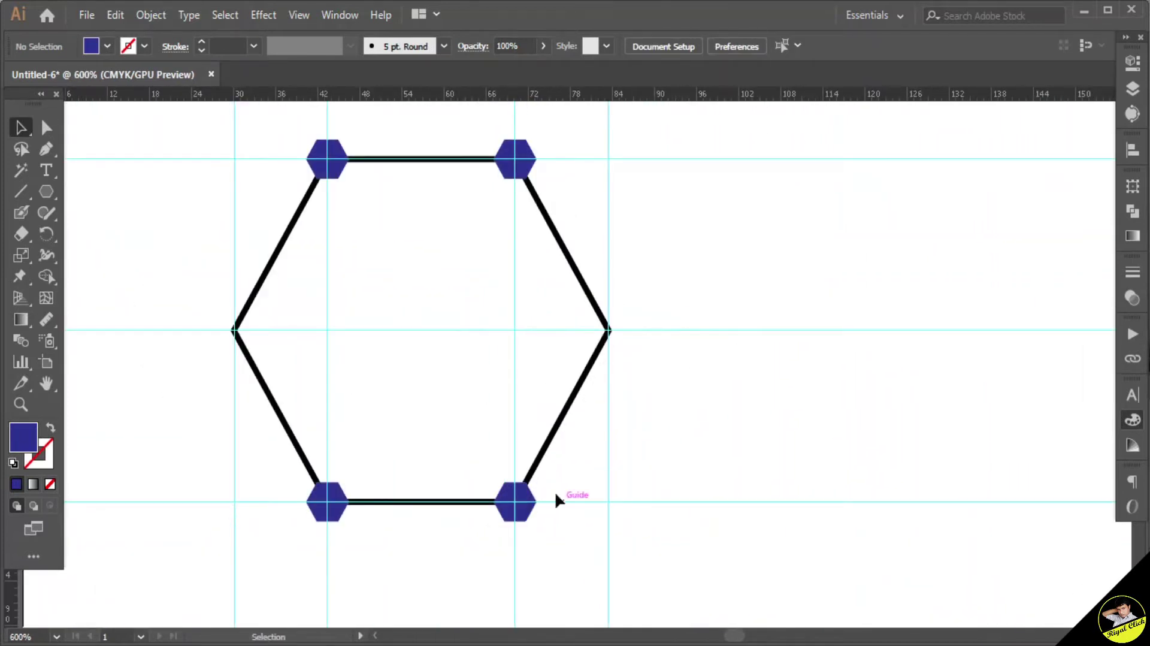
left_click(516, 501)
scroll(563, 326, "up", 6)
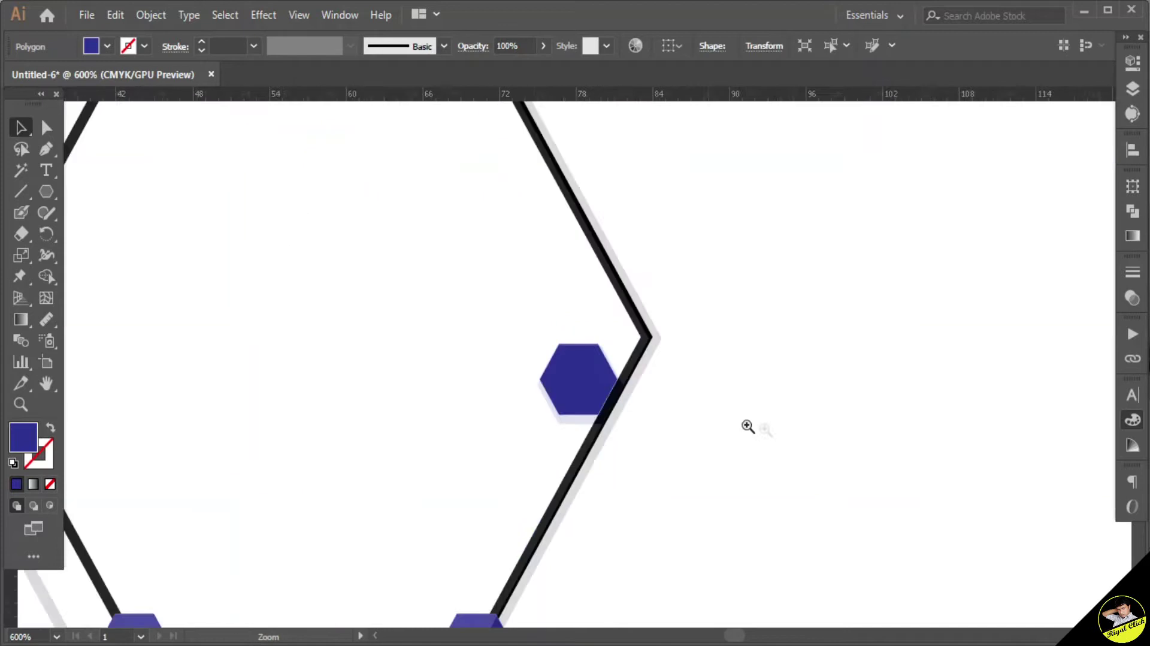
left_click_drag(712, 534, 950, 379)
left_click(951, 181)
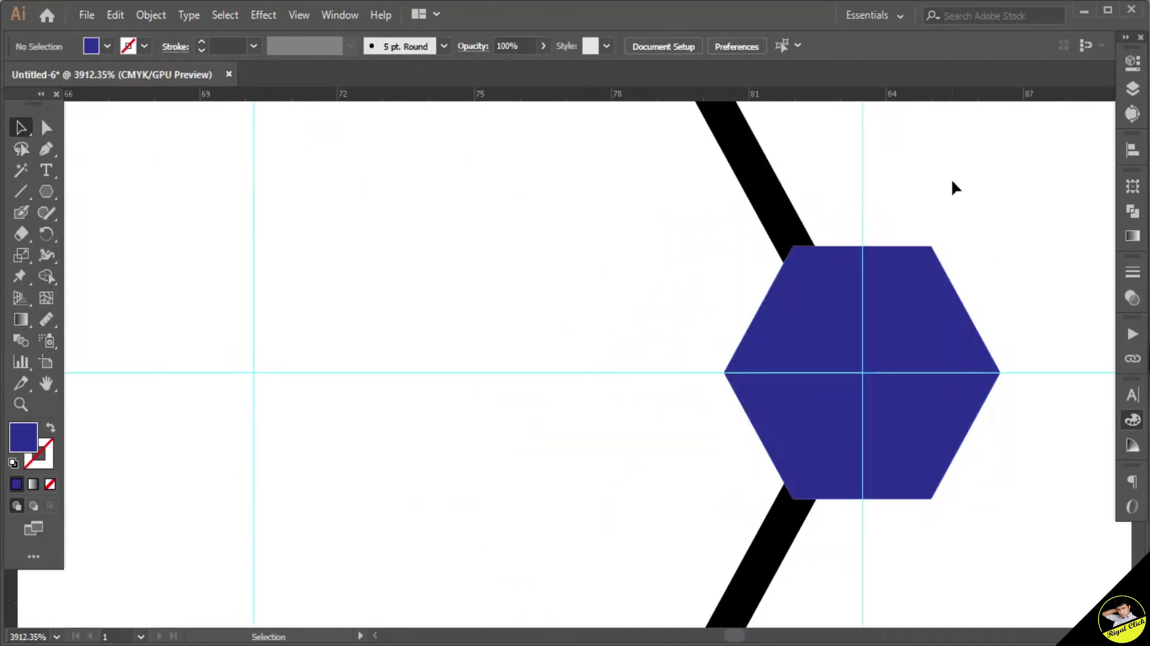
Copy the middle-right blue hexagon across and centre the copy on the middle-left corner
scroll(952, 180, "down", 6)
left_click_drag(794, 328, 403, 398)
scroll(385, 390, "up", 5)
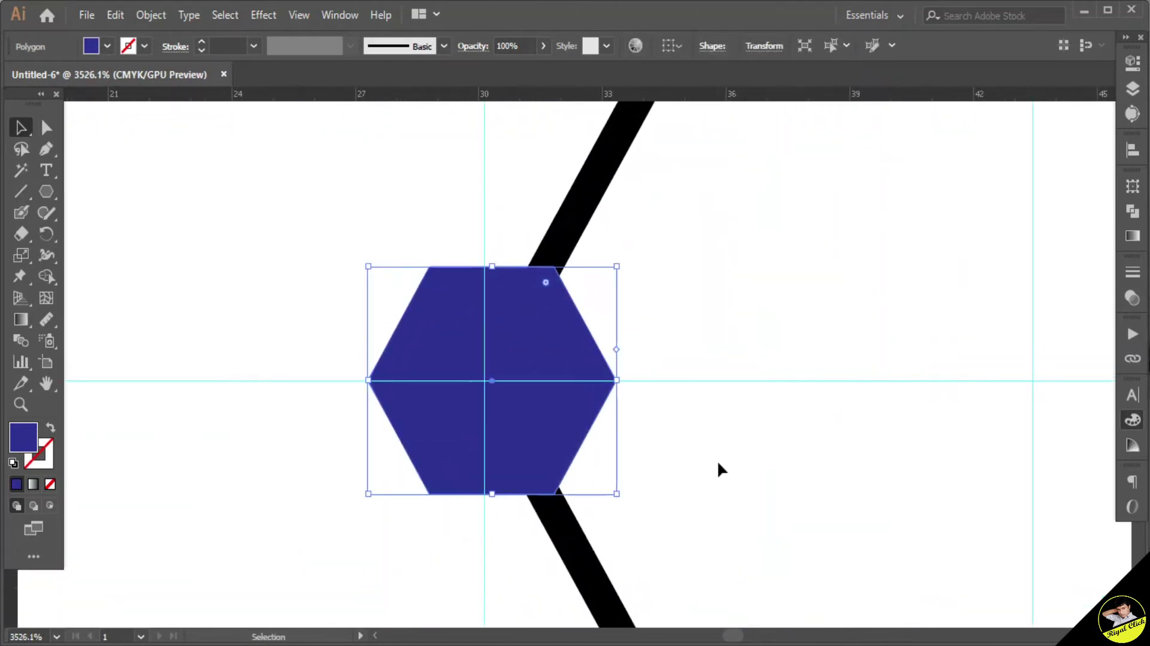
left_click_drag(572, 434, 564, 426)
left_click(814, 446)
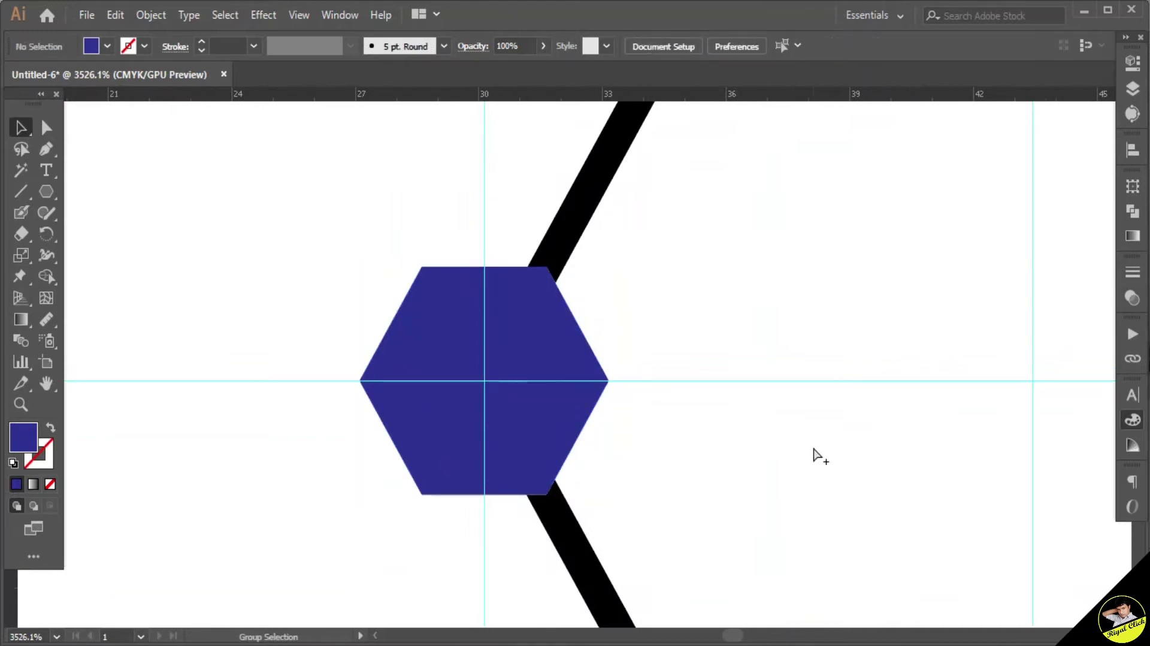
Group the outlined hexagon with its six blue corner hexagons
scroll(816, 453, "down", 3)
scroll(814, 455, "down", 4)
left_click_drag(813, 454, 606, 411)
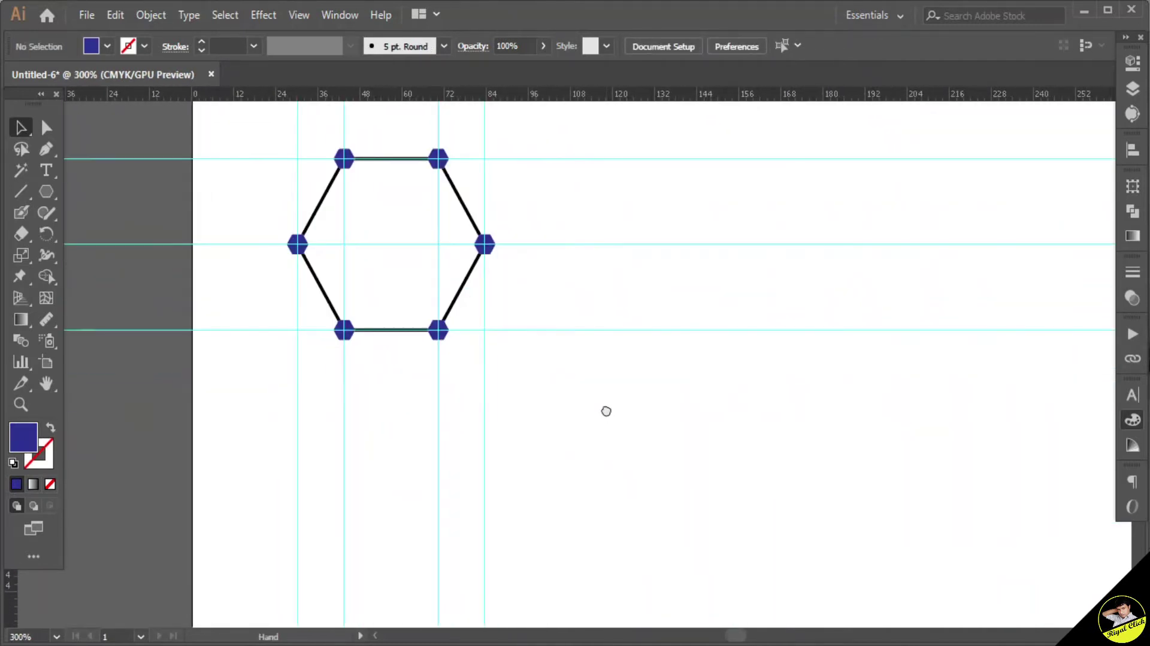
left_click_drag(542, 127, 311, 389)
right_click(438, 175)
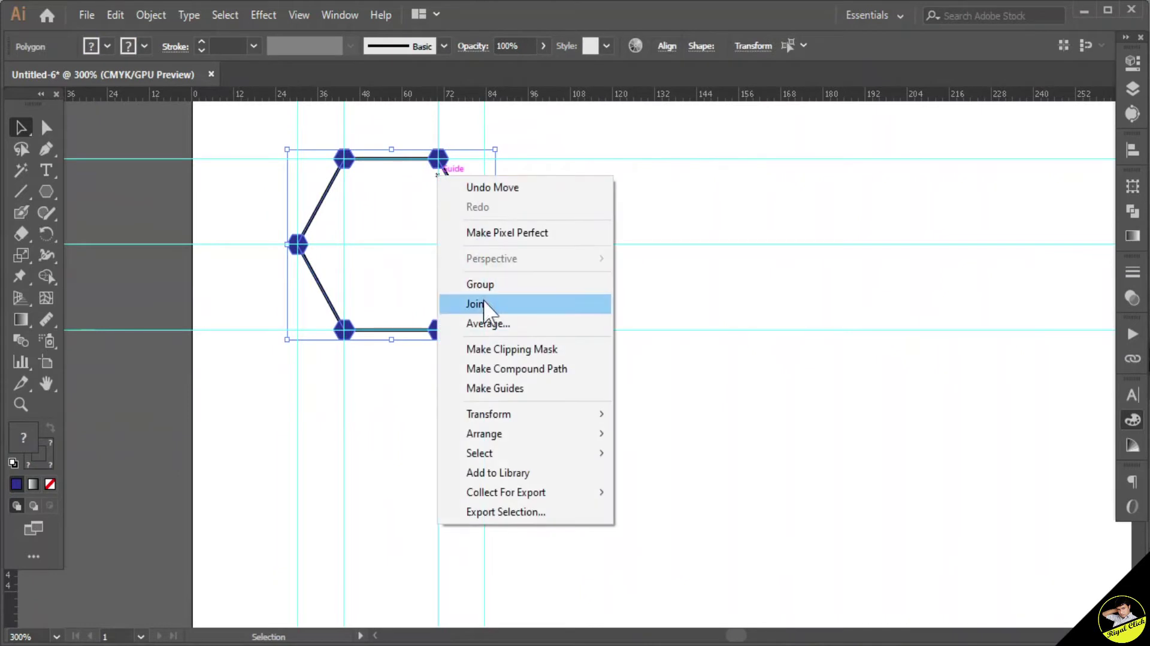
left_click(521, 283)
left_click(630, 350)
Copy the hexagon group straight down so the copy's top edge meets the original's bottom edge
key("ctrl+space")
left_click_drag(408, 212, 695, 346)
left_click_drag(361, 414, 471, 195)
left_click_drag(581, 201, 540, 313)
scroll(540, 313, "down", 2)
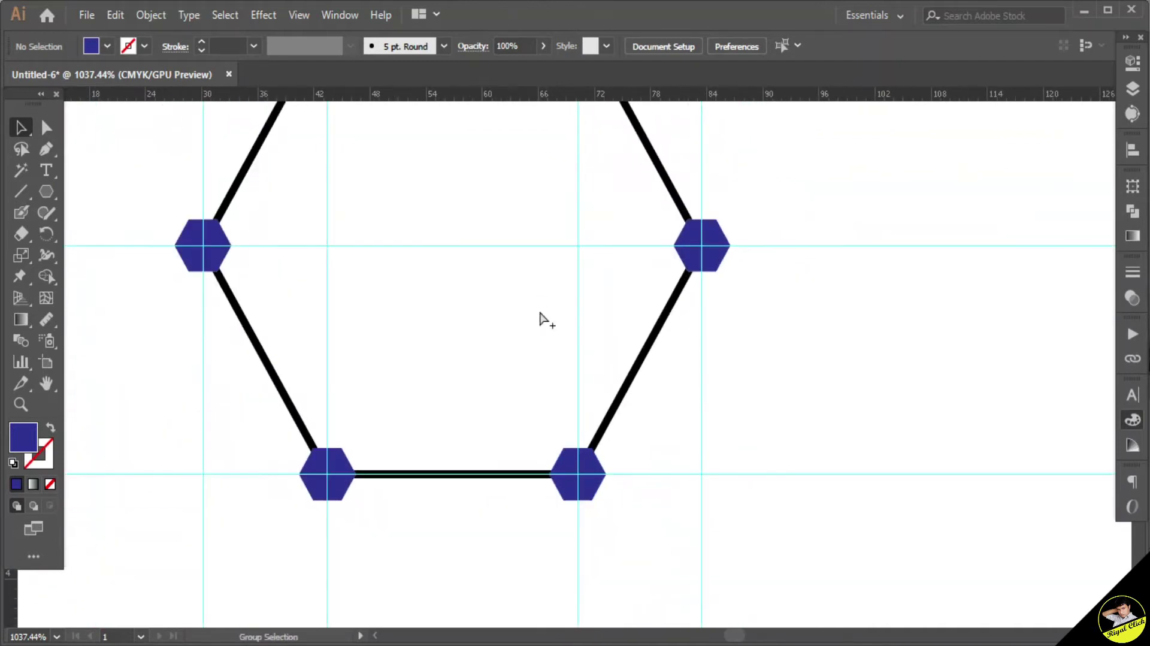
left_click_drag(659, 151, 742, 626)
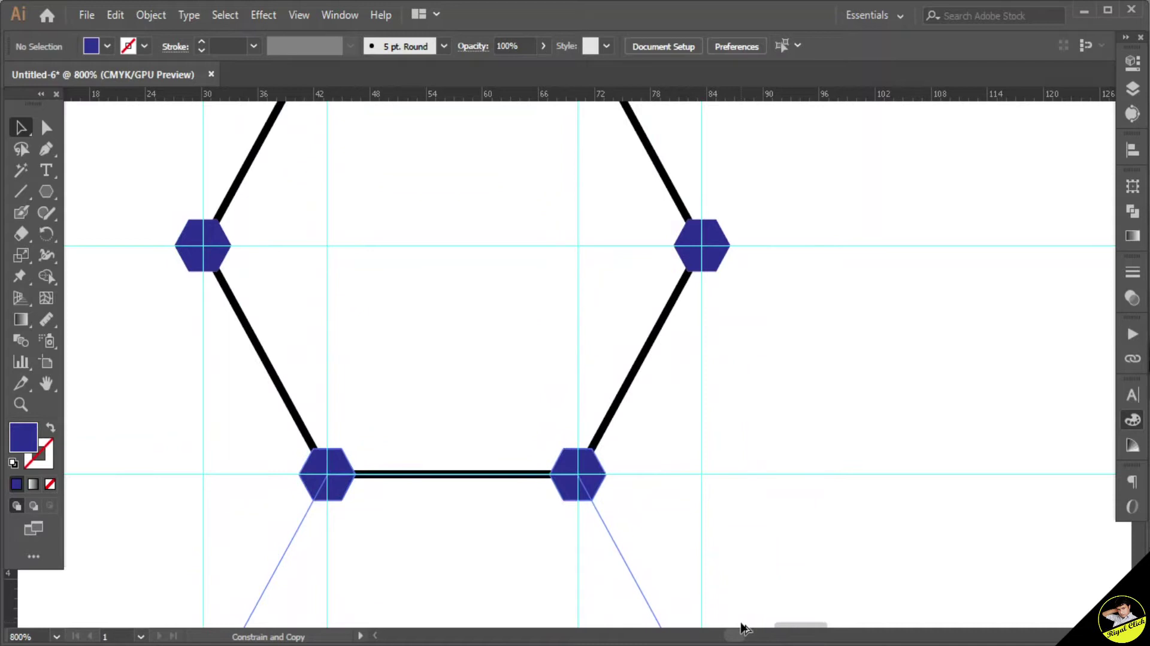
scroll(640, 296, "down", 5)
scroll(638, 303, "down", 2)
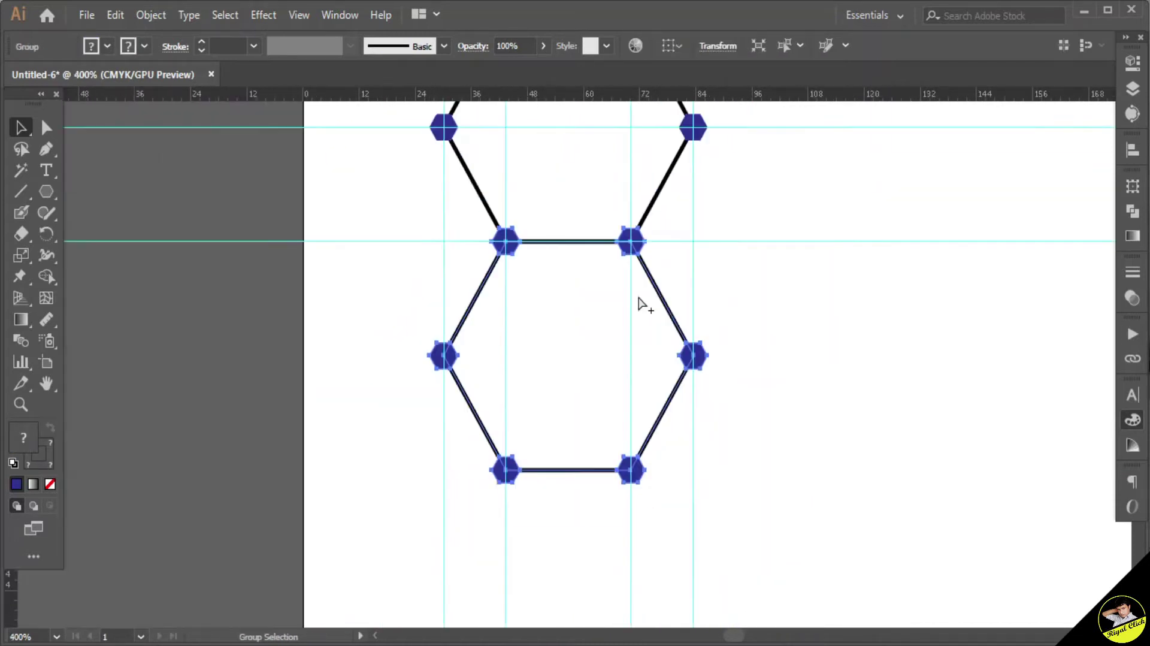
Repeat the duplication until the column of hexagon groups reaches the bottom of the artboard
scroll(639, 302, "down", 4)
key("ctrl+d")
key("ctrl+d")
key("ctrl+d")
key("ctrl+d")
scroll(518, 324, "down", 3)
scroll(519, 323, "right", 1)
key("ctrl+d")
key("ctrl+d")
scroll(519, 324, "down", 9)
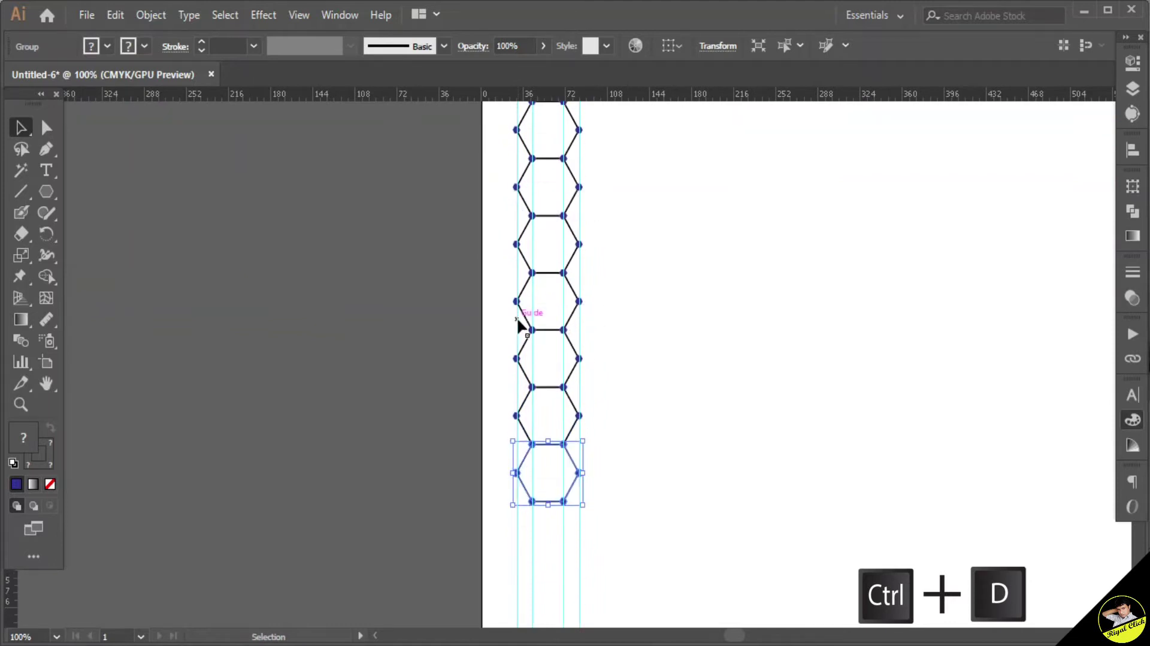
key("ctrl+d")
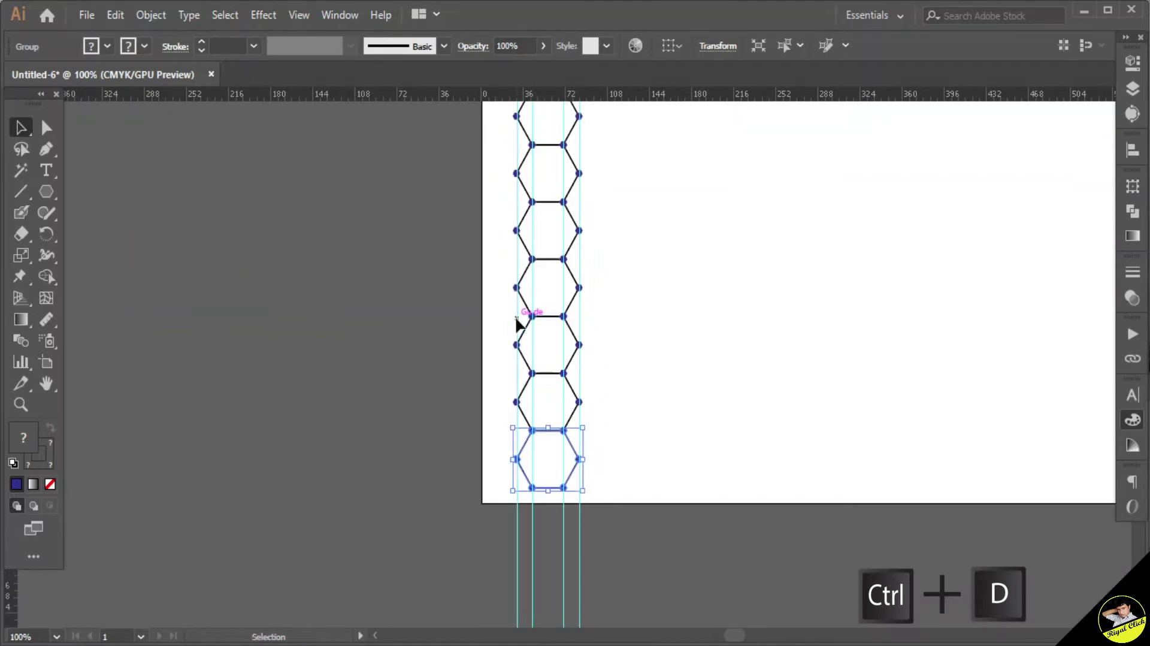
Select every hexagon group in the column and combine them into one group
scroll(518, 323, "up", 15)
scroll(599, 570, "down", 15)
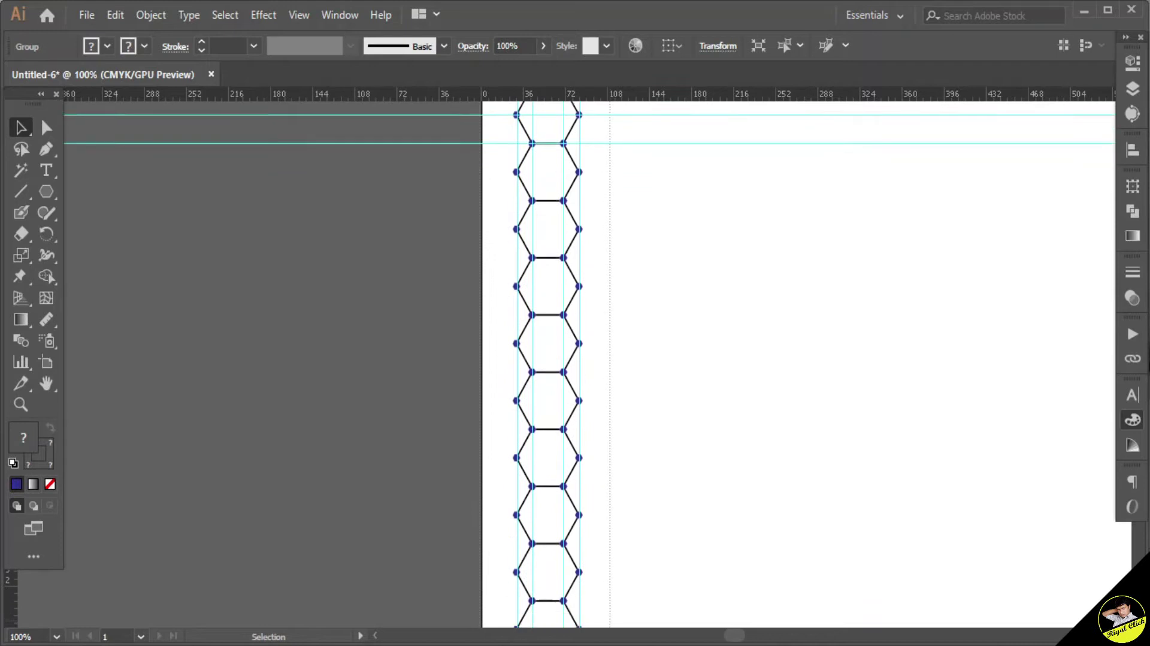
key("ctrl+a")
scroll(595, 567, "down", 1)
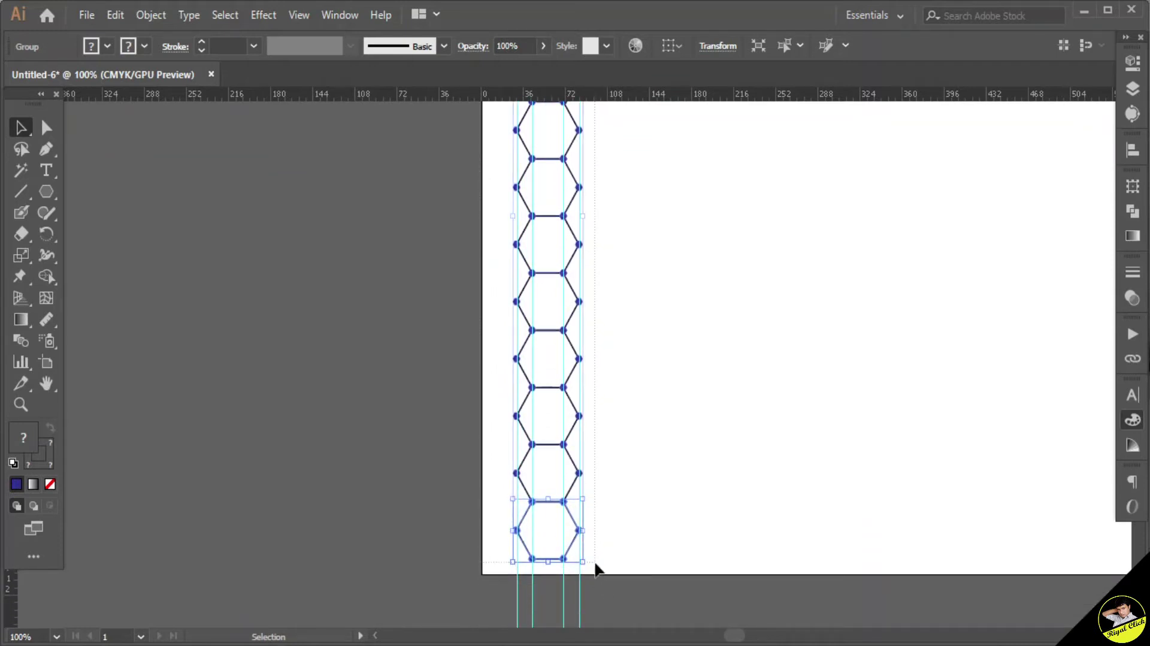
right_click(561, 328)
left_click(590, 437)
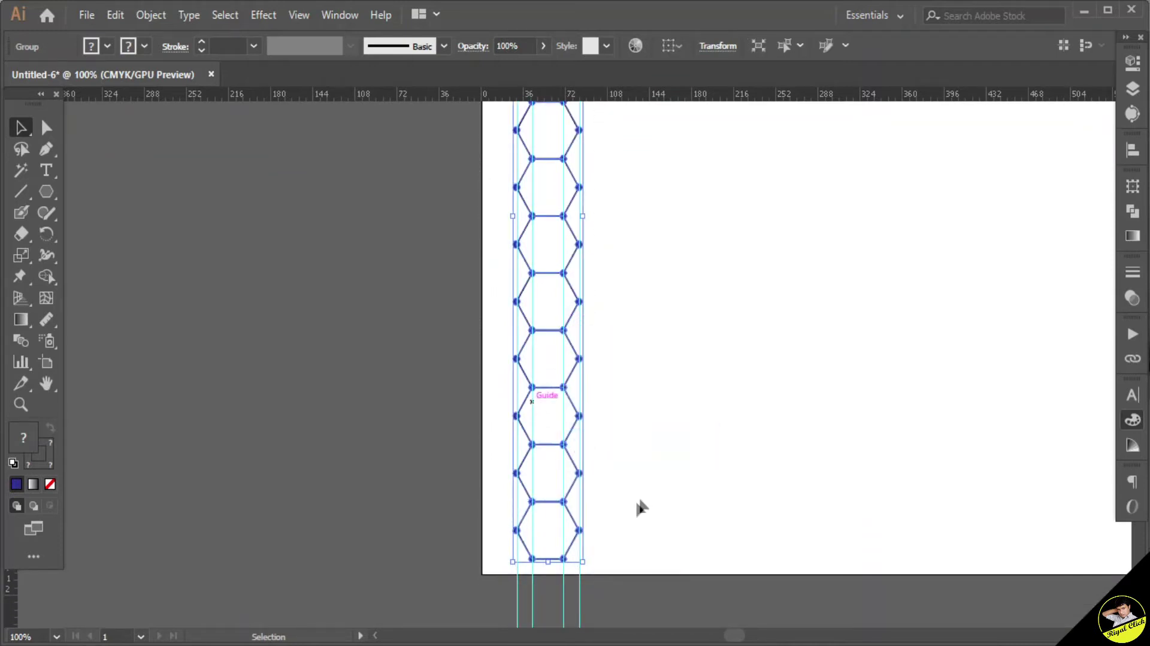
Copy the hexagon column to its right, raised half a hexagon so the shared corner hexagons coincide
left_click_drag(641, 504, 878, 467)
left_click_drag(838, 419, 470, 273)
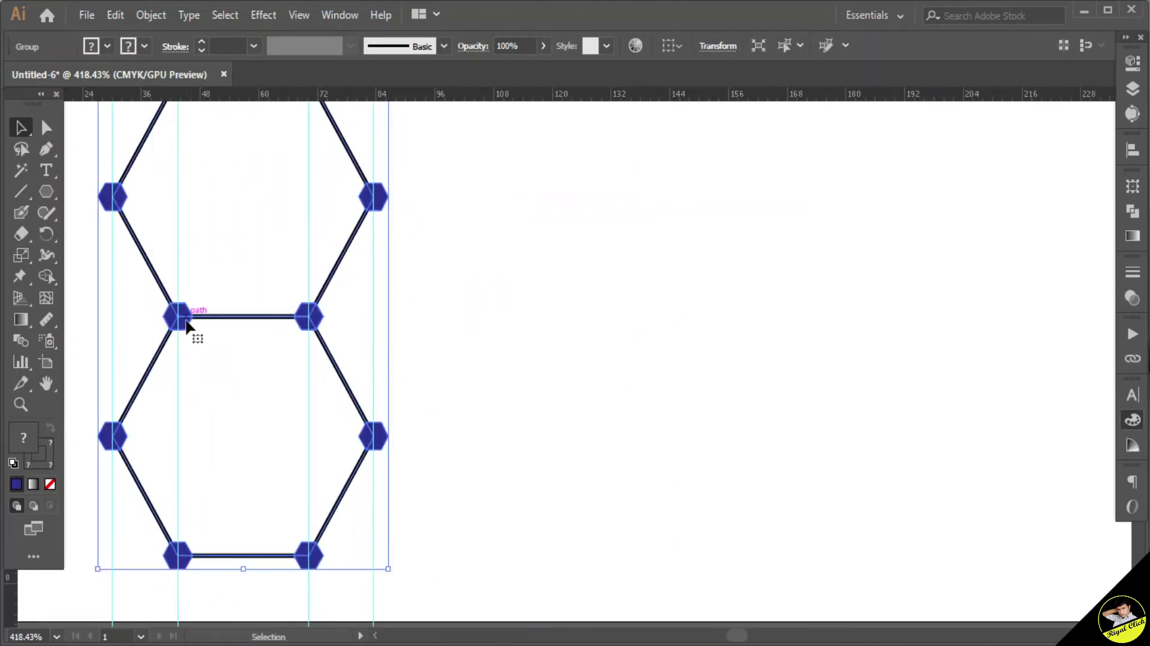
left_click_drag(186, 322, 379, 209)
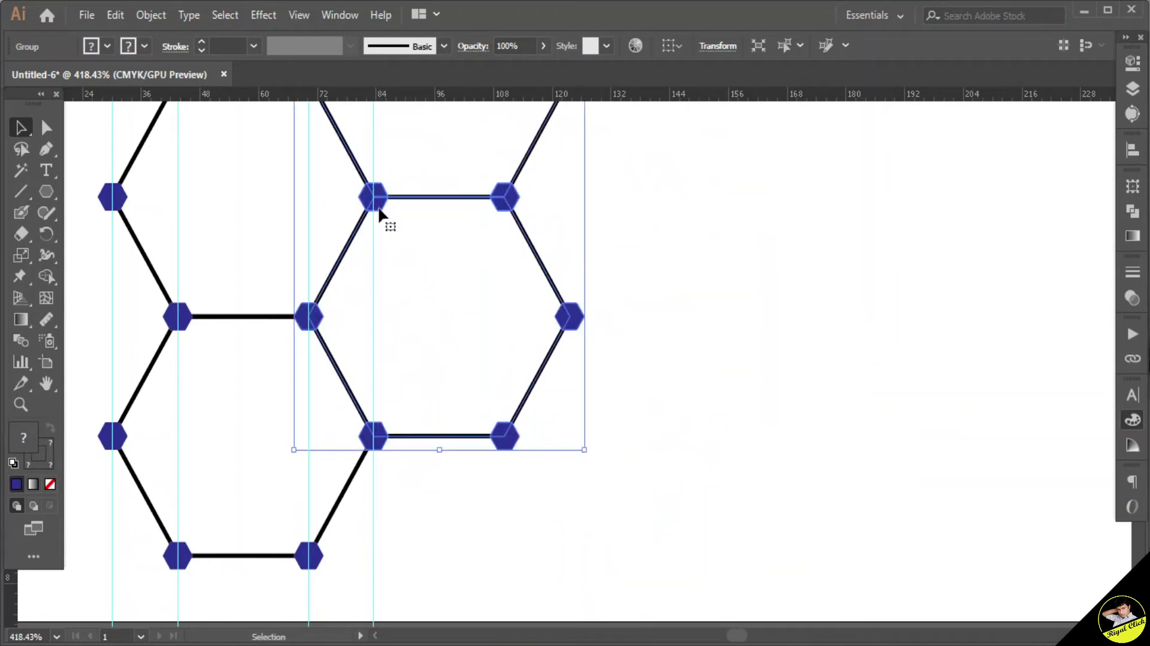
key("ctrl+minus")
key("ctrl+minus")
key("ctrl+minus")
key("ctrl+minus")
key("ctrl+minus")
key("ctrl+minus")
left_click(624, 184)
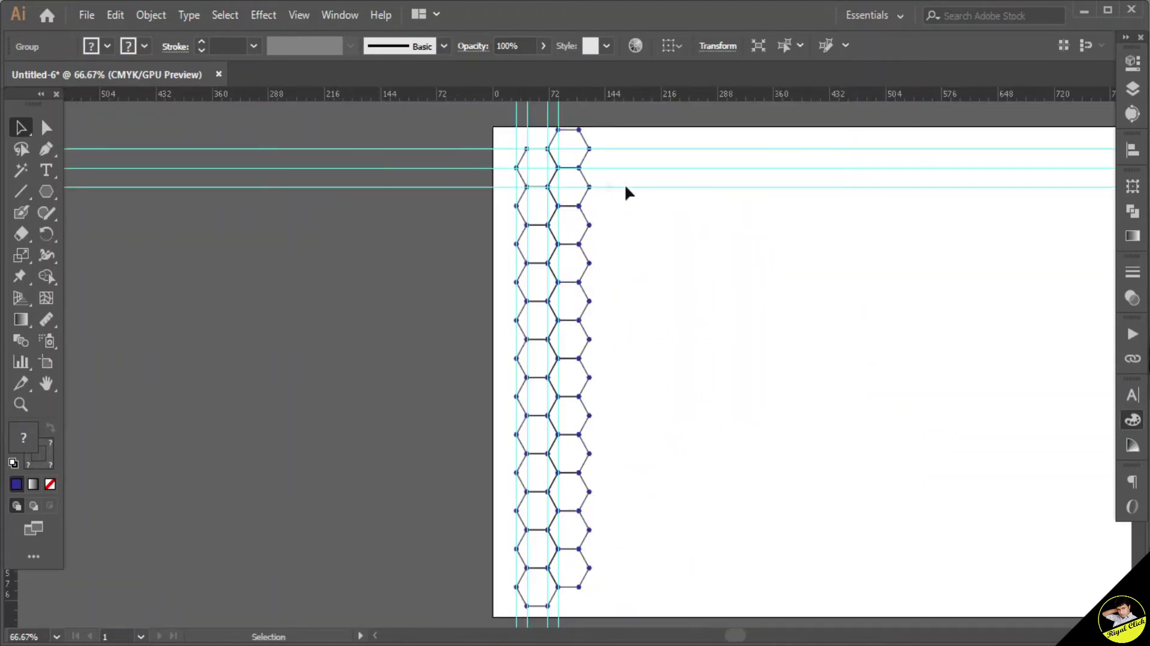
Group the two staggered hexagon columns together
left_click(571, 305)
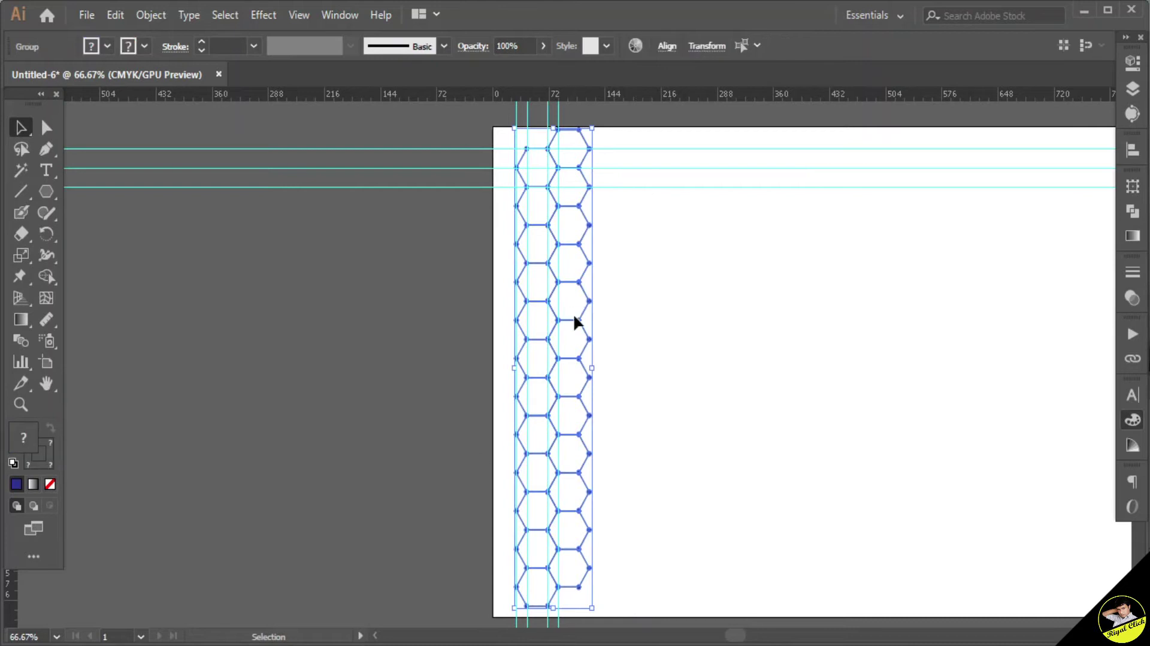
right_click(580, 320)
left_click(634, 430)
left_click(639, 362)
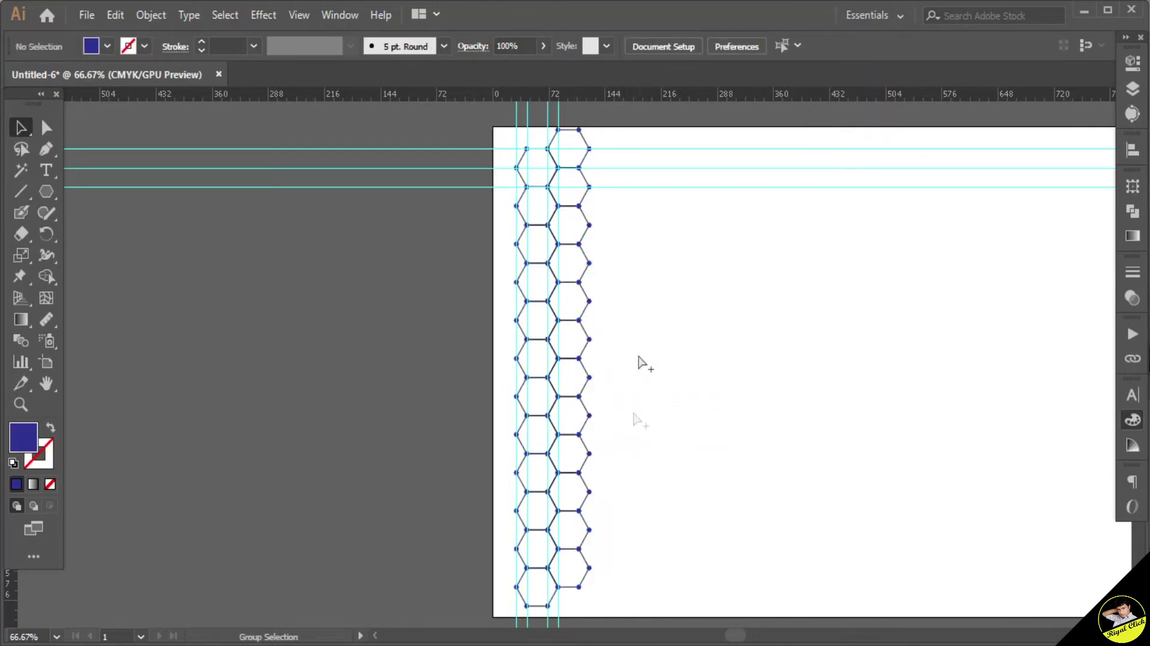
Copy the two-column group to the right so its left corners meet the original's right corners
scroll(841, 469, "up", 5)
left_click_drag(841, 469, 686, 128)
left_click_drag(372, 297, 704, 349)
scroll(960, 318, "down", 6)
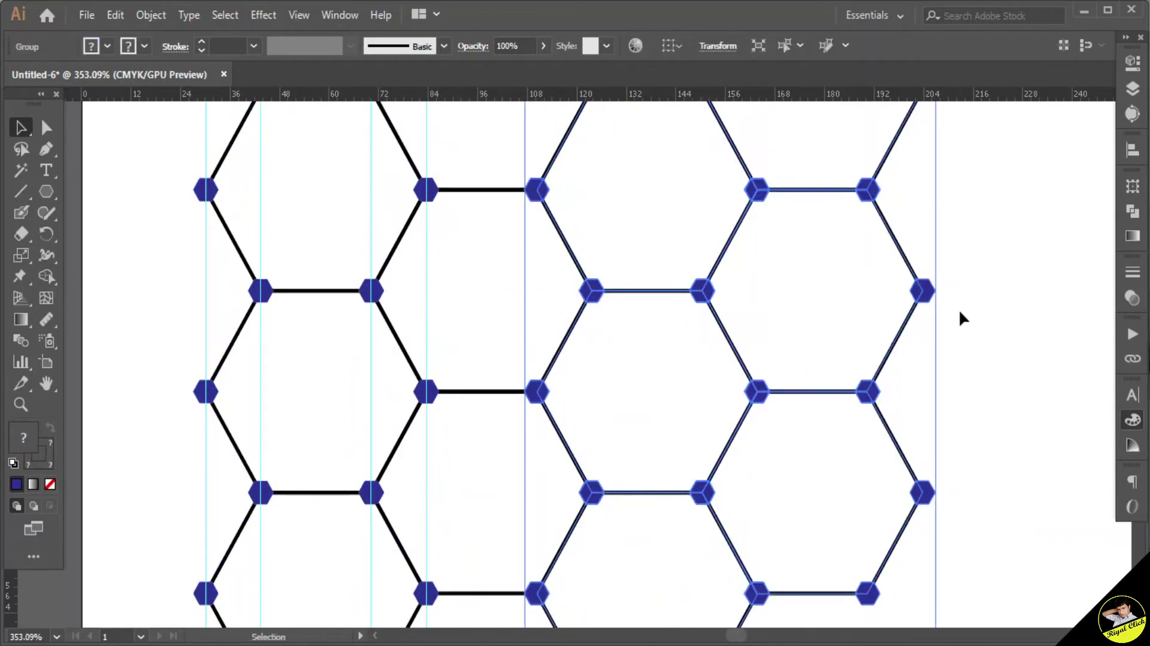
Repeat the sideways duplication until the honeycomb spans nearly the full width of the artboard, and deselect it
key("ctrl+d")
key("ctrl+d")
key("ctrl+d")
key("ctrl+d")
key("ctrl+d")
key("ctrl+d")
key("ctrl+d")
key("ctrl+d")
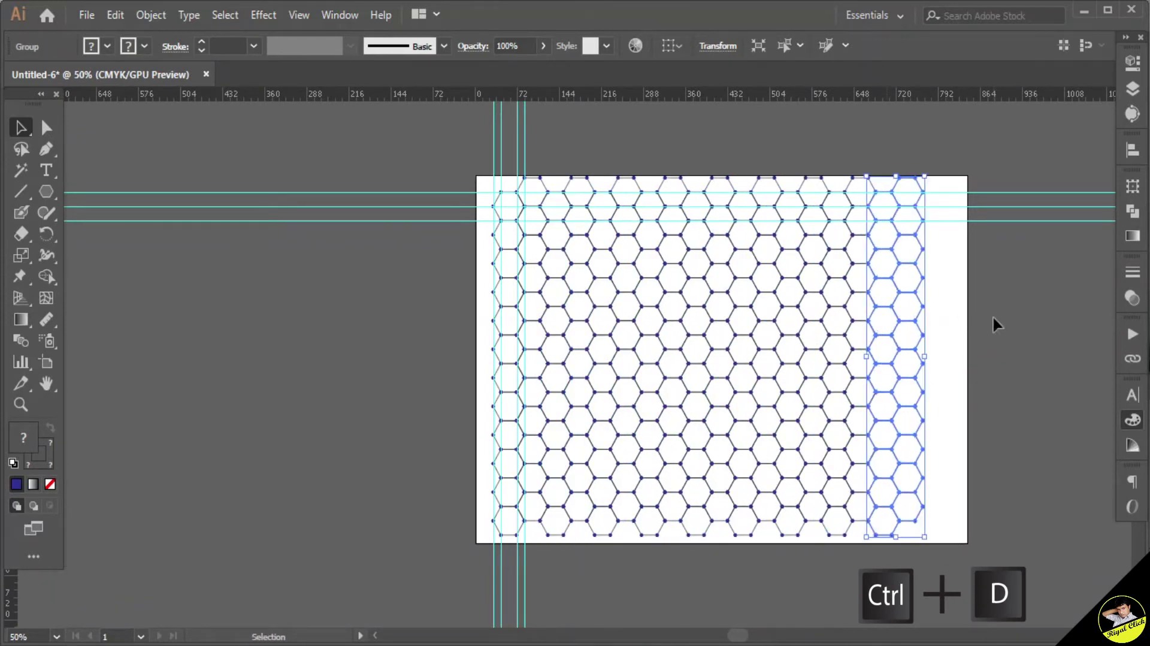
left_click(994, 313)
Unlock the guides and delete all the horizontal and vertical ones
right_click(359, 191)
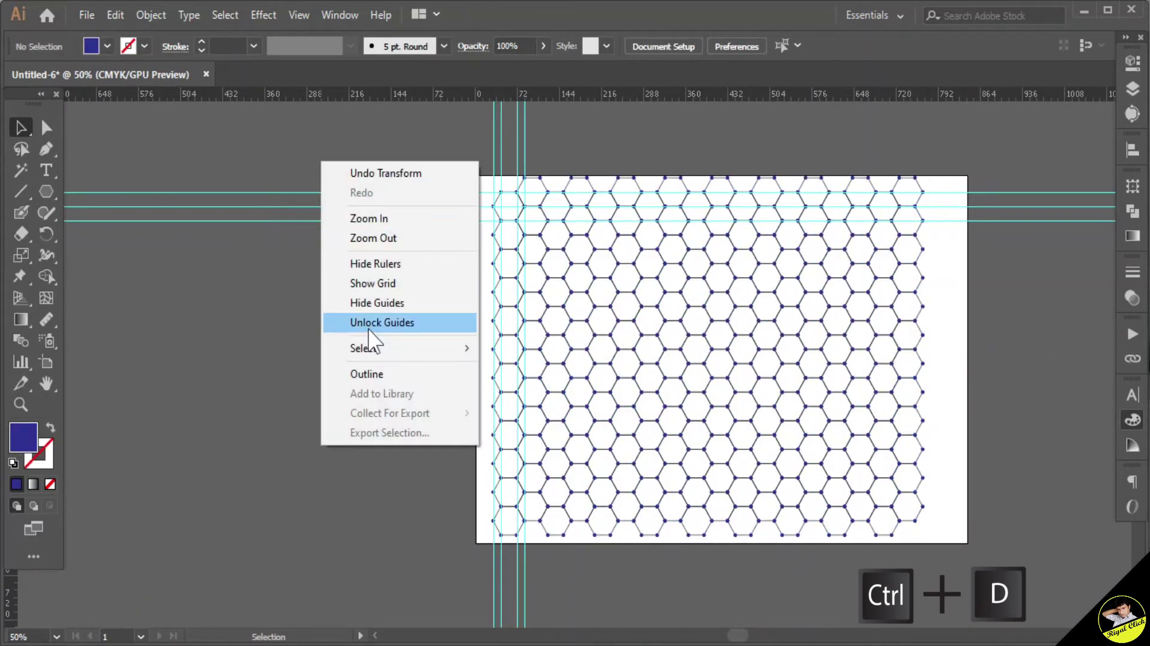
left_click(383, 321)
left_click_drag(314, 113, 322, 274)
key("Delete")
left_click_drag(386, 219, 539, 153)
key("Delete")
Select the whole honeycomb pattern, group it and clear the selection
key("ctrl+a")
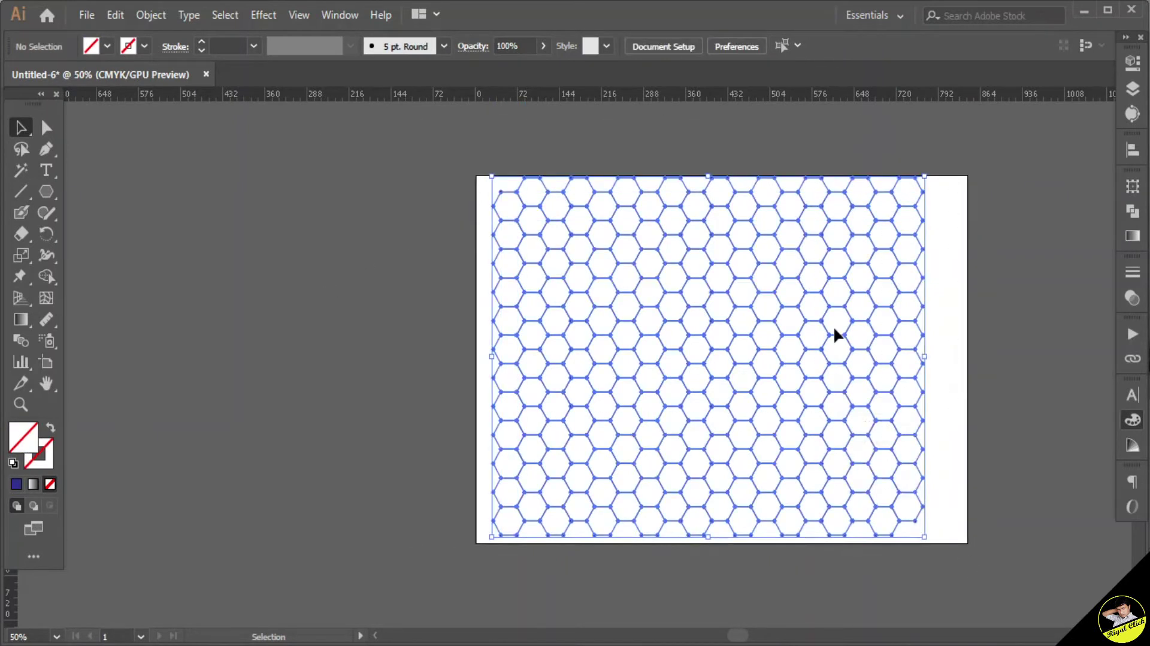
right_click(833, 326)
left_click(880, 436)
left_click(1030, 285)
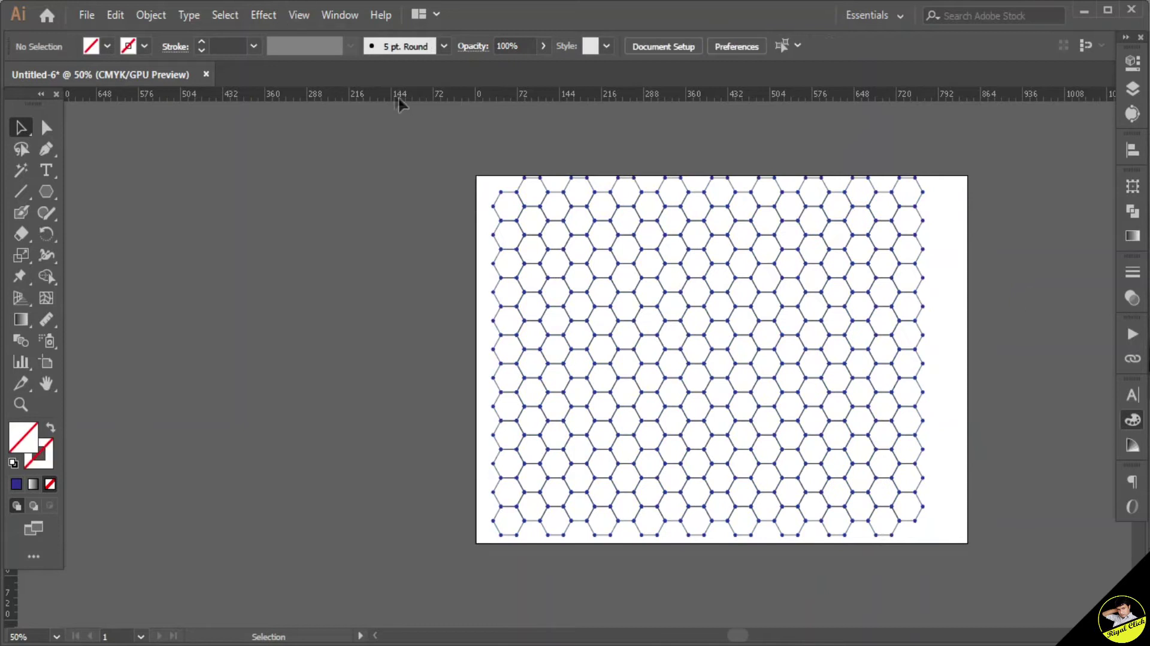
Save the grouped honeycomb pattern as a new symbol named 01, choosing its export type
left_click(336, 15)
scroll(419, 639, "down", 5)
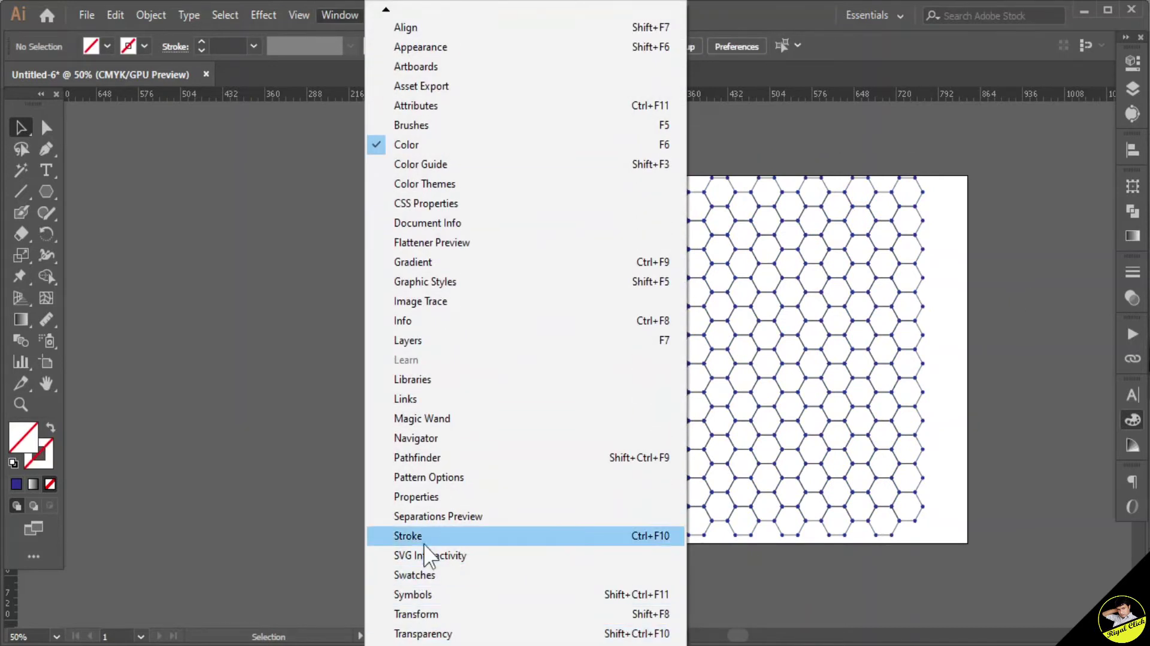
left_click(434, 594)
left_click_drag(801, 173, 1032, 154)
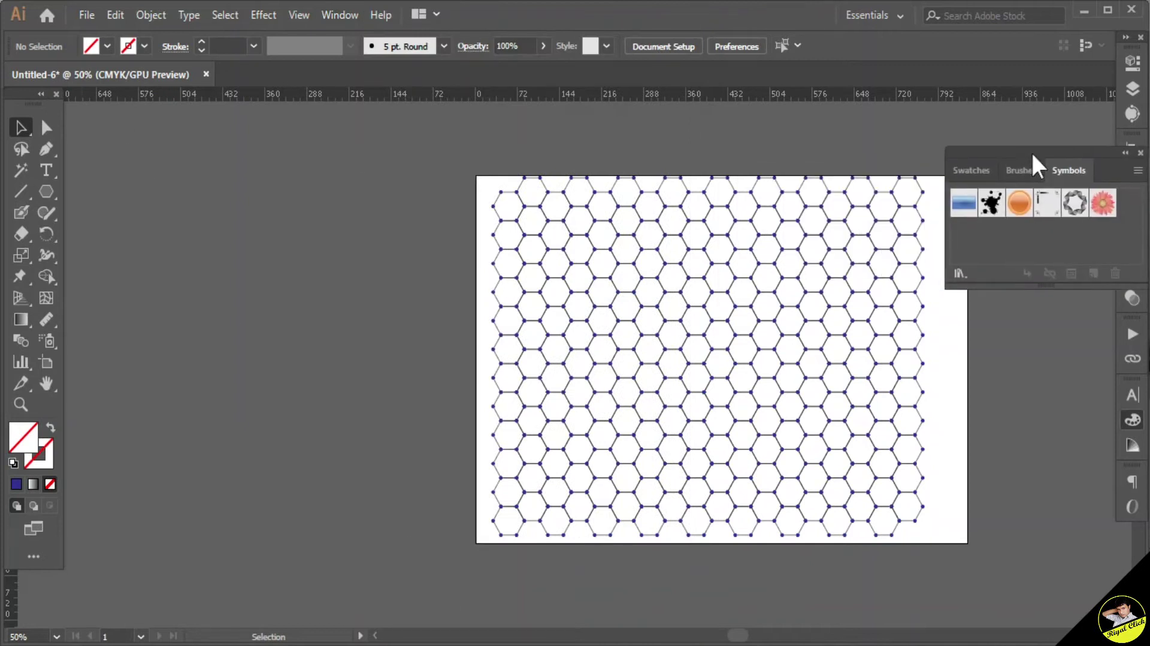
left_click_drag(868, 267, 983, 240)
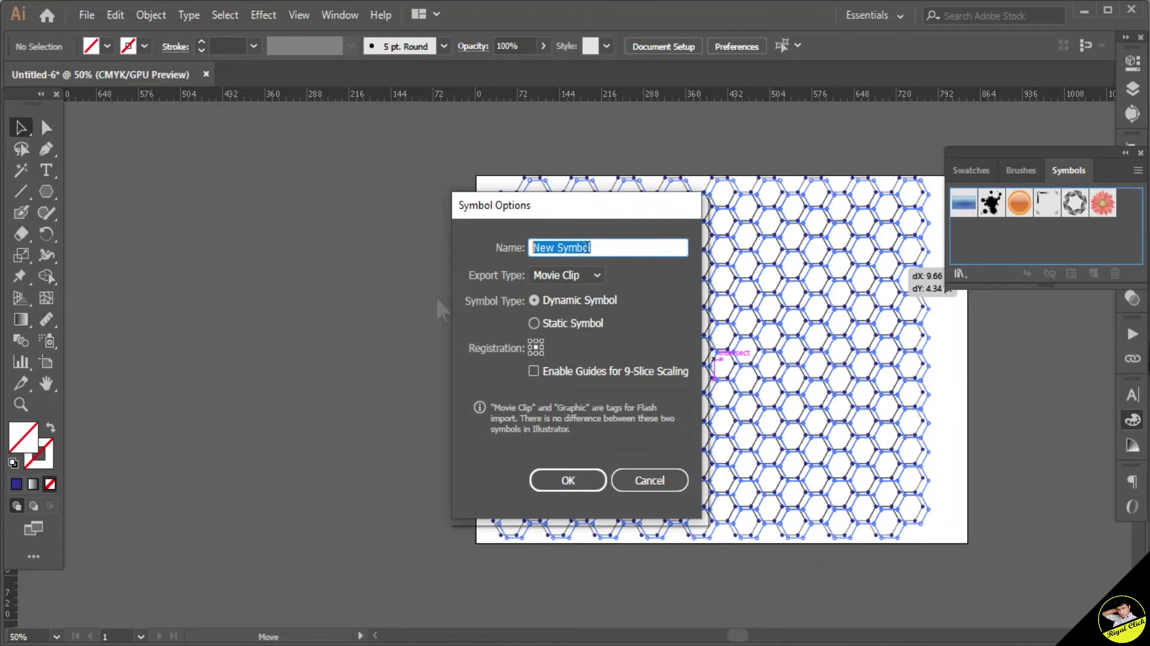
type("01")
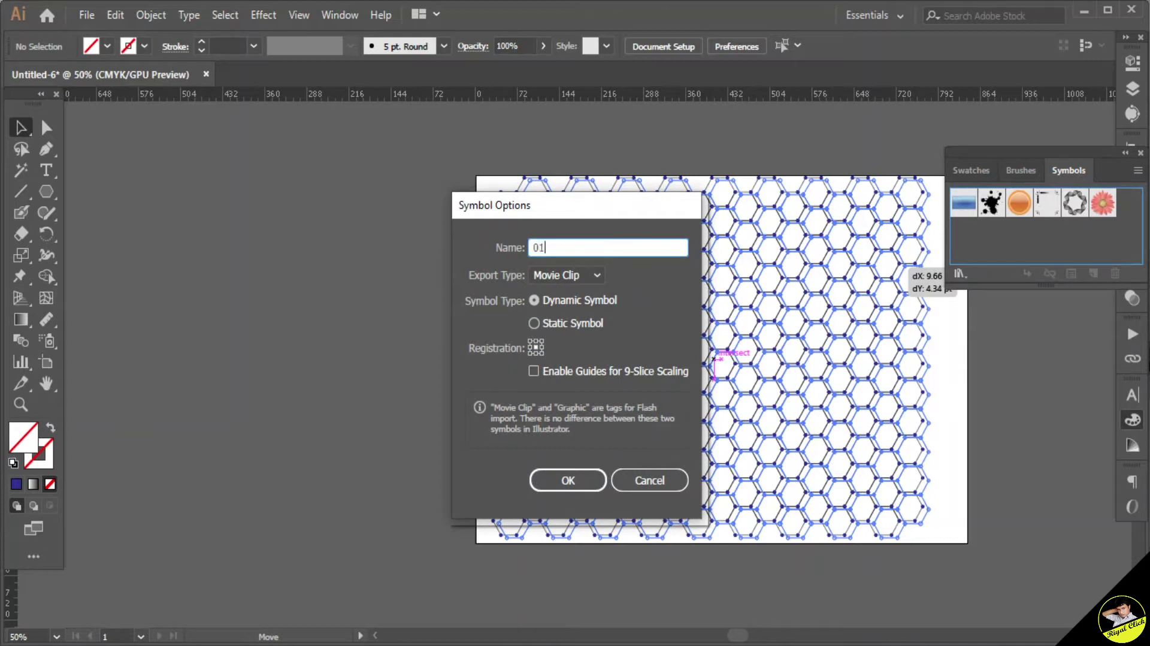
left_click(591, 277)
left_click(576, 312)
left_click(563, 479)
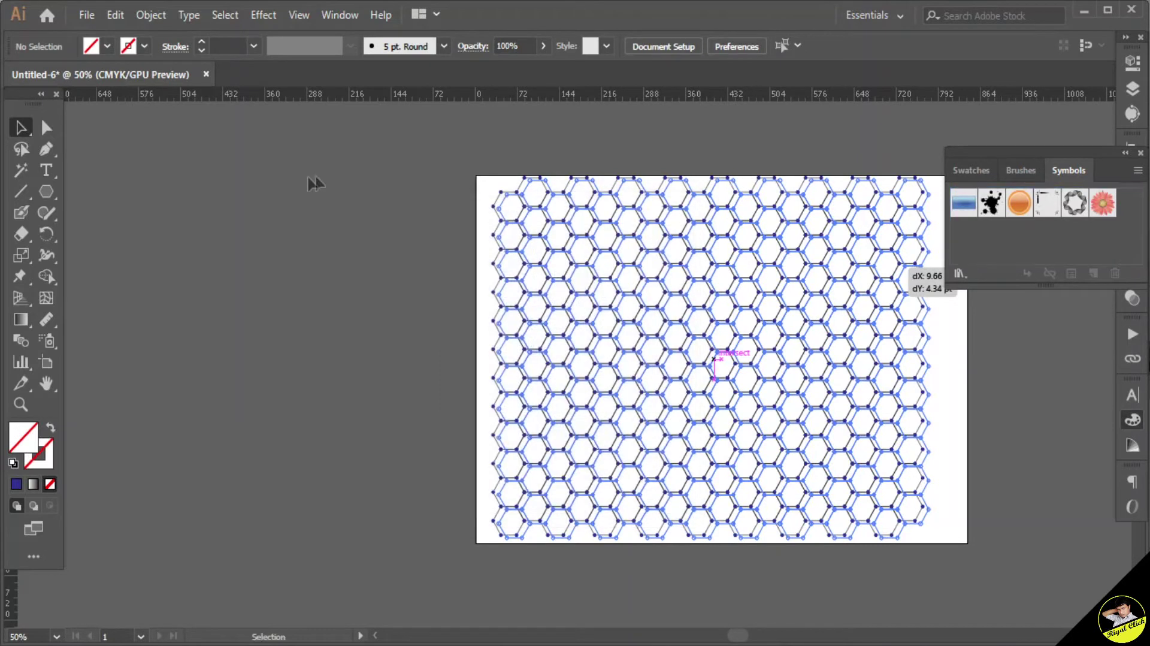
Delete the original honeycomb pattern from the artboard
left_click(1027, 415)
left_click(912, 350)
key("Delete")
Draw a nearly circular ellipse in the upper-left area of the artboard
left_click_drag(975, 352, 721, 310)
scroll(570, 318, "up", 4)
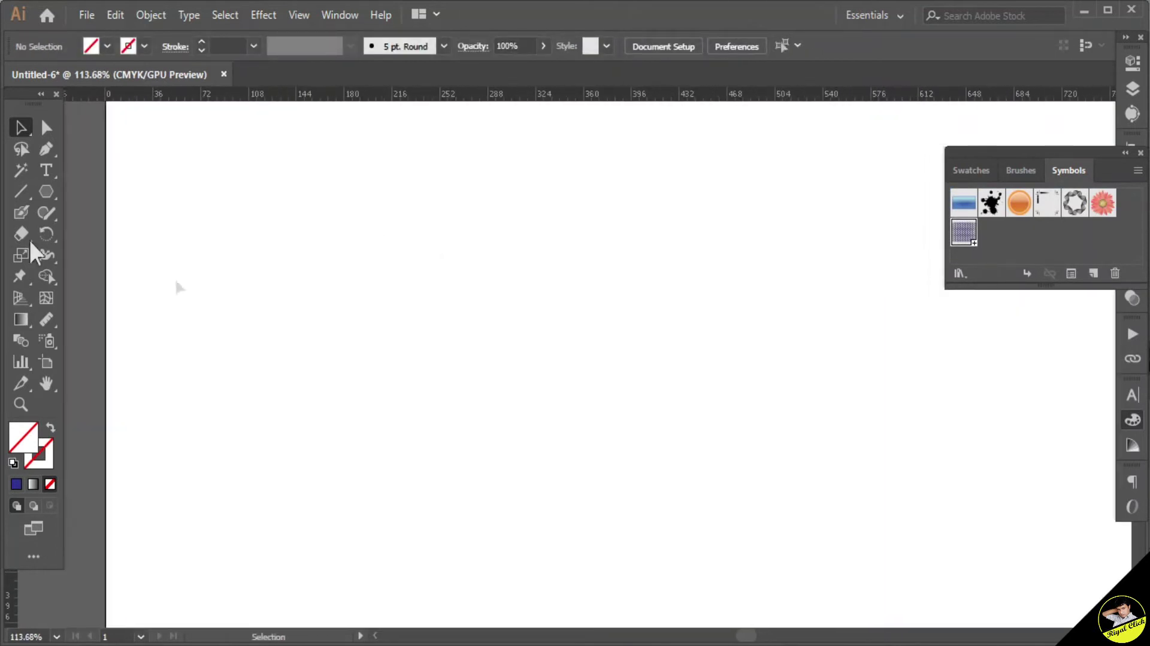
left_click_drag(42, 195, 147, 235)
left_click_drag(300, 190, 528, 429)
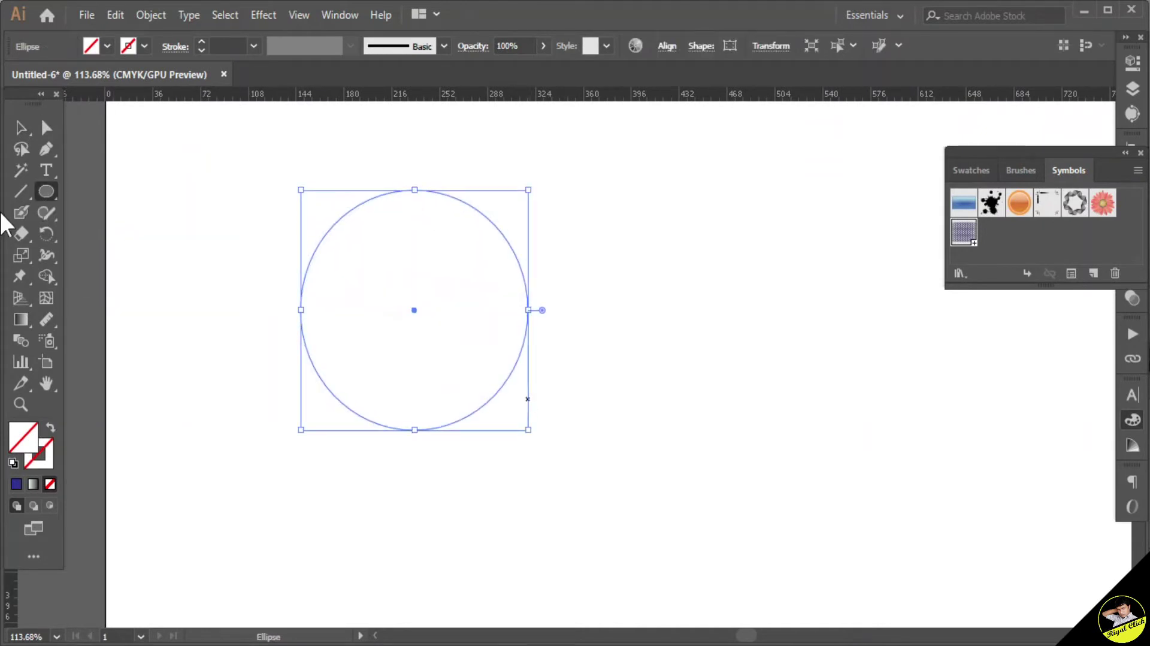
Fill the ellipse with black
double_click(12, 448)
left_click(605, 244)
left_click(127, 53)
left_click(47, 78)
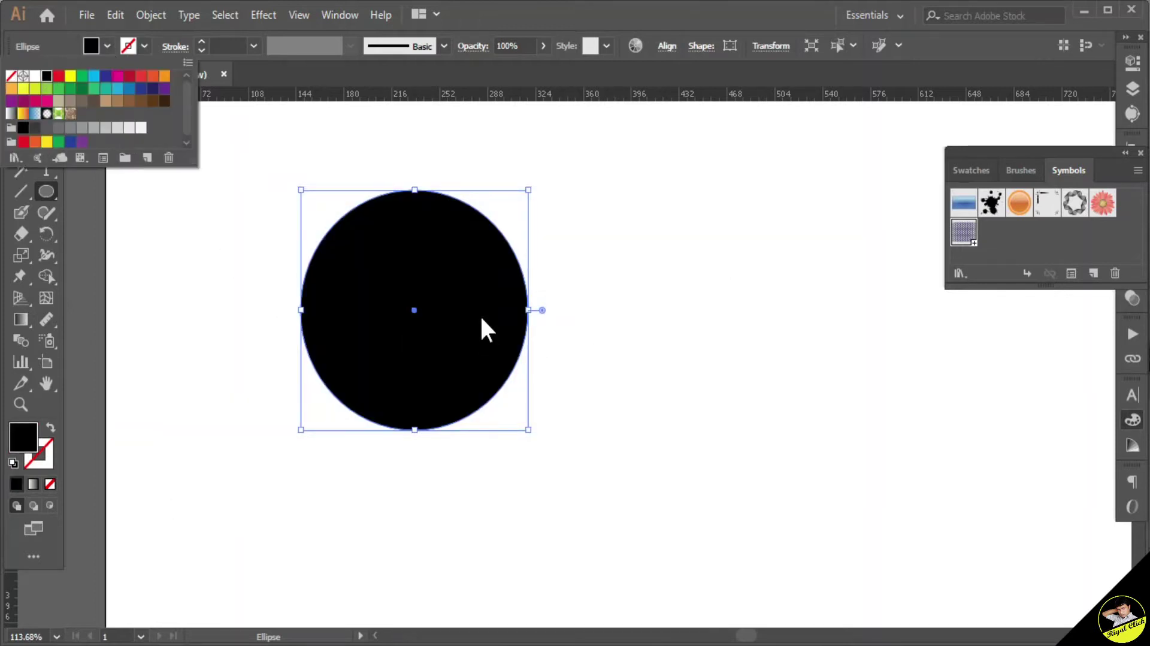
Delete the ellipse's right anchor point so only its left half remains
left_click(46, 126)
left_click_drag(638, 180, 453, 432)
key("Delete")
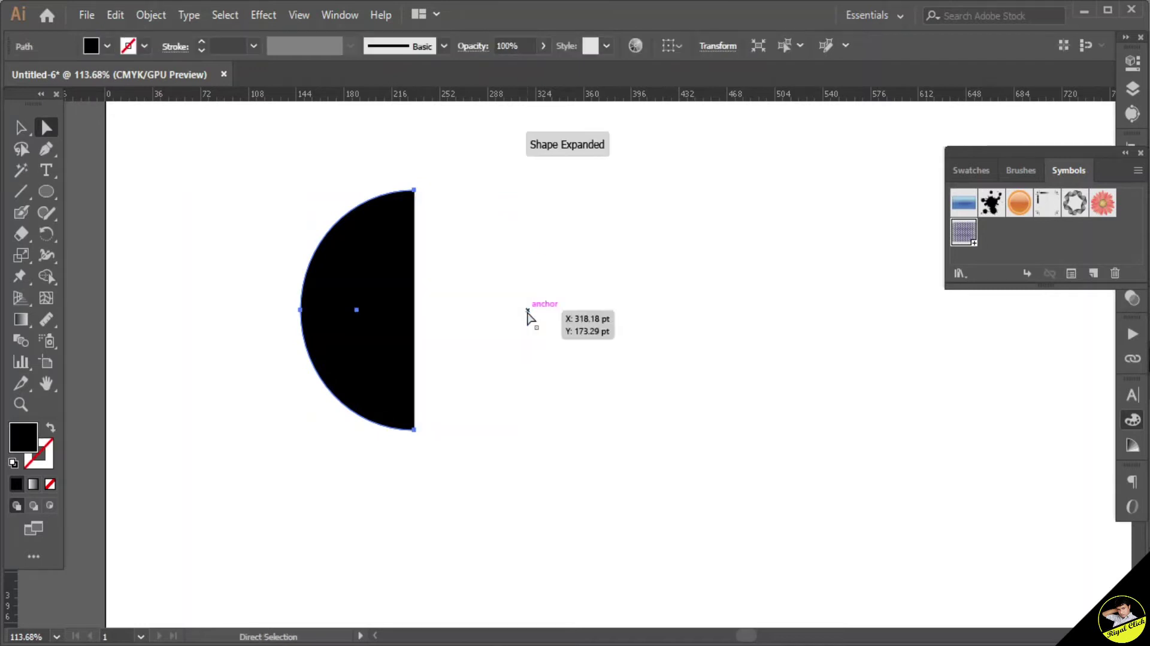
Start a 3D Revolve effect on the half ellipse and set all three rotation angles to 0°
left_click(254, 12)
mouse_move(295, 113)
left_click(530, 141)
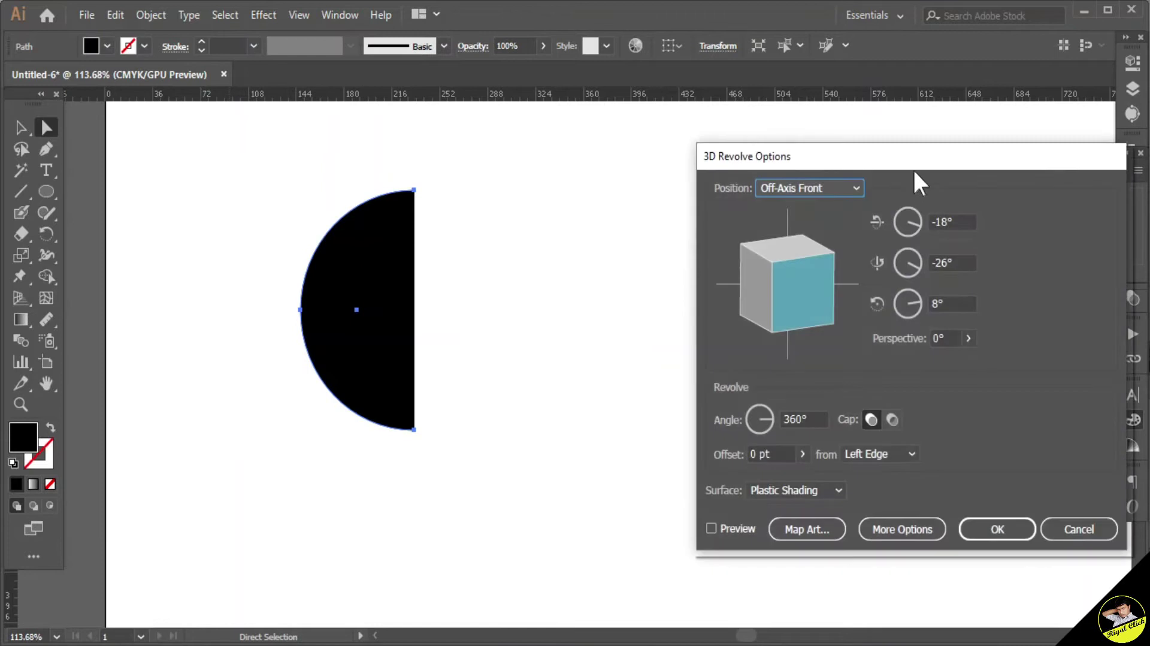
left_click_drag(835, 157, 820, 118)
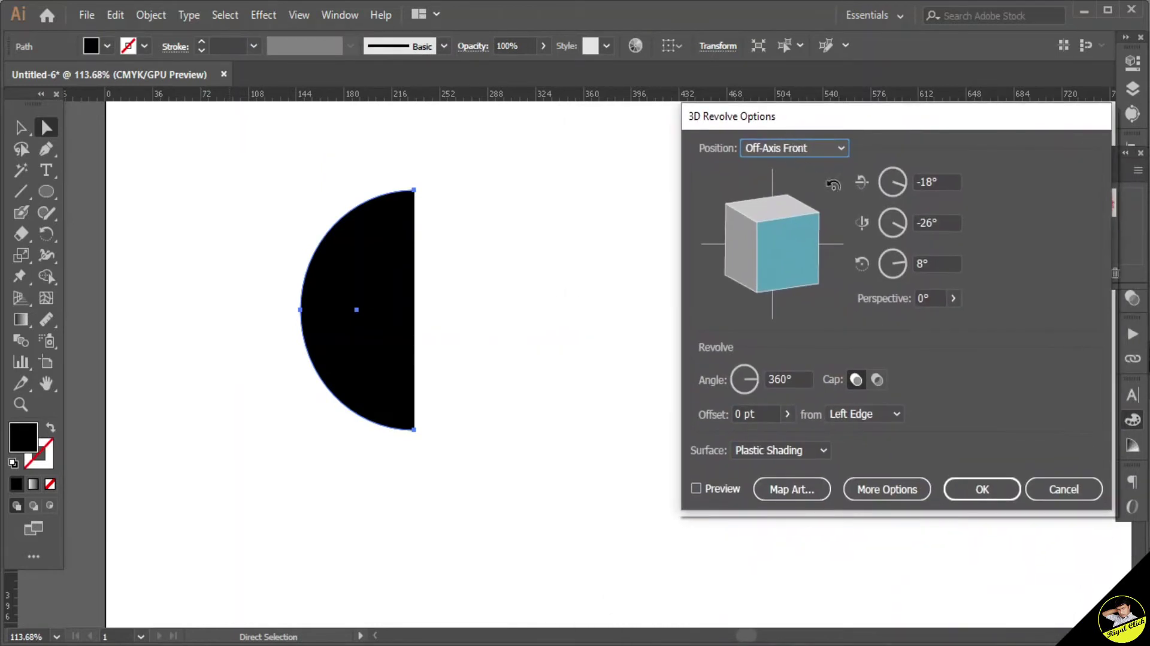
left_click(945, 174)
type("0")
key("Tab")
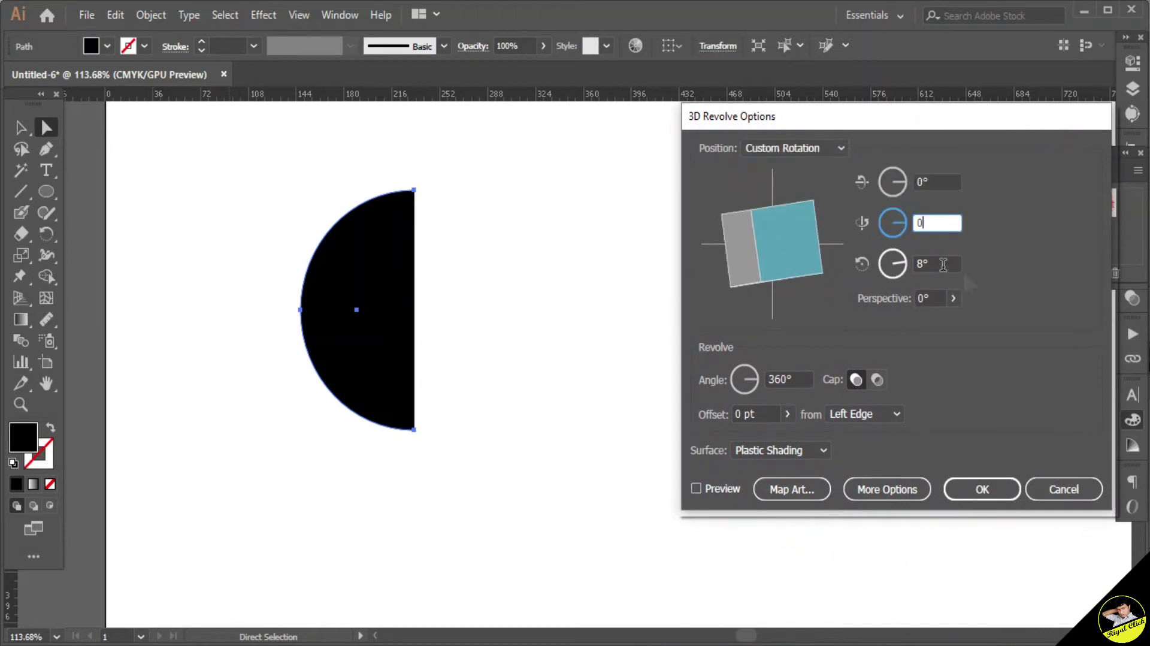
type("0")
key("Tab")
type("0")
Set the revolve offset to start from the Right Edge and turn on the preview
left_click(872, 413)
left_click(862, 449)
left_click(699, 488)
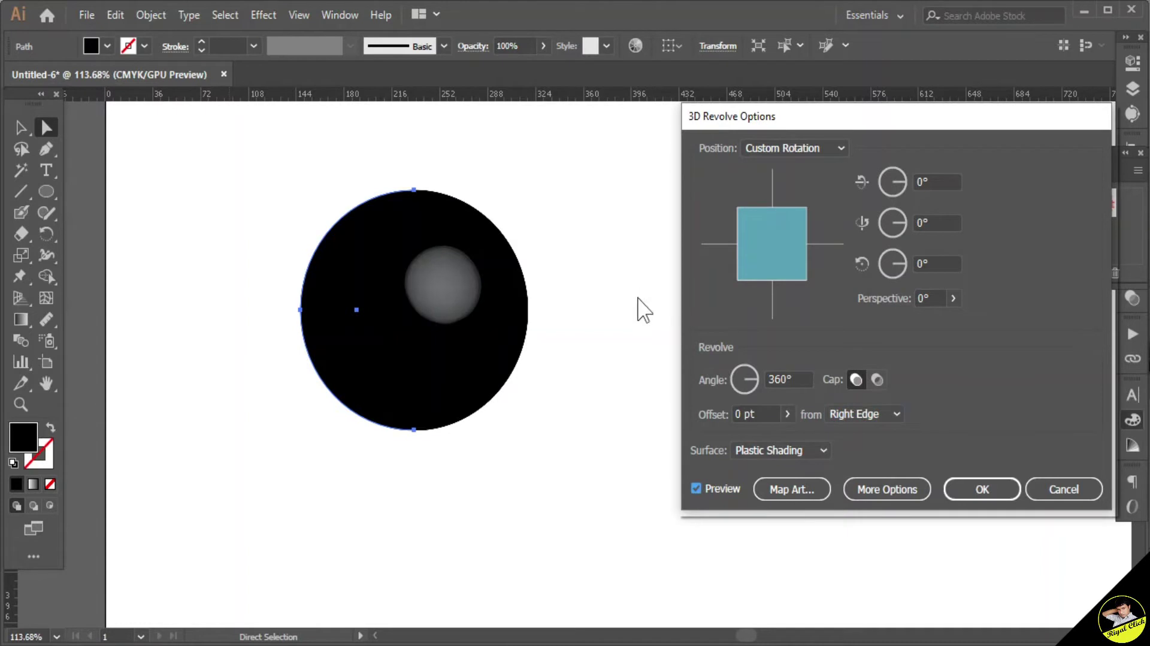
Map symbol 01 onto the sphere's surface, shift the artwork over the surface grid, and enable Invisible Geometry
left_click(791, 488)
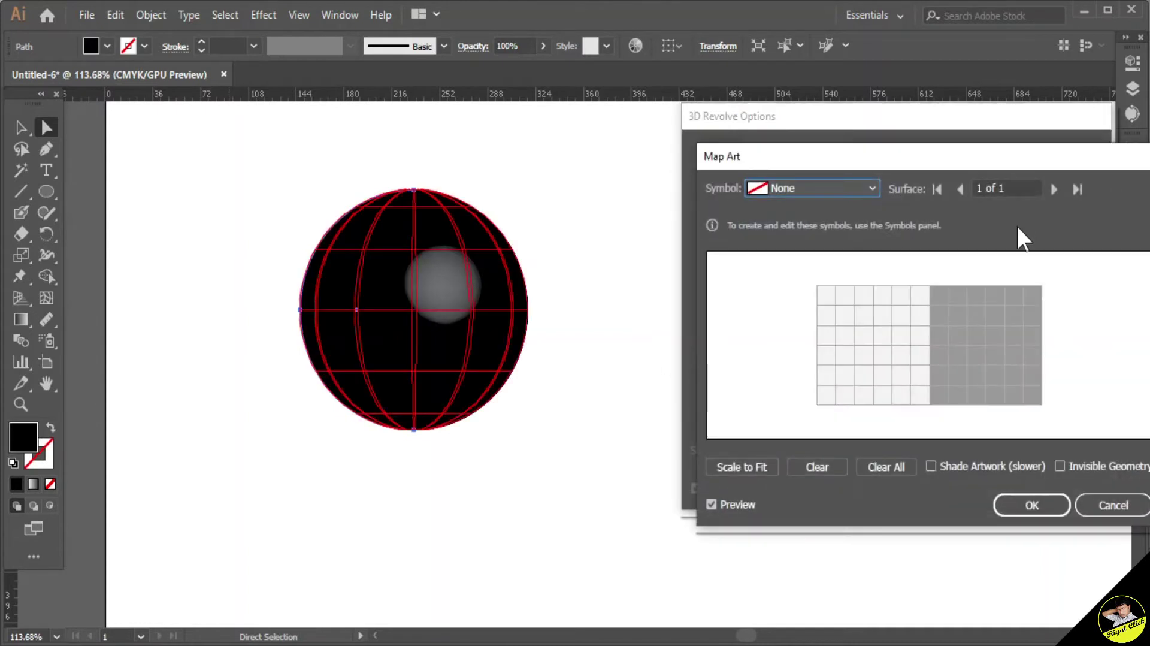
left_click(825, 190)
left_click(796, 343)
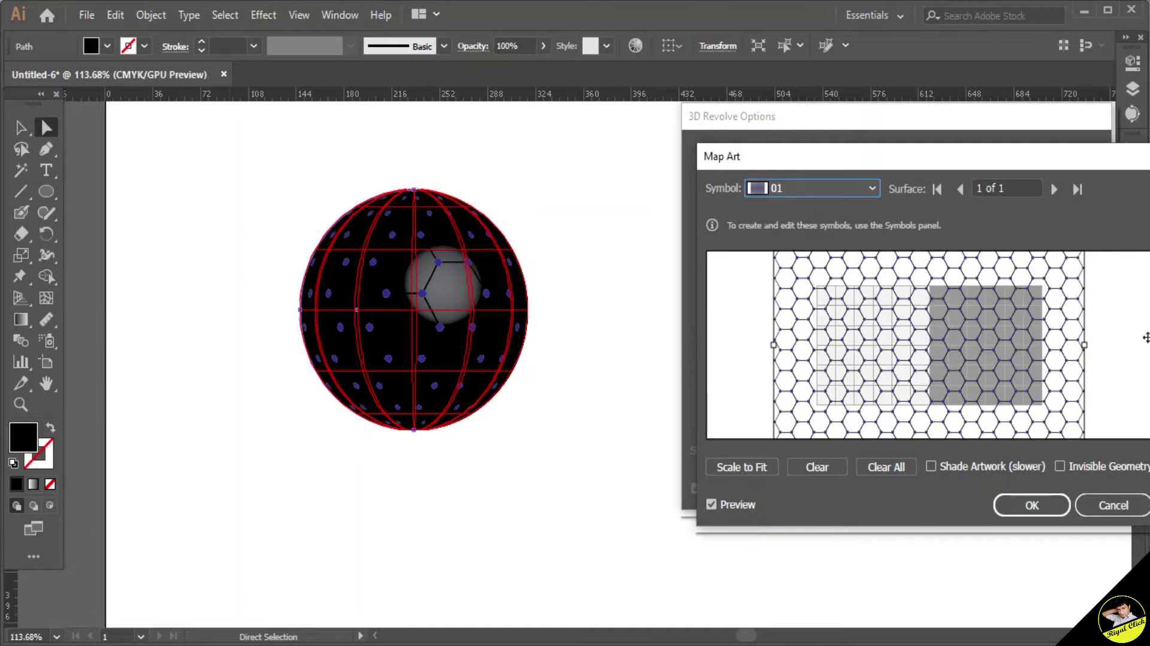
left_click_drag(1071, 311, 1008, 309)
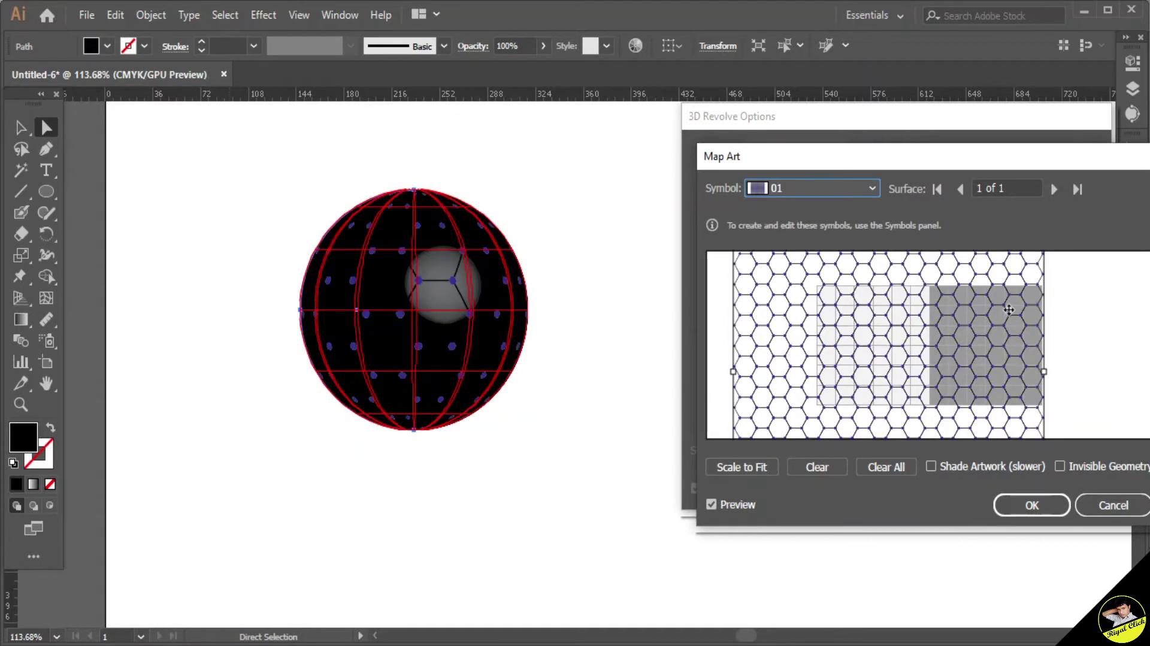
left_click(1058, 465)
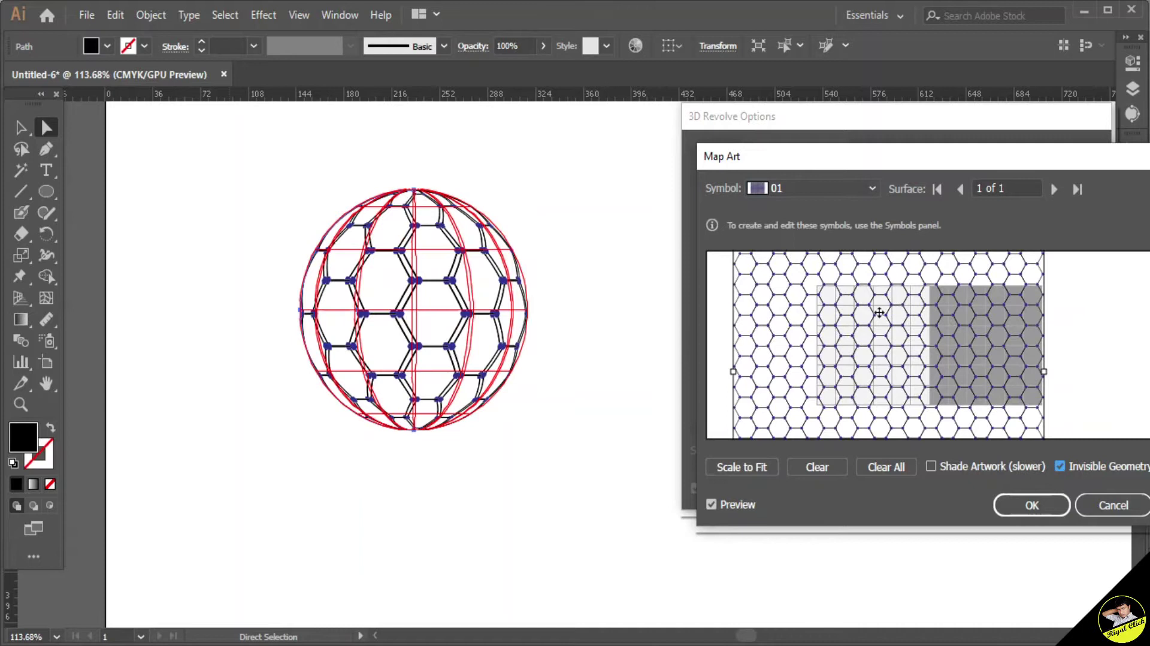
Scale down and reposition the mapped honeycomb so it covers the light half of the surface grid and extends past its left edge
left_click_drag(882, 284, 897, 351)
left_click_drag(746, 296, 880, 327)
left_click_drag(949, 359, 882, 314)
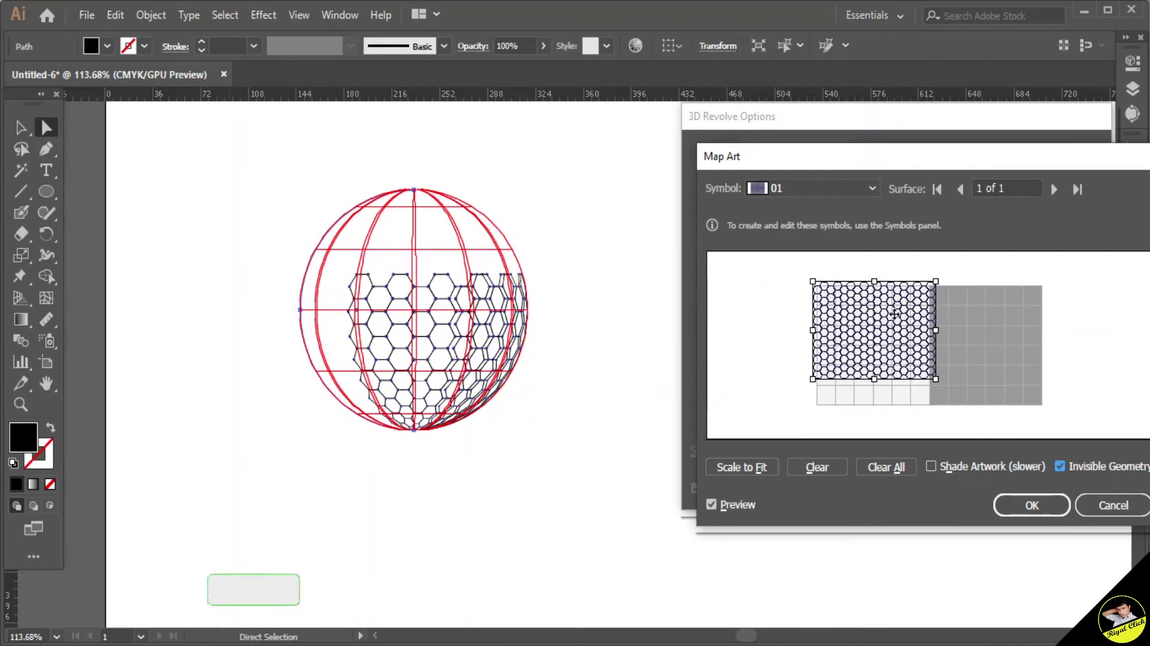
left_click_drag(813, 380, 790, 398)
left_click_drag(875, 357, 874, 367)
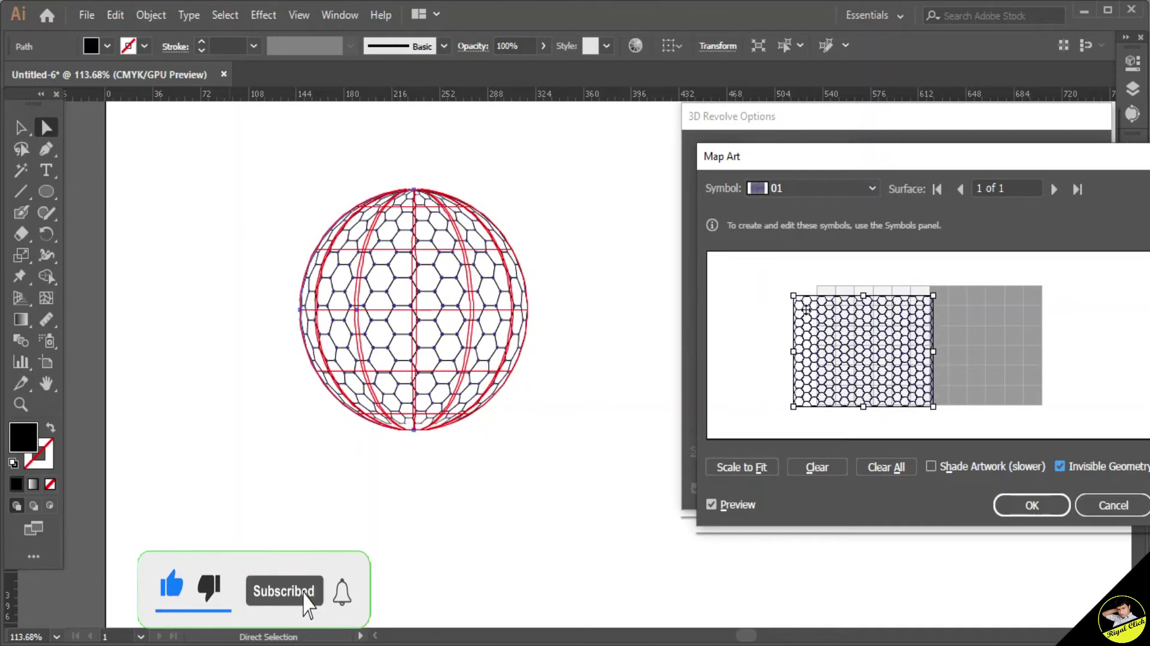
left_click_drag(793, 295, 785, 289)
left_click_drag(884, 348, 881, 346)
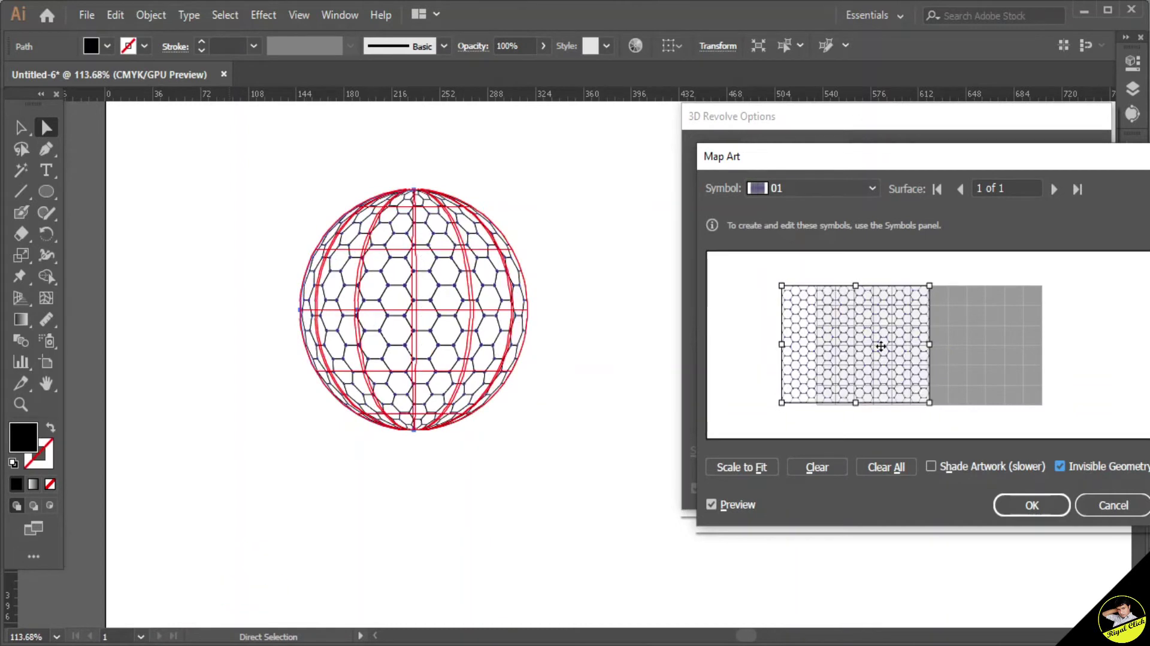
left_click_drag(781, 286, 778, 284)
left_click_drag(915, 352, 914, 355)
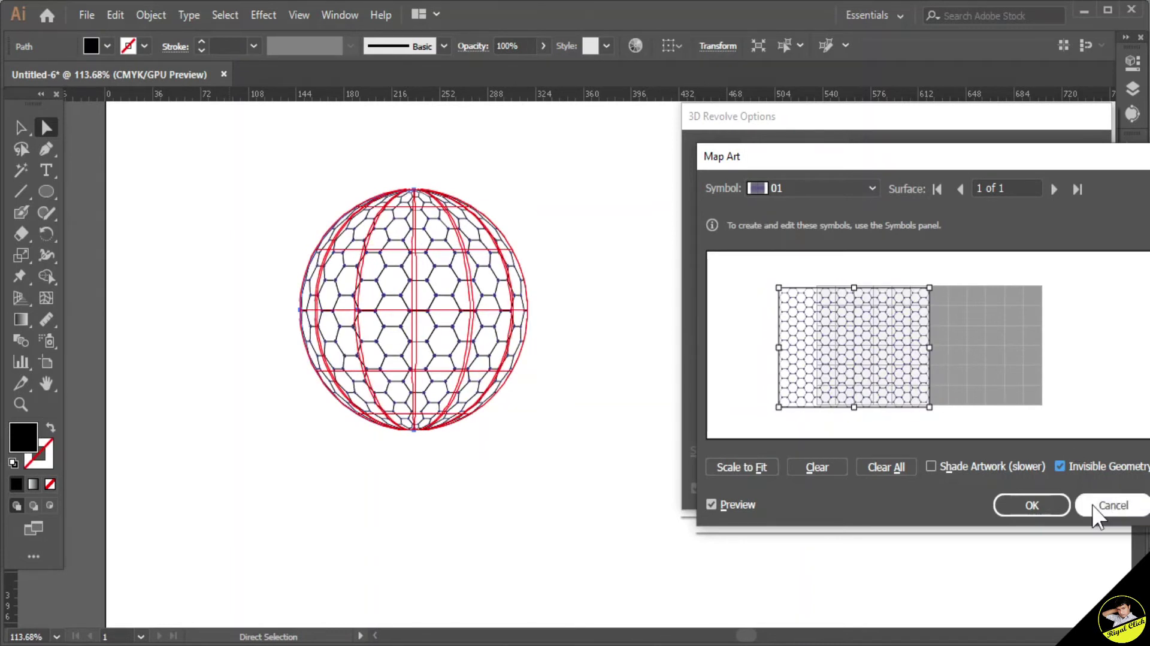
Apply the mapped artwork and the 3D Revolve effect, and select the resulting sphere
left_click(1056, 512)
left_click(960, 486)
left_click(20, 127)
left_click_drag(243, 153, 521, 405)
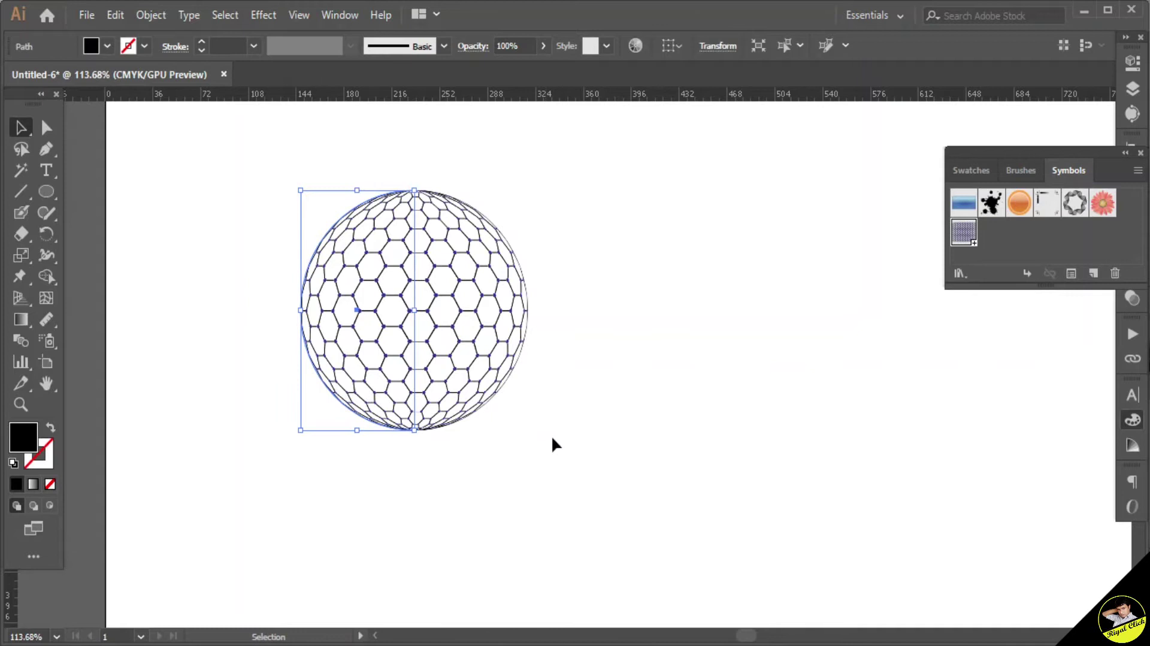
Expand the appearance of the revolved honeycomb sphere so it becomes an editable group
left_click(151, 14)
left_click(240, 216)
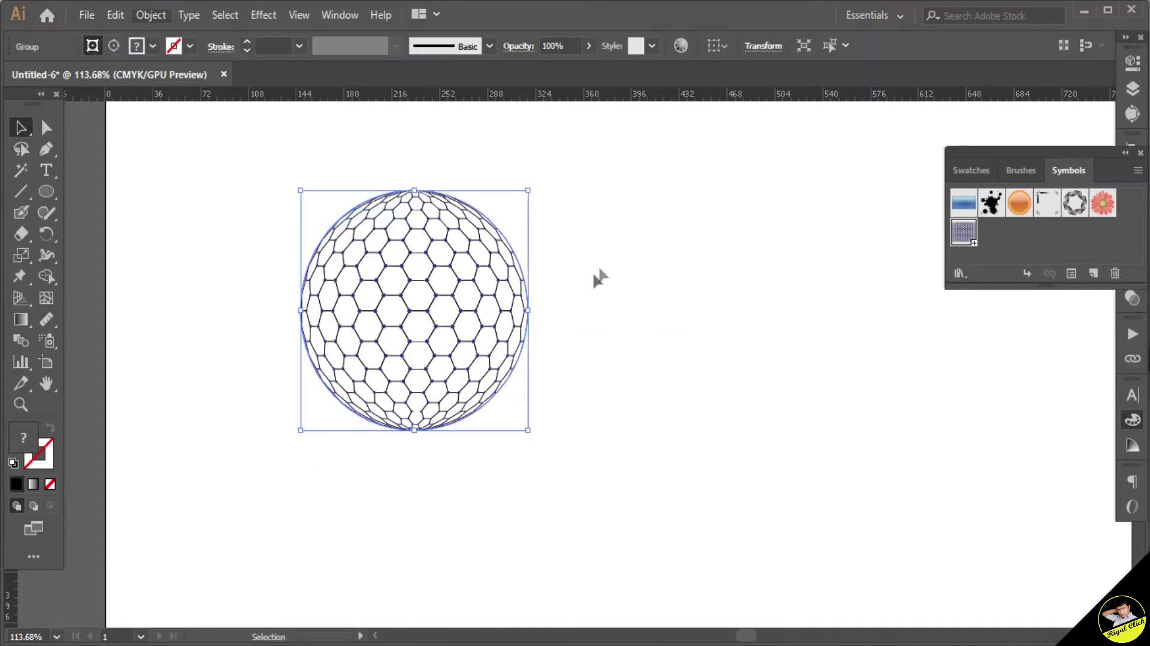
left_click(151, 14)
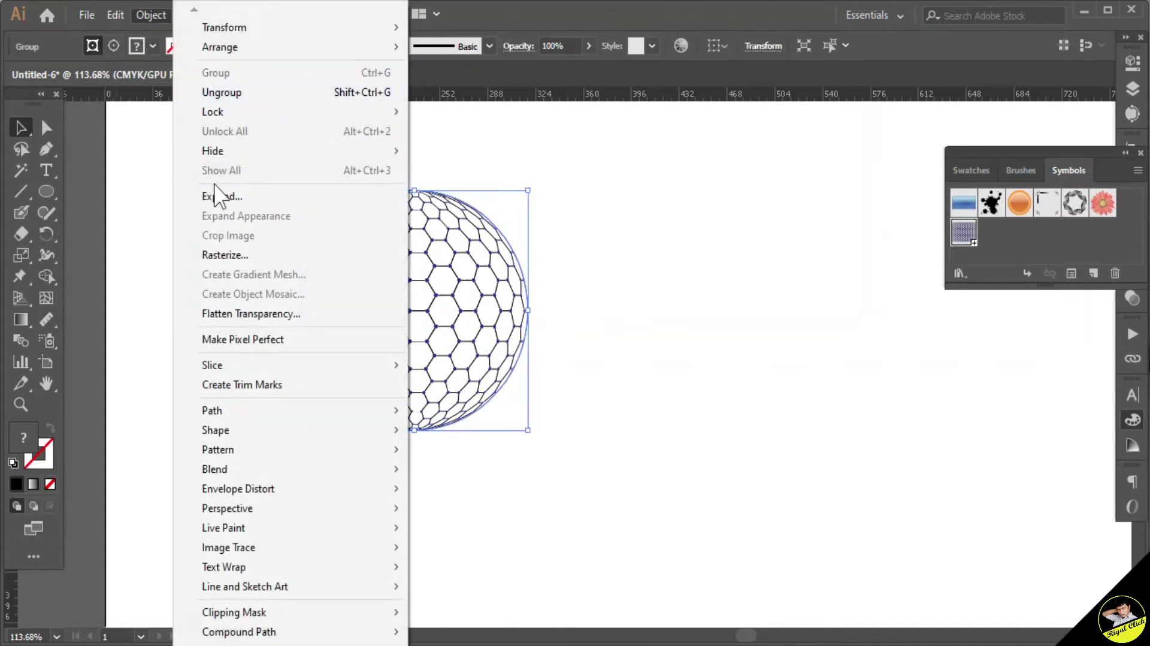
left_click(217, 196)
left_click(574, 254)
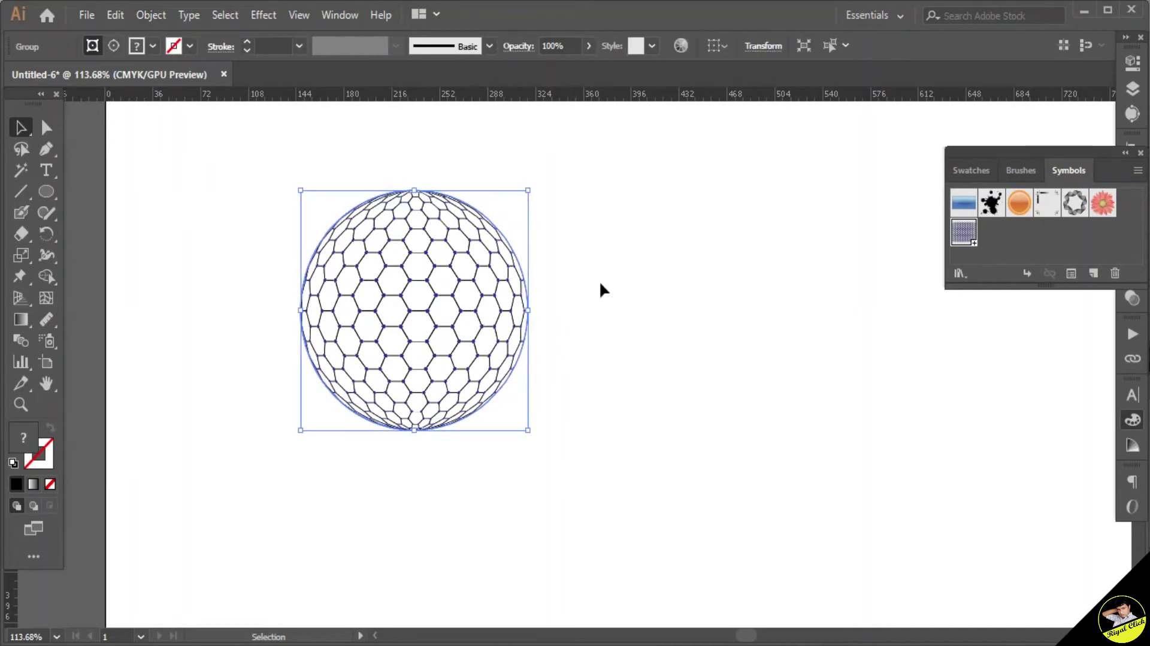
Draw a circle about the sphere's size over it, scale it slightly down, and fill it with yellow
left_click(45, 191)
left_click_drag(255, 207, 506, 473)
left_click(21, 127)
left_click_drag(403, 361, 430, 337)
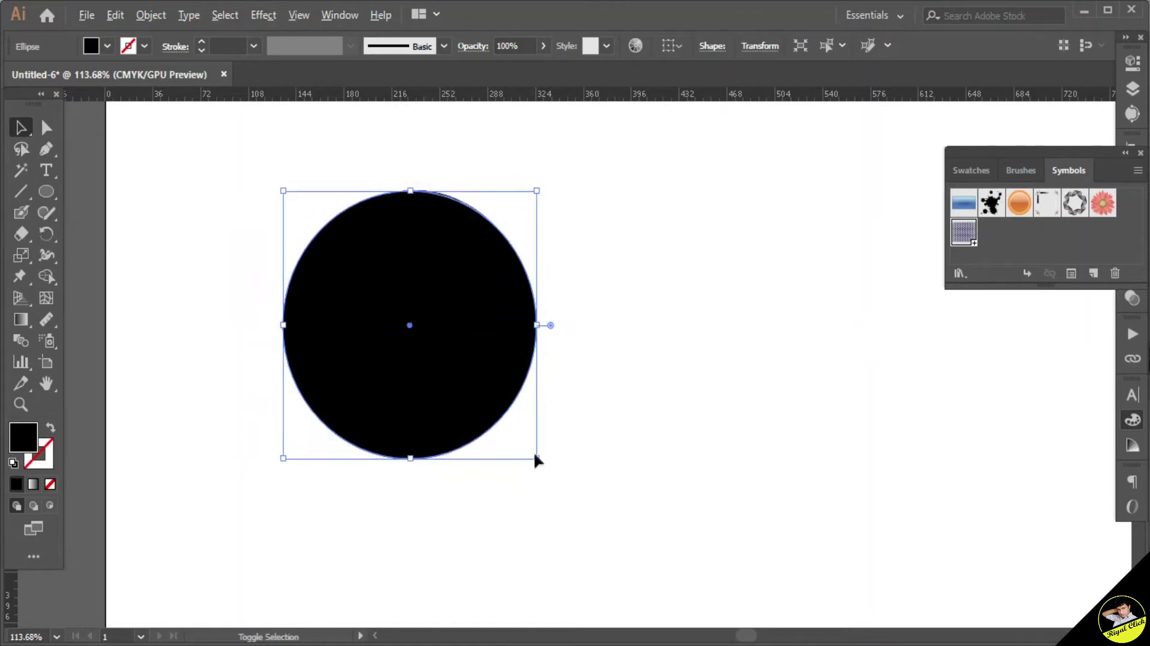
mouse_move(536, 458)
left_mouse_down()
mouse_move(514, 441)
mouse_move(527, 451)
left_mouse_up()
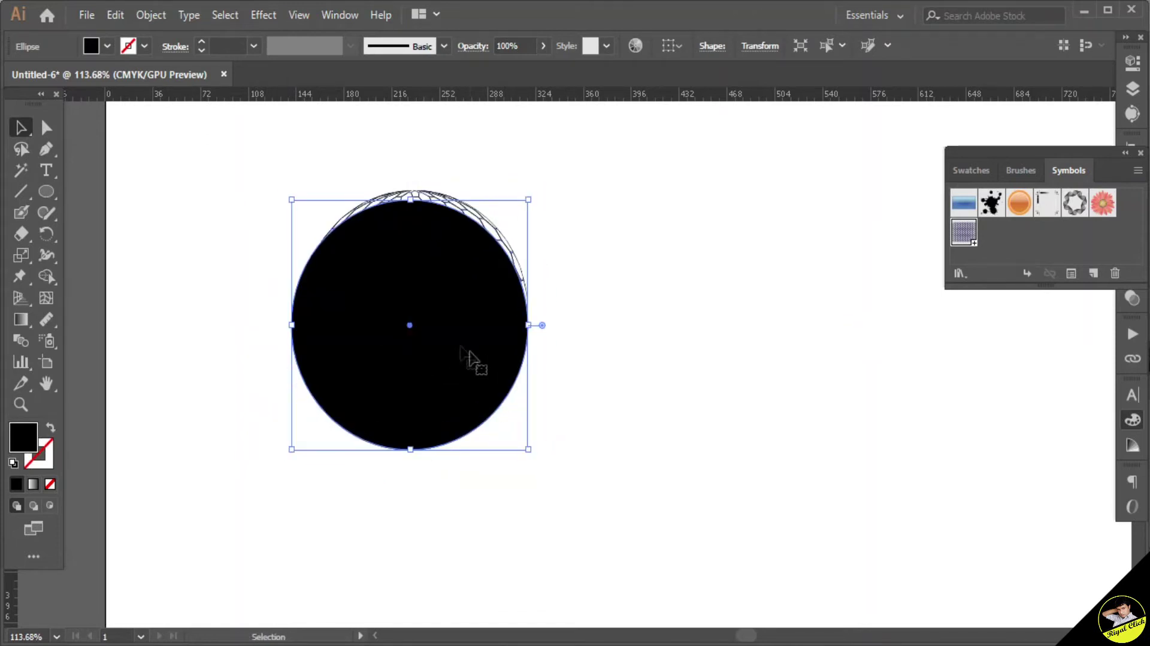
left_click(106, 47)
left_click(62, 78)
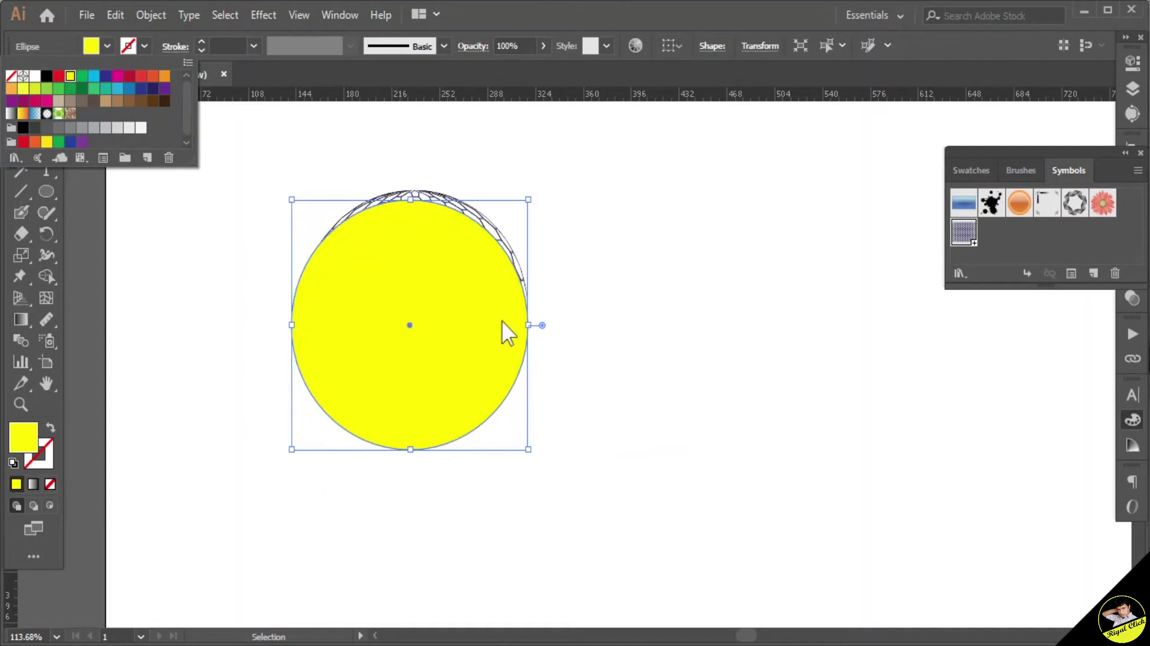
Send the yellow circle behind the honeycomb lines and fit it to the sphere's outline
left_click(501, 322)
left_click_drag(493, 316, 527, 314)
key("ctrl+bracketleft")
left_click_drag(416, 441, 415, 430)
left_click(583, 414)
scroll(539, 287, "up", 5)
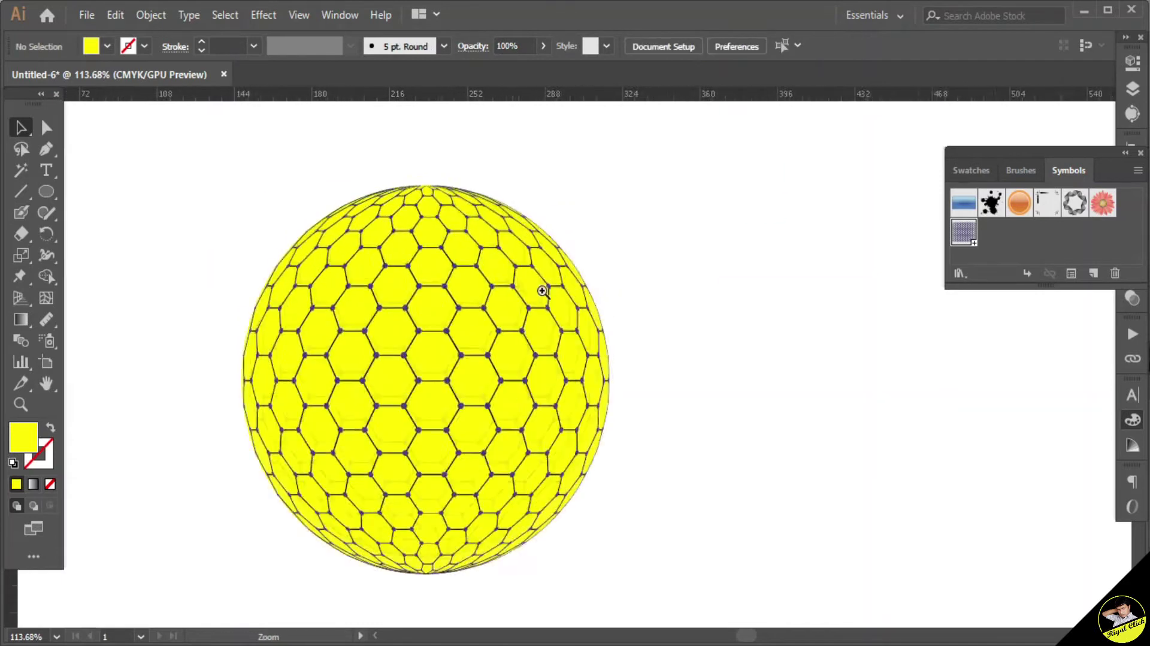
Fill the yellow circle with the yellow-orange-red gradient preset and remove its intermediate color stops
left_click(454, 282)
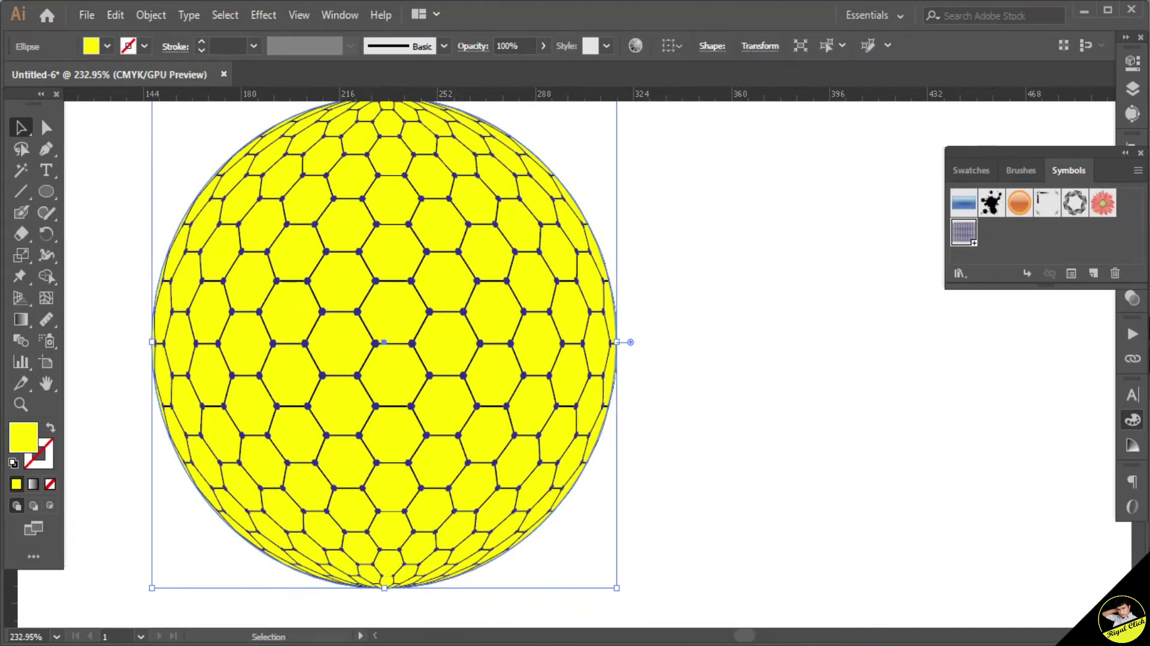
left_click_drag(1087, 157, 1038, 154)
left_click(1132, 236)
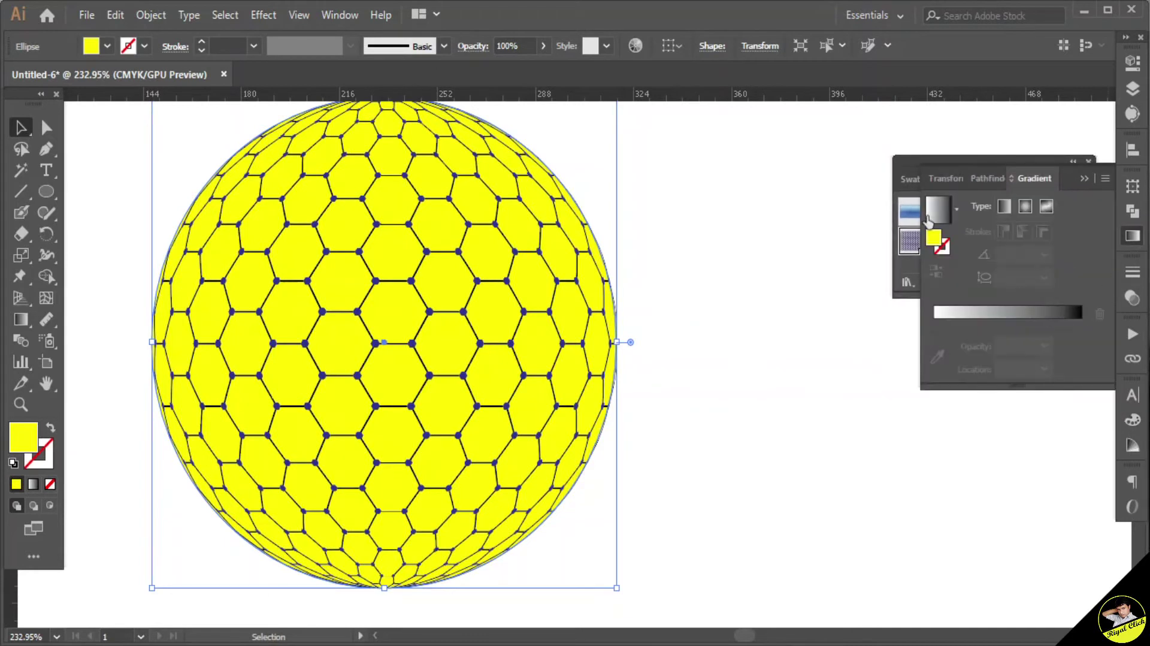
left_click(957, 207)
left_click(904, 267)
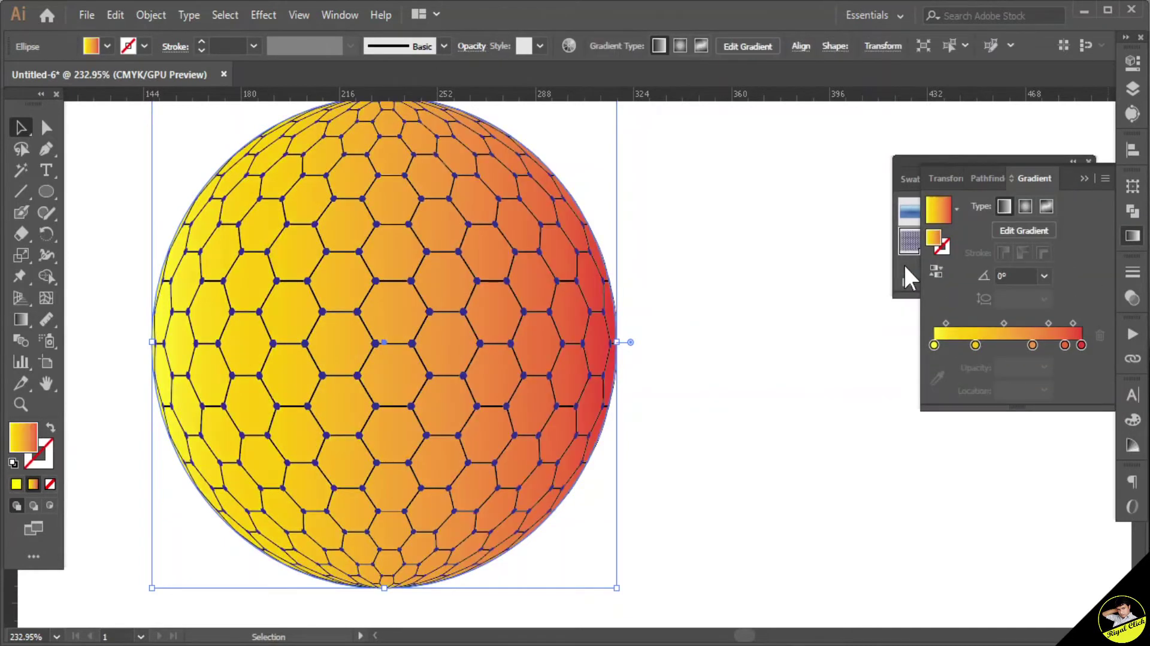
left_click_drag(1064, 345, 980, 376)
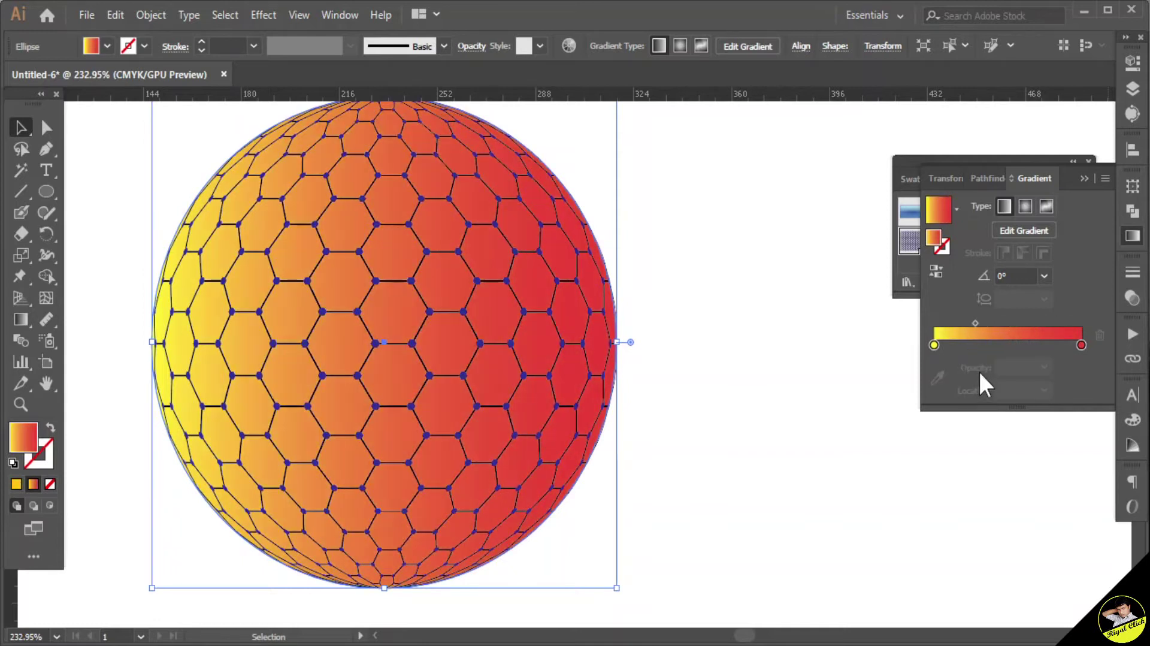
Recolor the gradient's red end stop to orange with M 36% and Y 83%, and make the gradient radial
left_click(1081, 345)
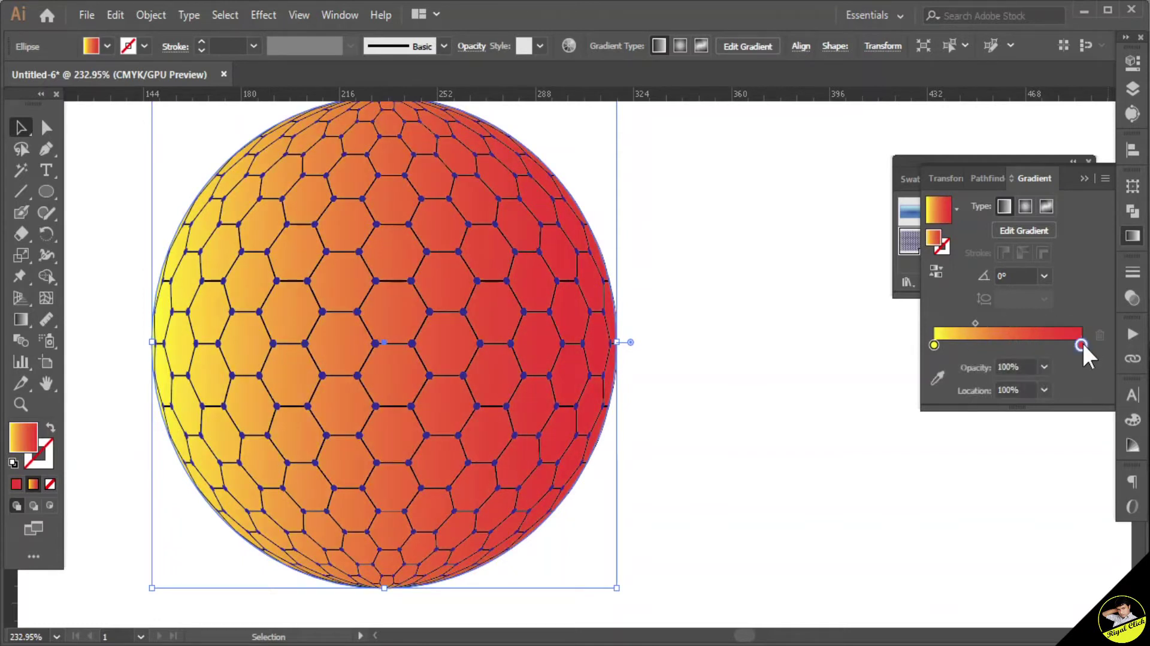
double_click(1081, 345)
left_click_drag(986, 432, 972, 434)
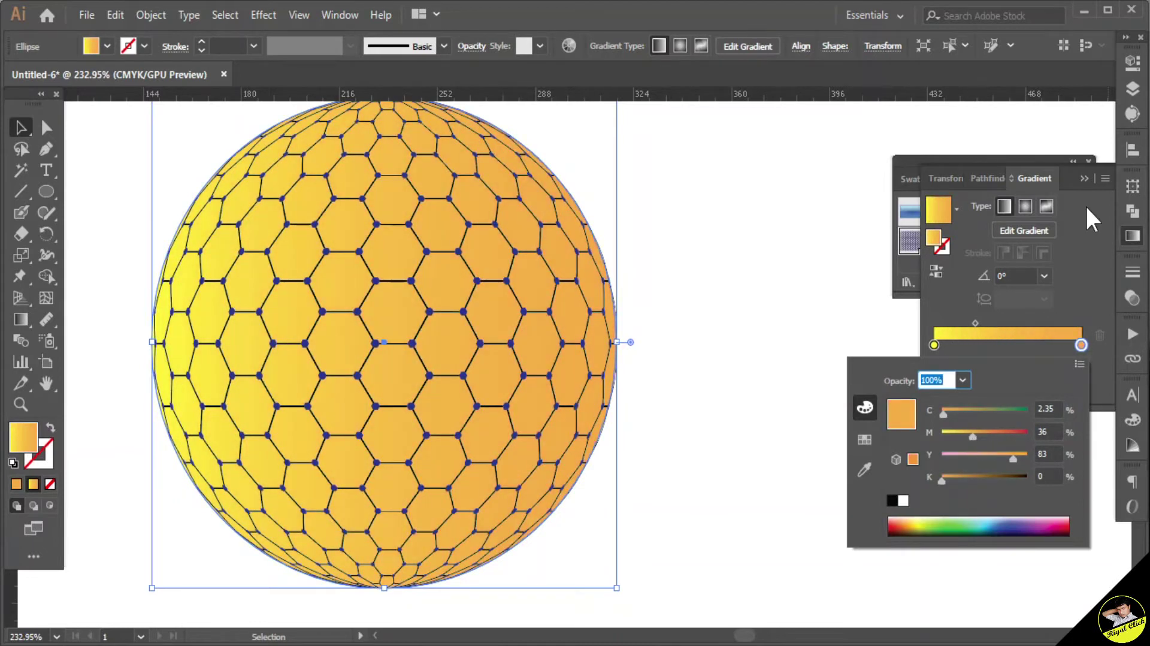
left_click(1021, 208)
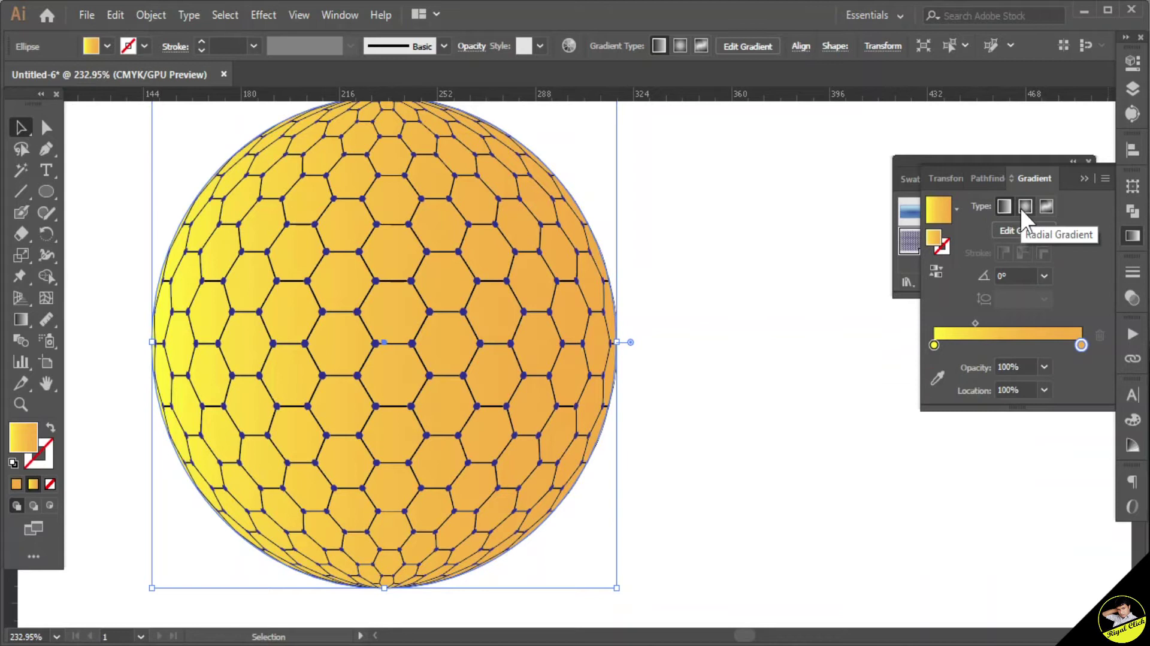
left_click(1023, 207)
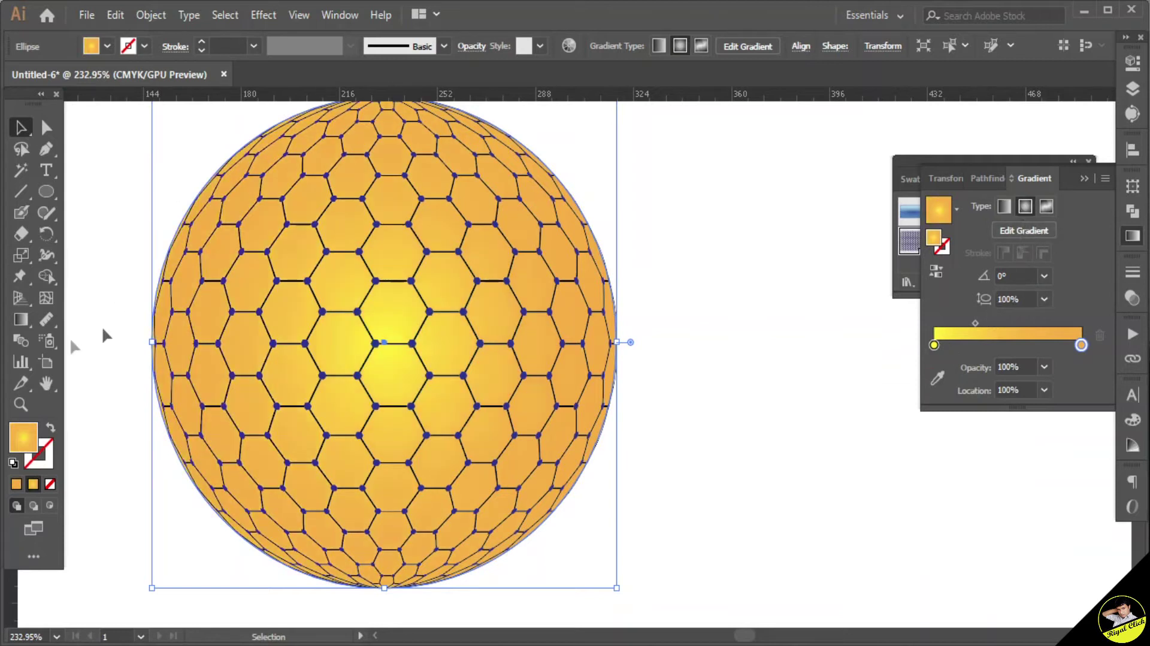
Redraw the radial gradient from the sphere's top down to near its lower edge, and set the gradient midpoint to 69.9%
left_click(21, 319)
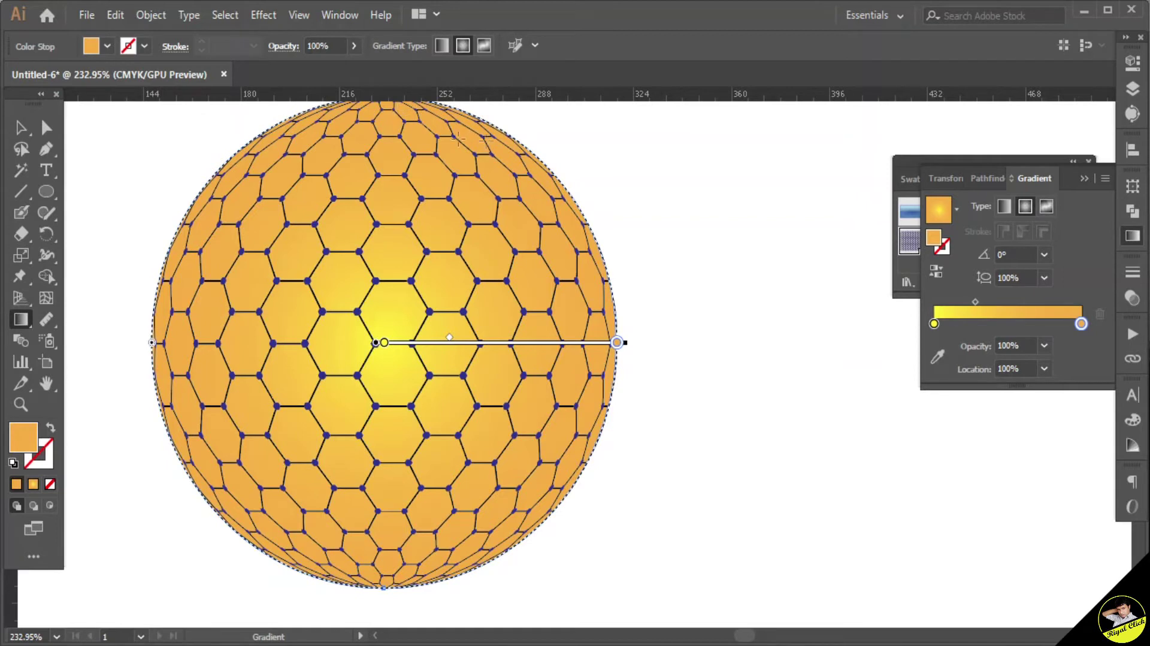
left_click_drag(389, 106, 390, 536)
left_click_drag(975, 302, 1036, 302)
left_click(20, 127)
left_click(765, 399)
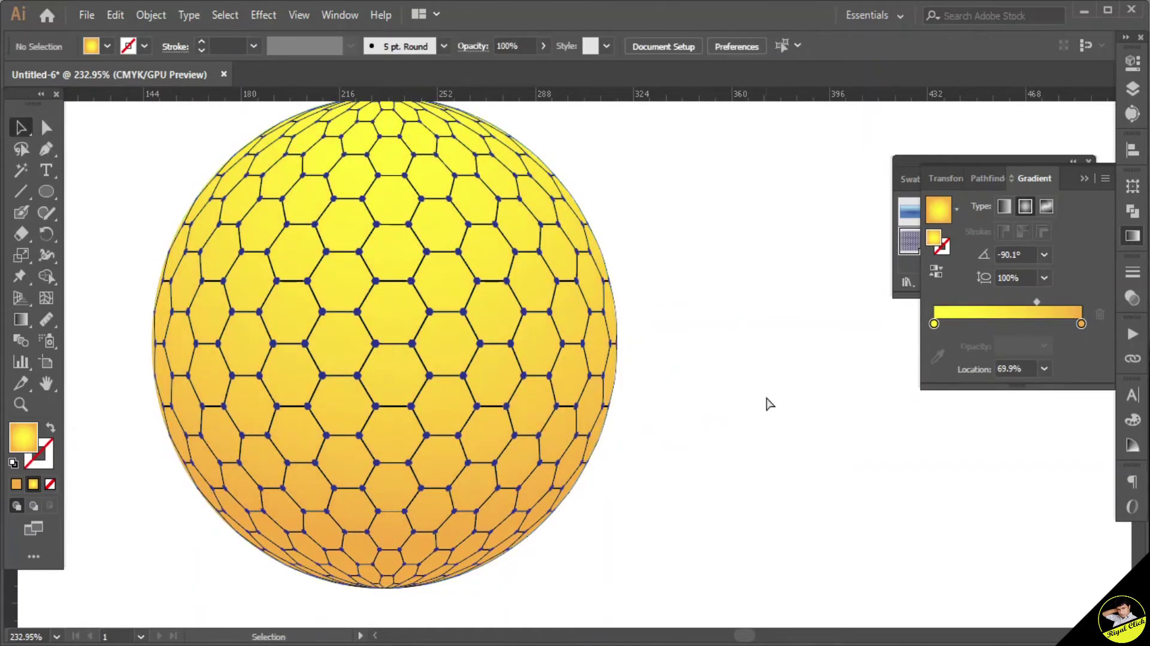
Rotate the circle and its honeycomb together about 45° clockwise so the bright area faces the upper right
key("ctrl+minus")
key("ctrl+minus")
left_click_drag(418, 450, 541, 507)
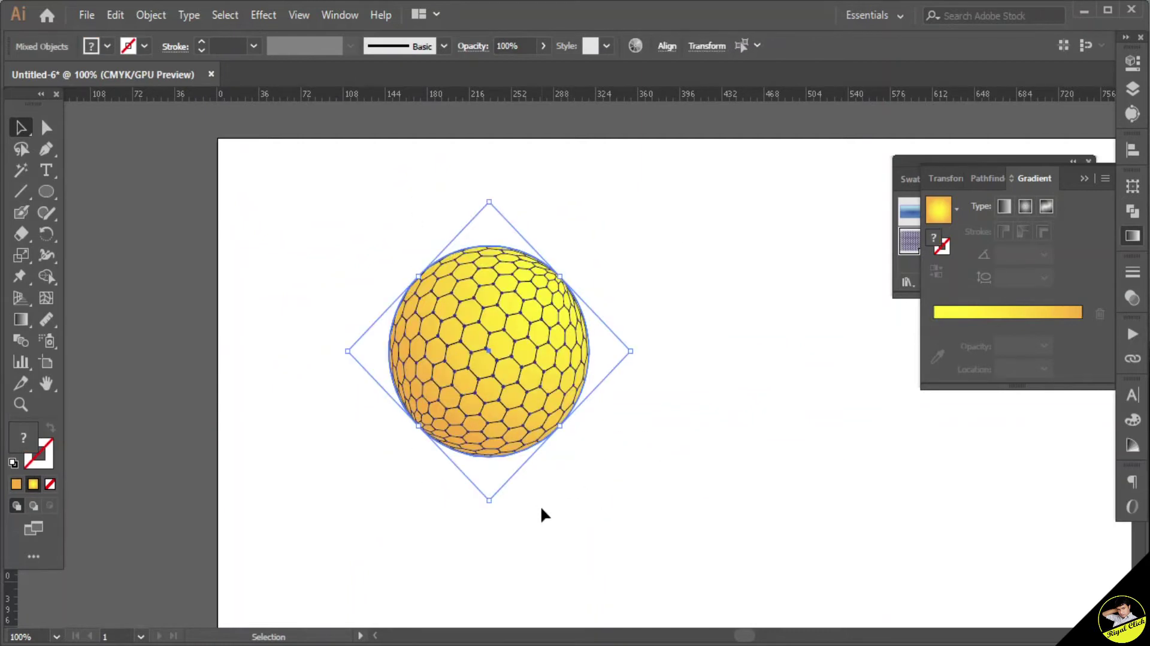
left_click(752, 422)
scroll(736, 408, "down", 1)
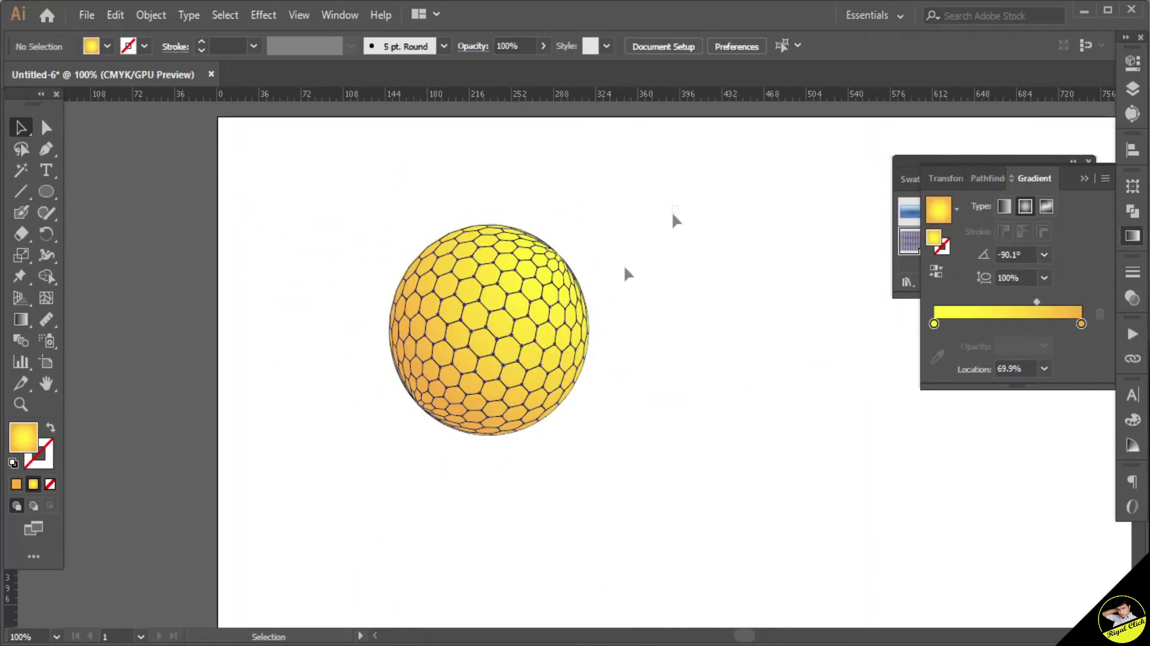
left_click_drag(675, 207, 555, 429)
Draw a thin, flat ellipse beneath the sphere and fill it with a radial gradient running from black at the center to white
scroll(596, 384, "up", 3)
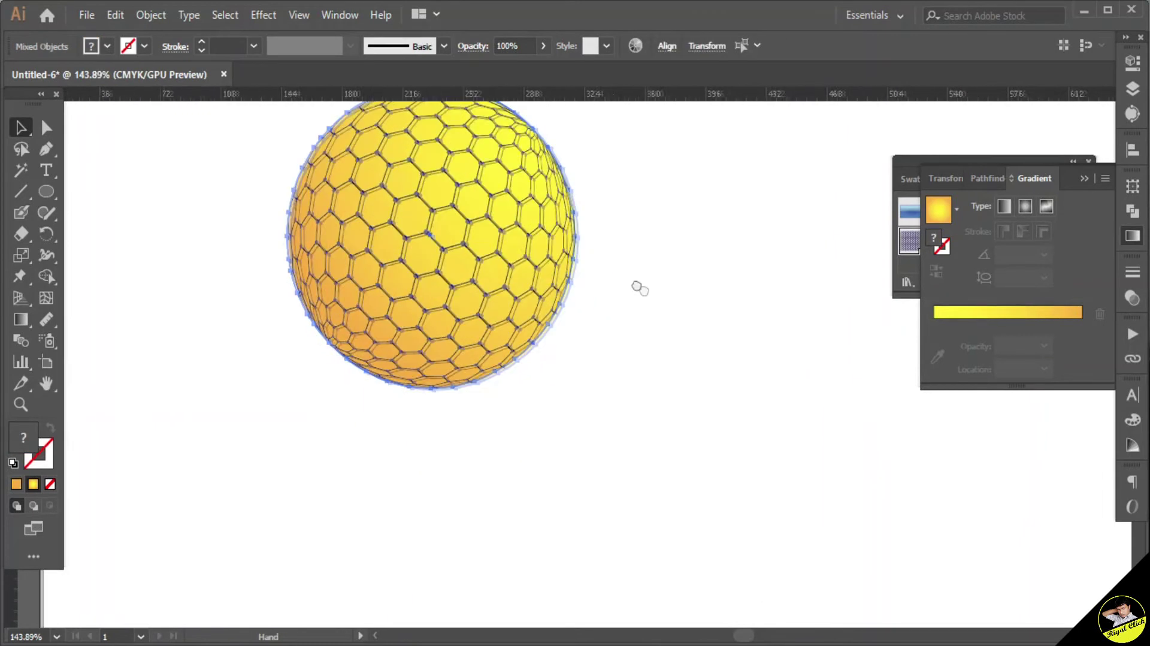
left_click(46, 191)
mouse_move(311, 398)
left_mouse_down()
mouse_move(543, 417)
mouse_move(470, 405)
left_mouse_up()
left_click(20, 128)
left_click(957, 210)
left_click(850, 236)
left_click(1024, 206)
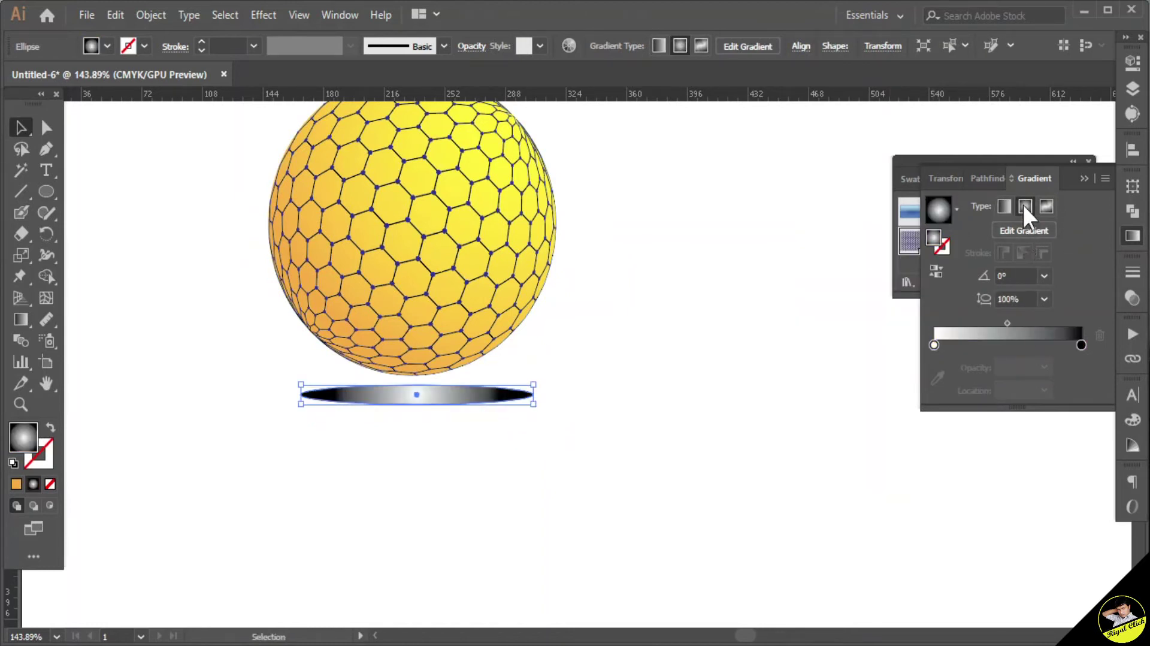
left_click(937, 268)
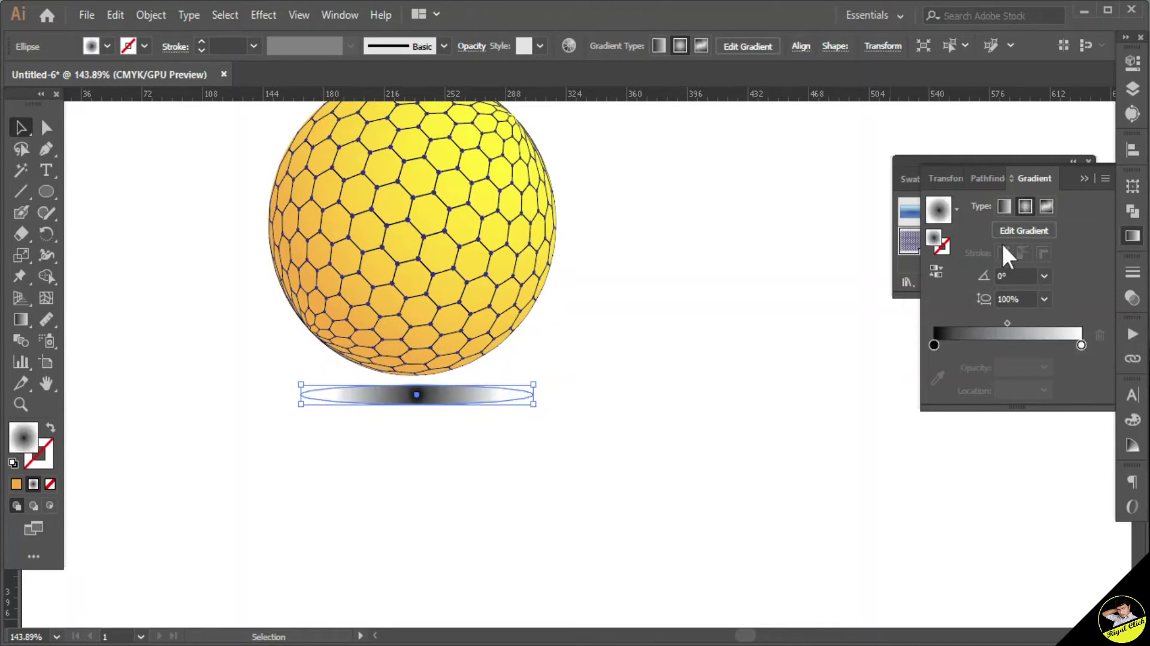
Flatten the shadow gradient to a 7.2% aspect ratio and lighten its center stop to 58% black
left_click(21, 319)
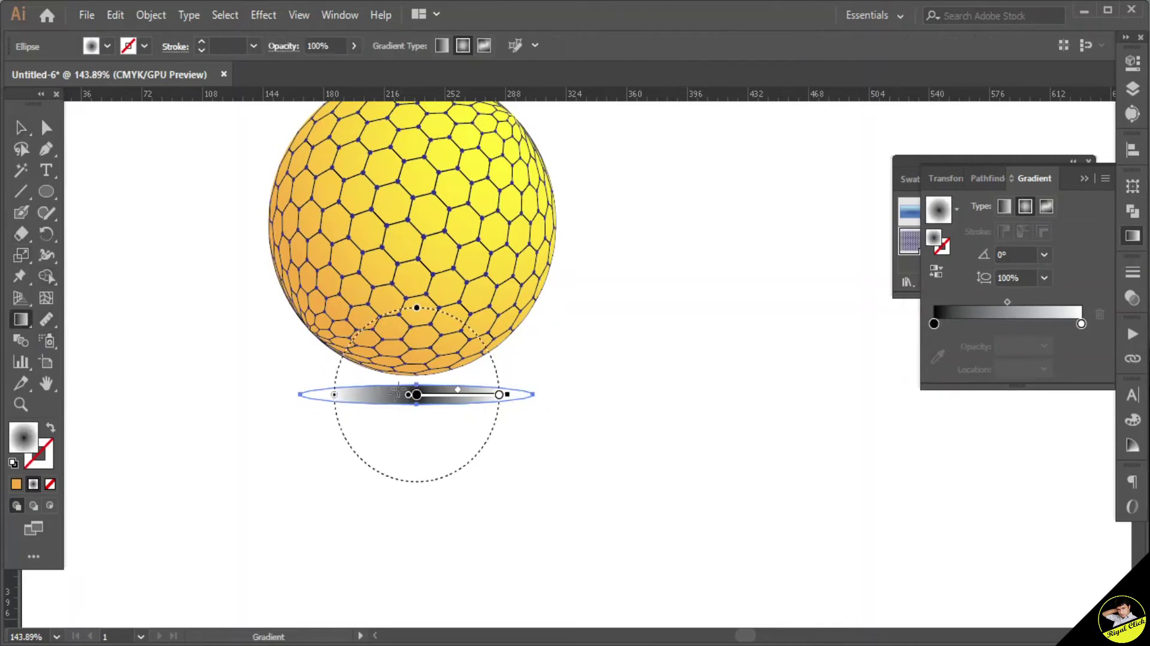
left_click_drag(416, 308, 423, 395)
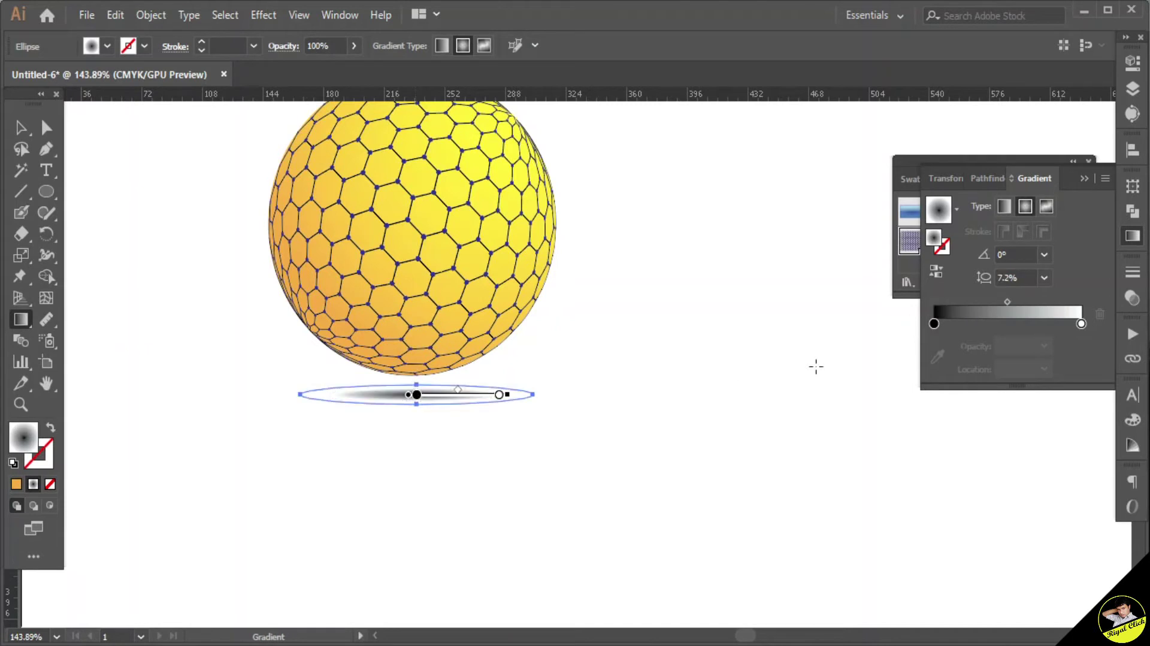
double_click(933, 323)
left_click(992, 455)
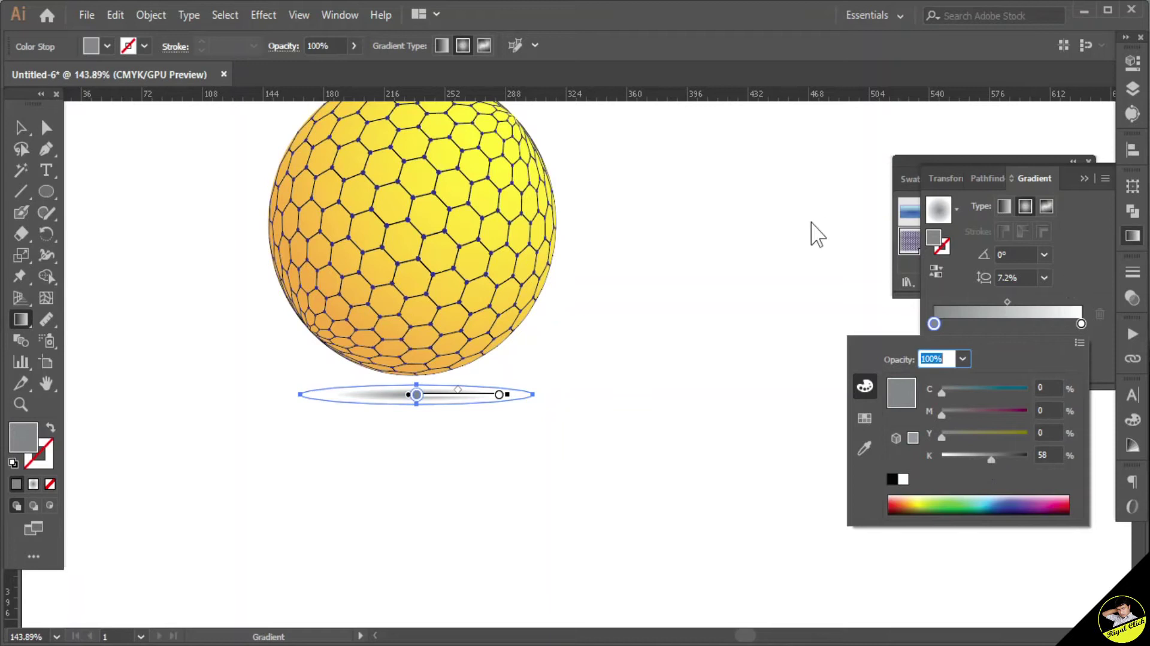
key("Escape")
key("v")
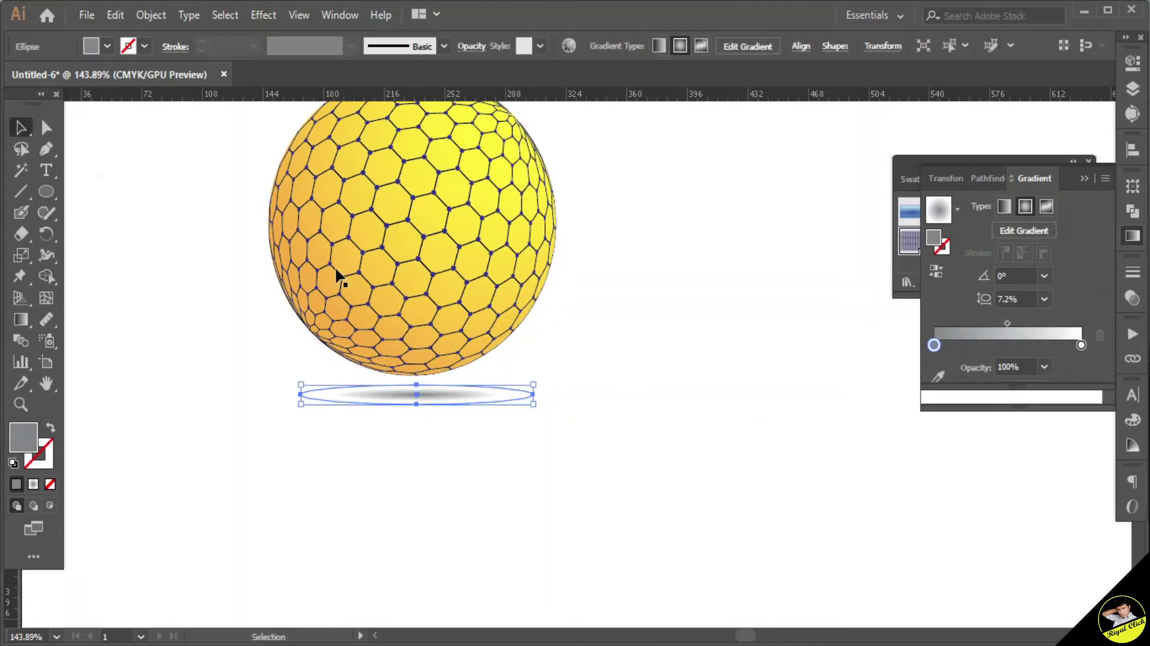
Enlarge the shadow ellipse from its center so it extends past both sides of the sphere
left_click_drag(535, 404, 606, 417)
left_click(690, 364)
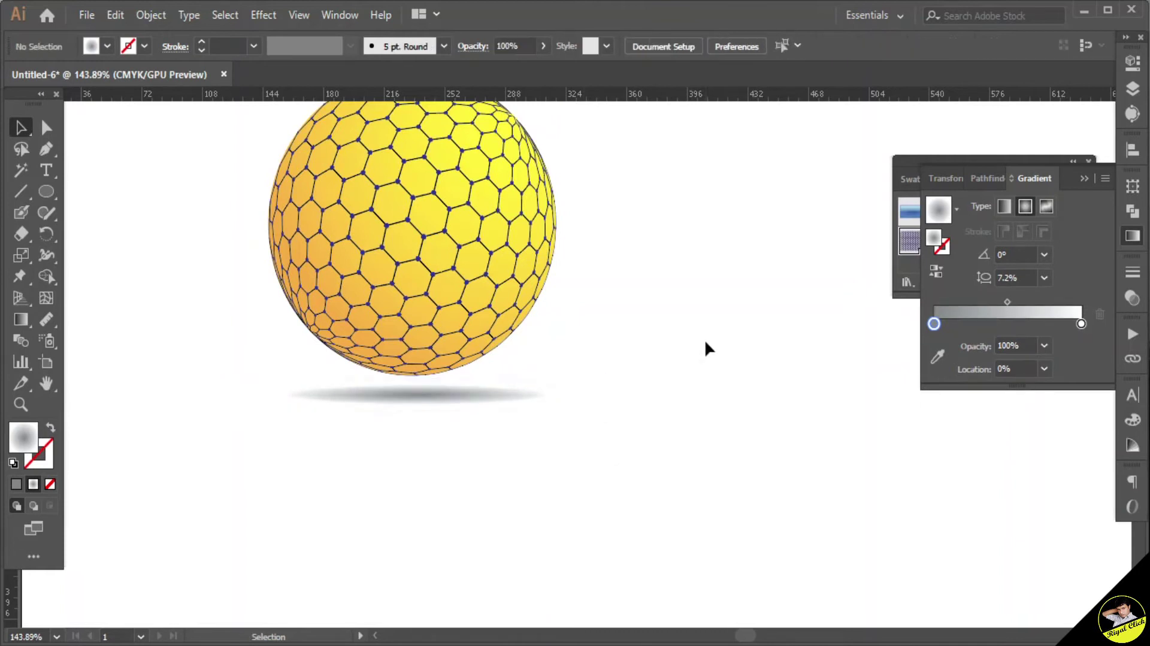
scroll(705, 339, "up", 3)
scroll(704, 339, "down", 3)
Group the sphere with its shadow and enlarge the group on the artboard
key("ctrl+a")
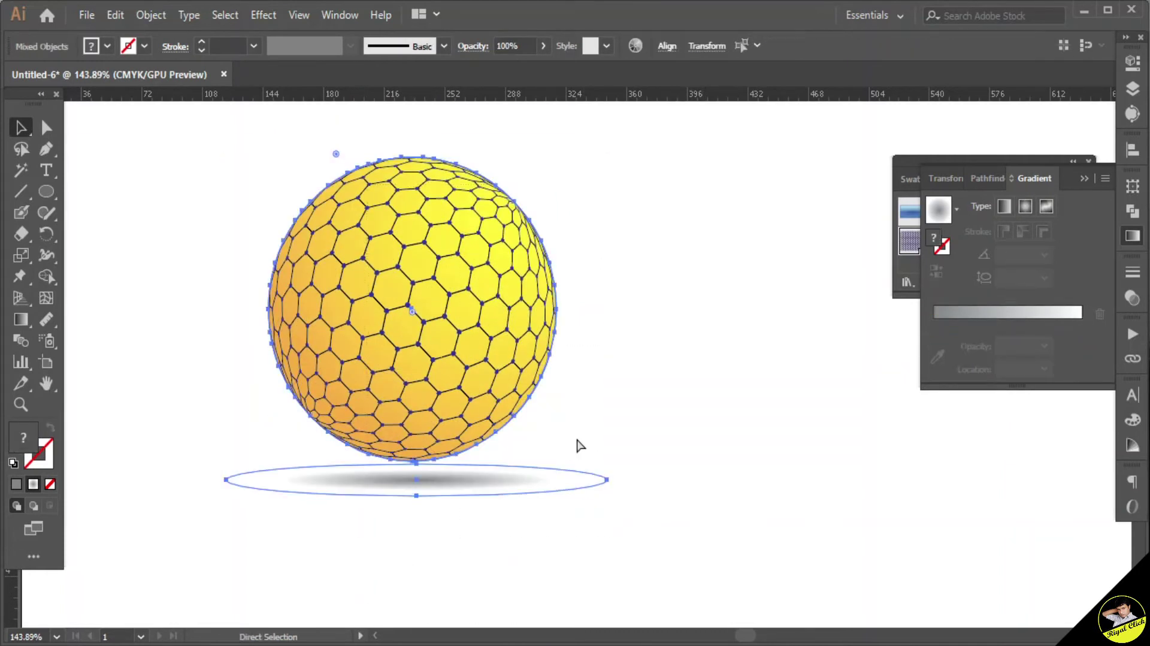
key("ctrl+minus")
key("ctrl+minus")
right_click(569, 304)
left_click(640, 438)
left_click(560, 473)
left_click(611, 427)
left_click_drag(656, 438, 816, 475)
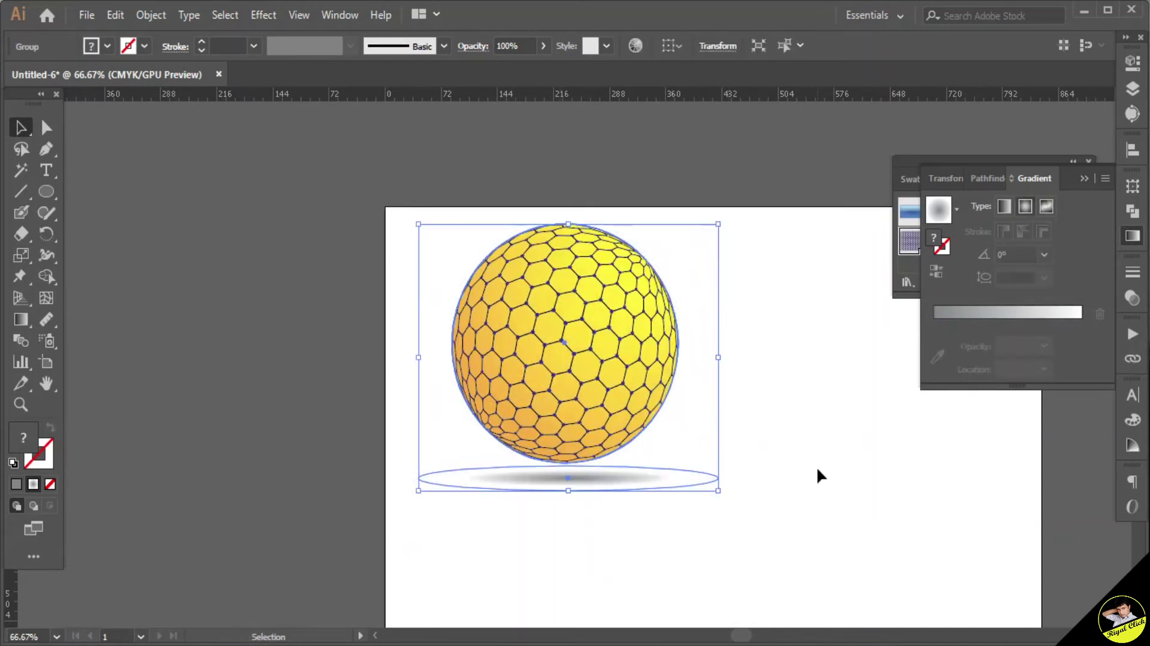
left_click(818, 473)
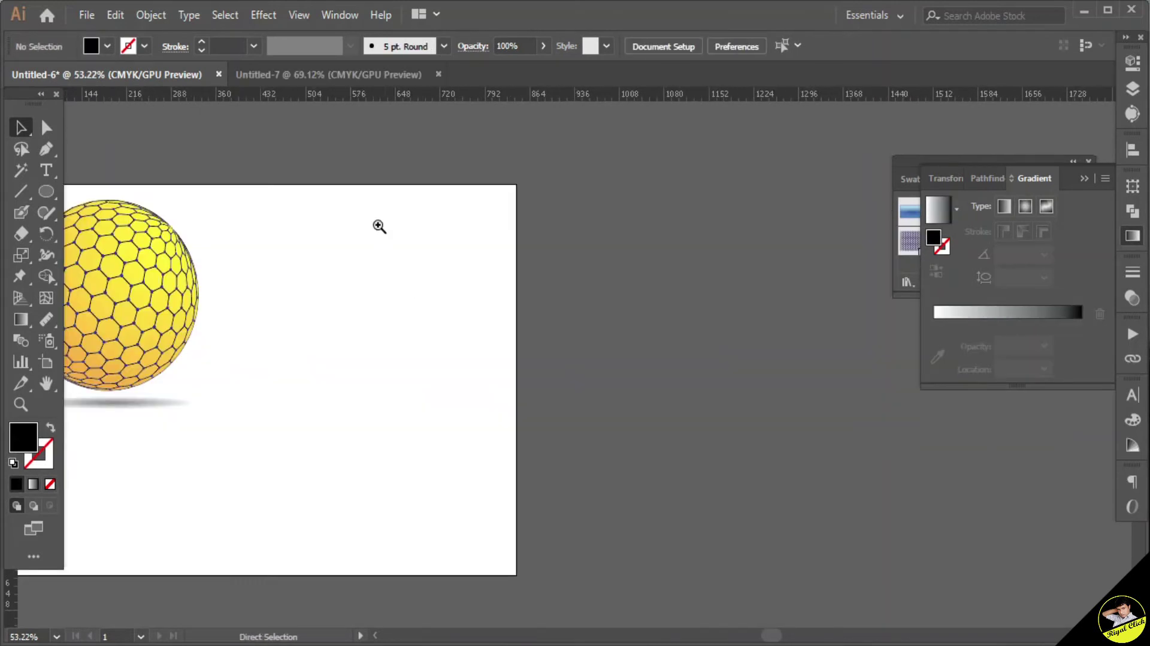
Add the text "RIYAL CLICK" on the empty area of the artboard beside the sphere
left_click_drag(377, 226, 541, 289)
left_click_drag(442, 305, 498, 324)
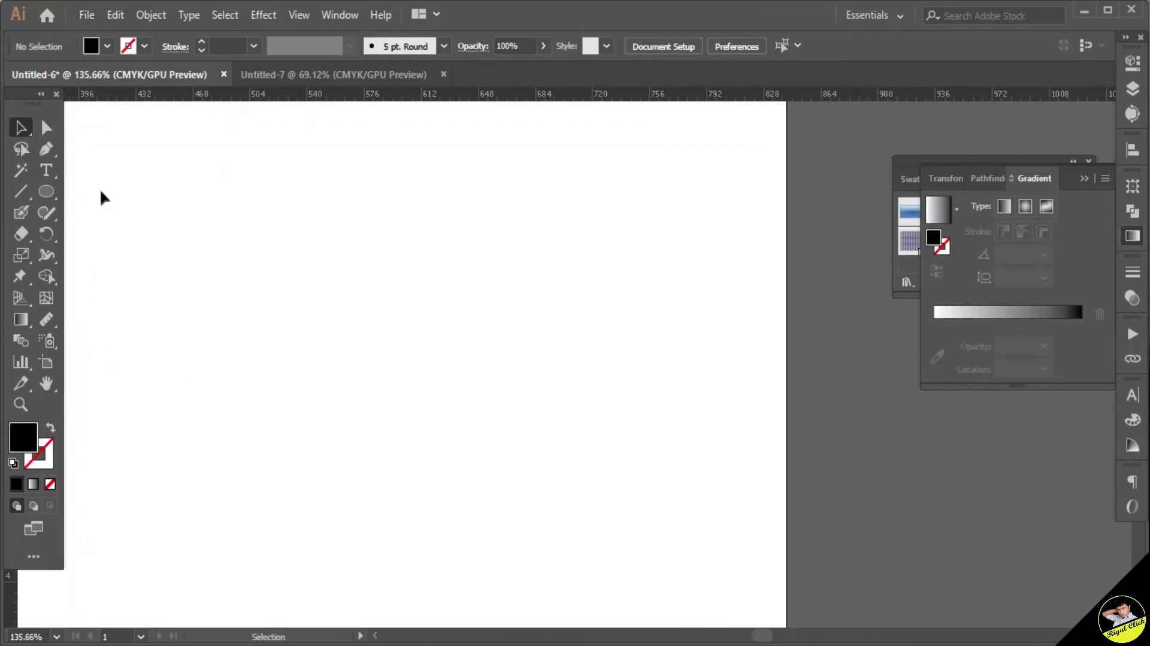
left_click(46, 170)
left_click(132, 138)
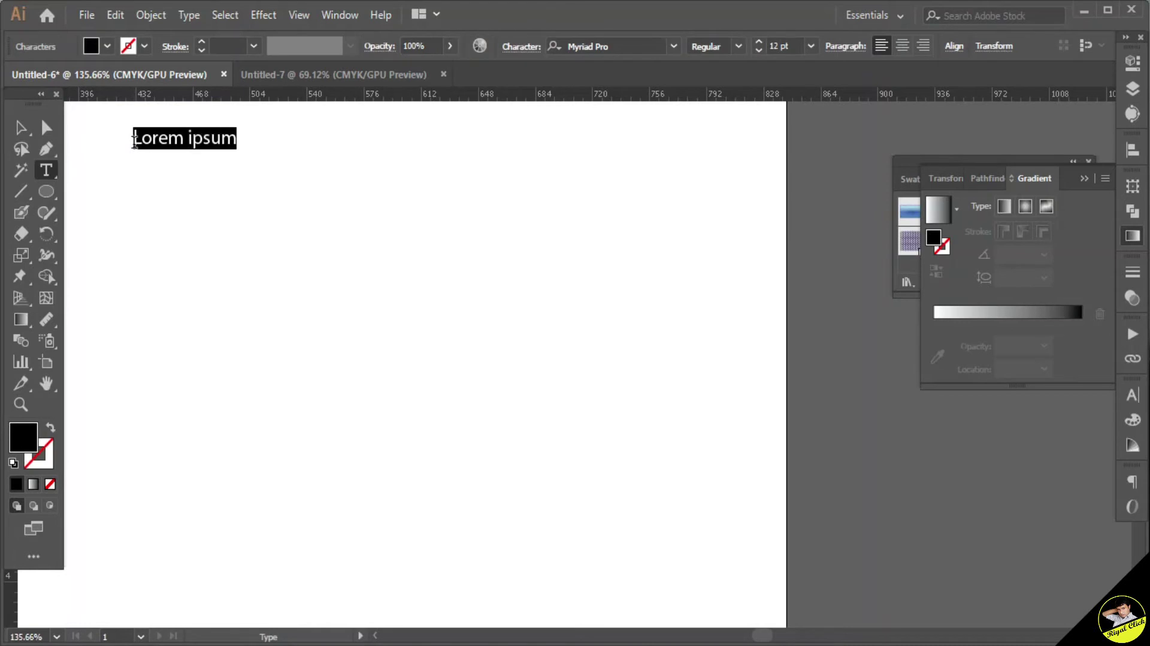
type("Ri")
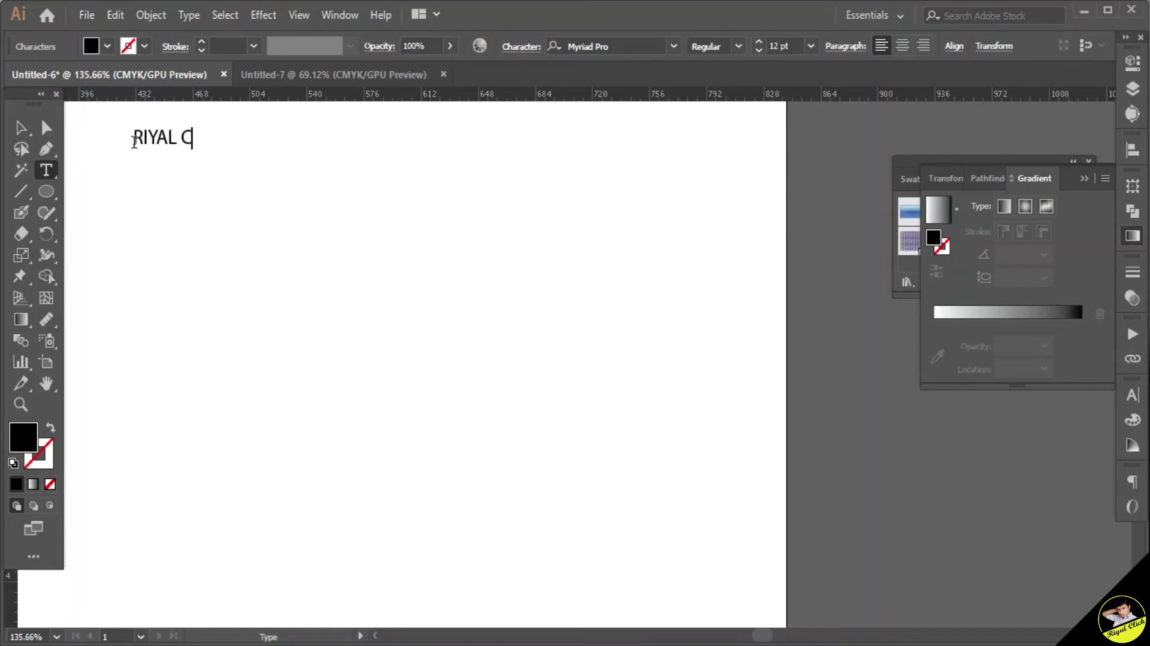
left_click(28, 125)
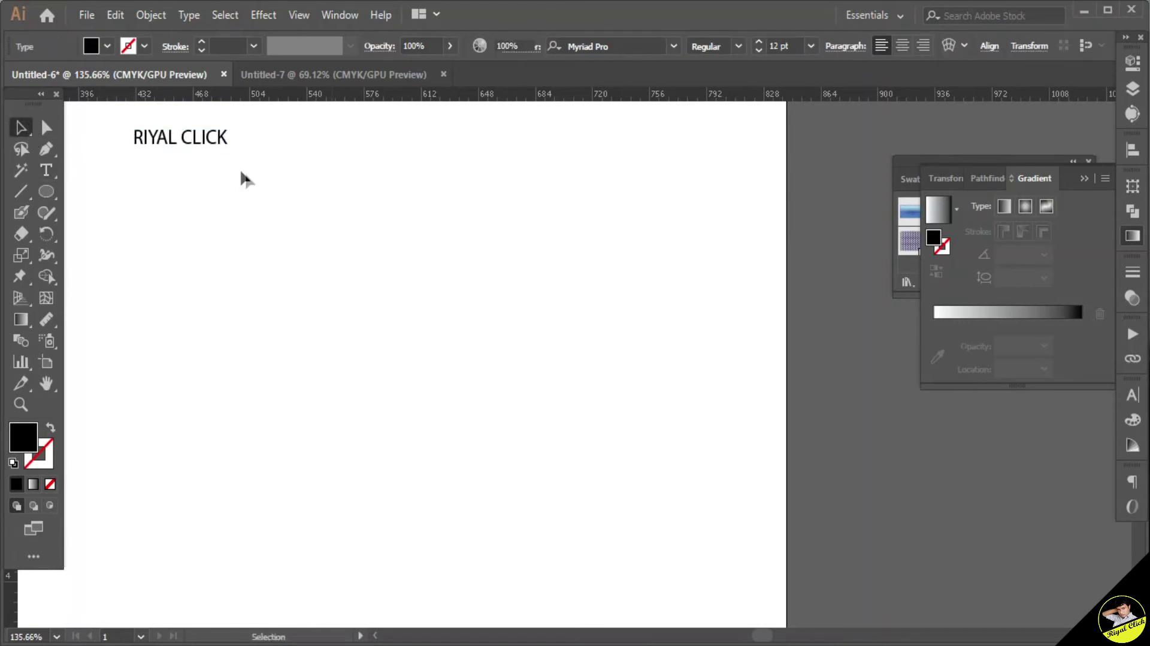
Enlarge the RIYAL CLICK text to about 25.11 pt and set its font style to Bold
left_click(224, 150)
left_click_drag(234, 151, 294, 167)
left_click(738, 46)
left_click(725, 221)
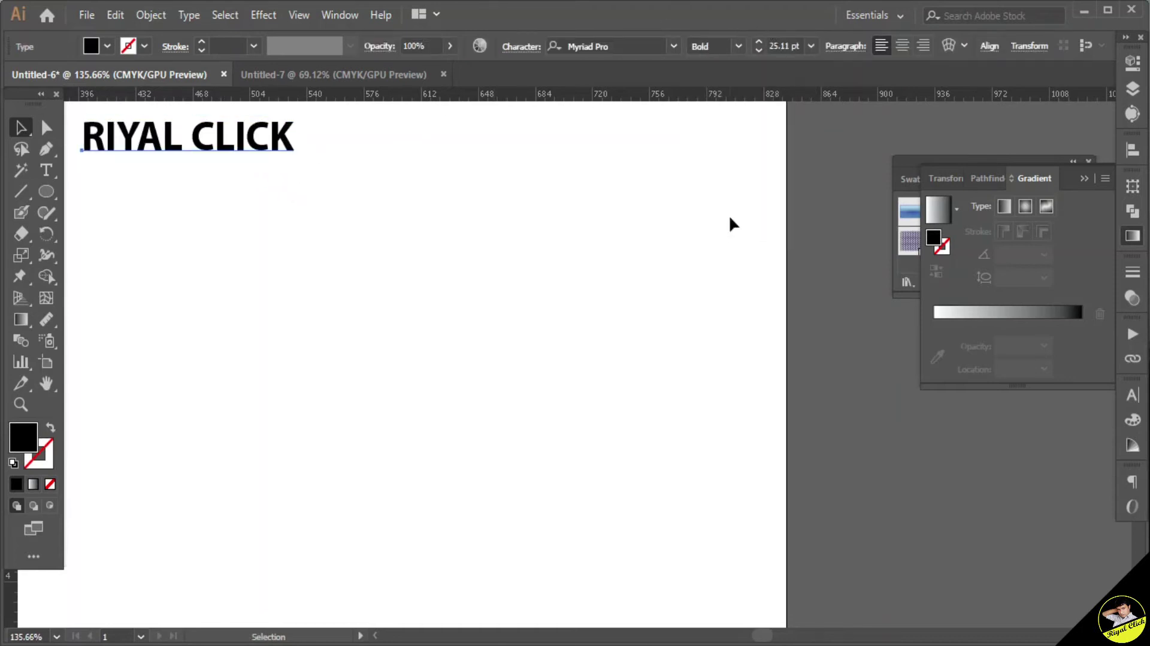
Copy the bold RIYAL CLICK text below the original and set the copy's font style to Regular
left_click_drag(270, 143, 381, 186)
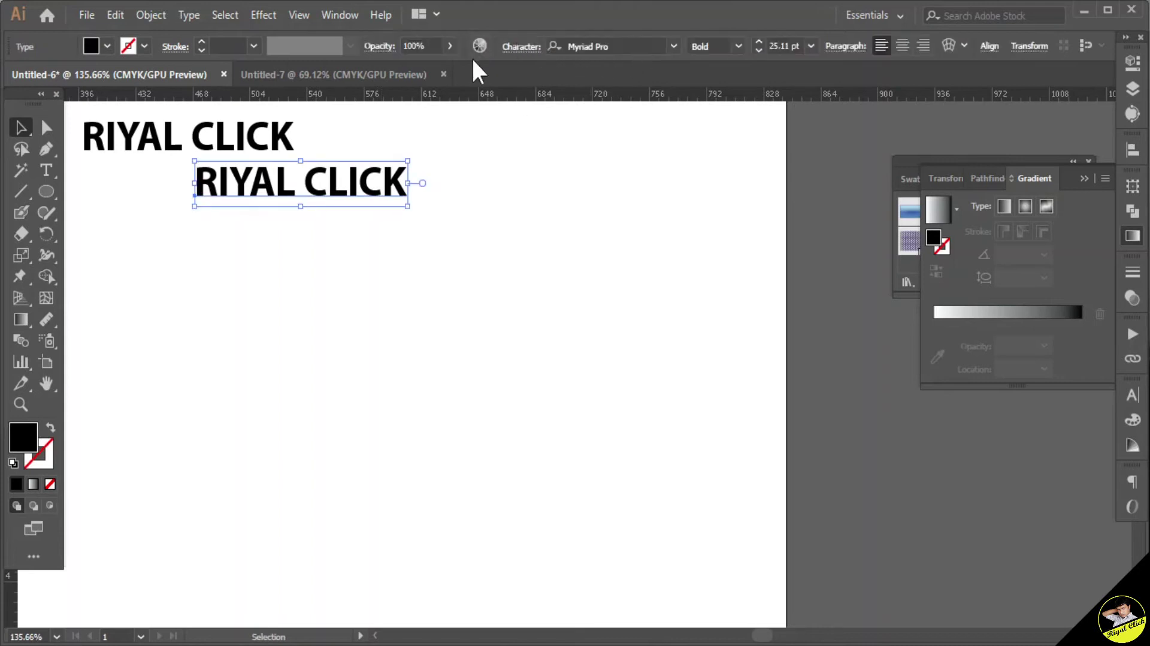
left_click(739, 46)
left_click(710, 143)
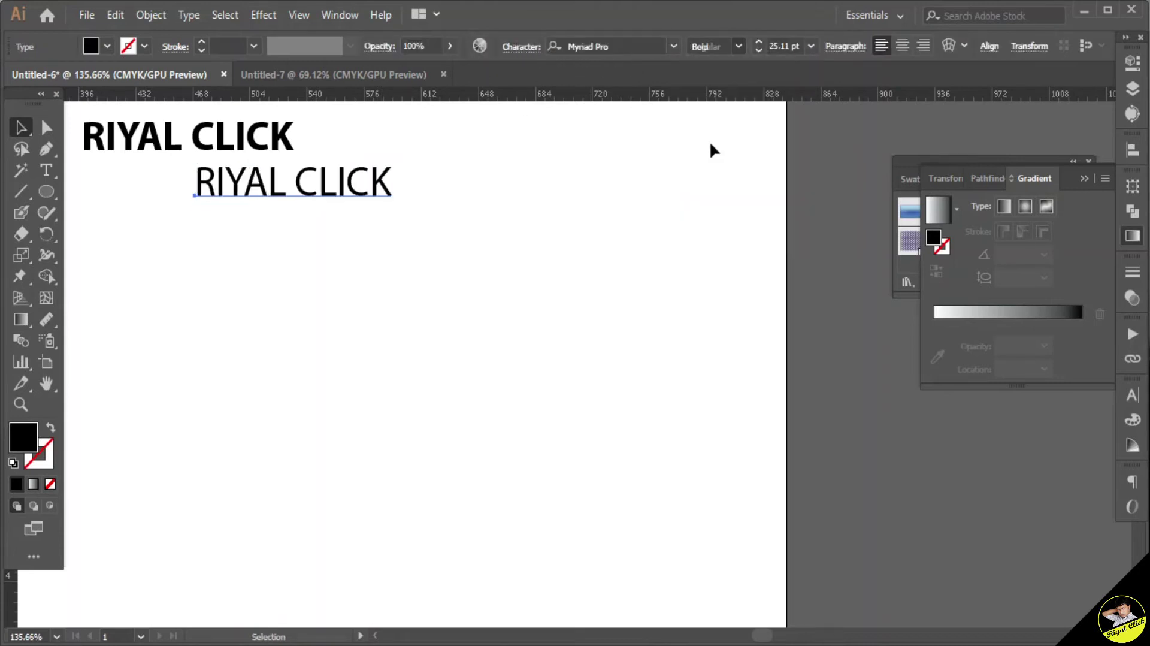
Add two small Regular copies of the text at 11.68 pt, stacked beside the large bold text
left_click(480, 206)
left_click_drag(390, 186, 403, 150)
left_click(384, 162)
left_click(384, 163)
left_click_drag(402, 159, 402, 159)
left_click_drag(480, 125, 418, 136)
left_click(479, 157)
left_click(388, 171)
left_click(475, 159)
left_click(413, 154)
left_click(484, 117)
left_click(415, 152)
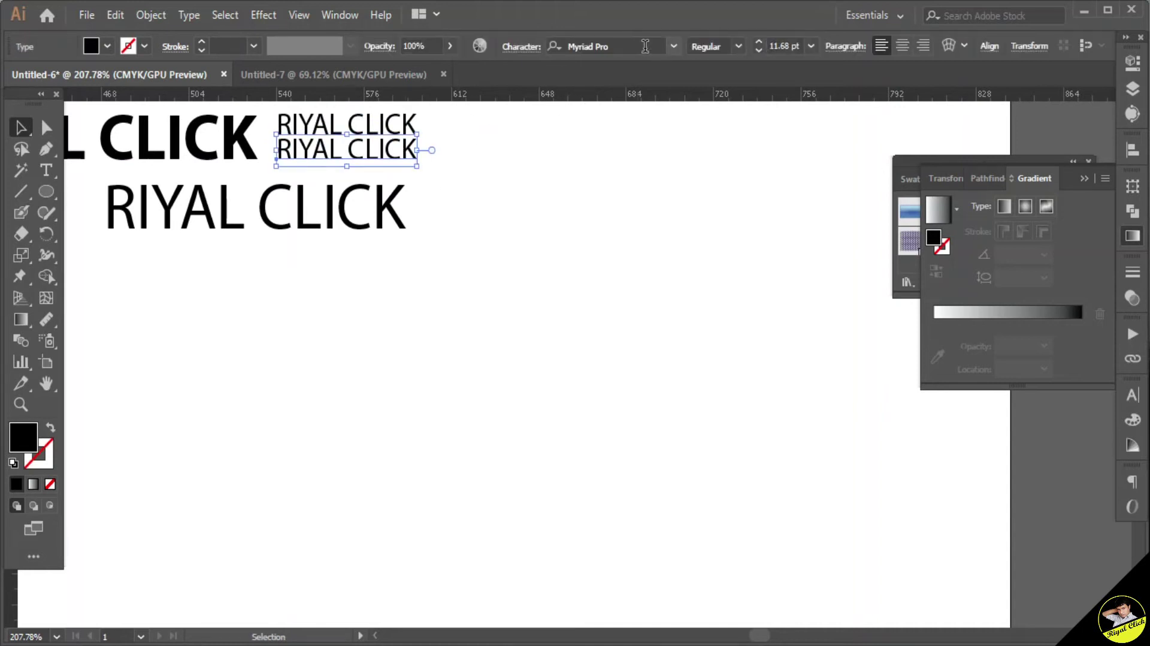
Set the lower small text to Bold and widen the upper one to match its width
left_click(738, 47)
left_click(720, 220)
left_click(725, 228)
left_click(423, 130)
left_click_drag(417, 125, 426, 125)
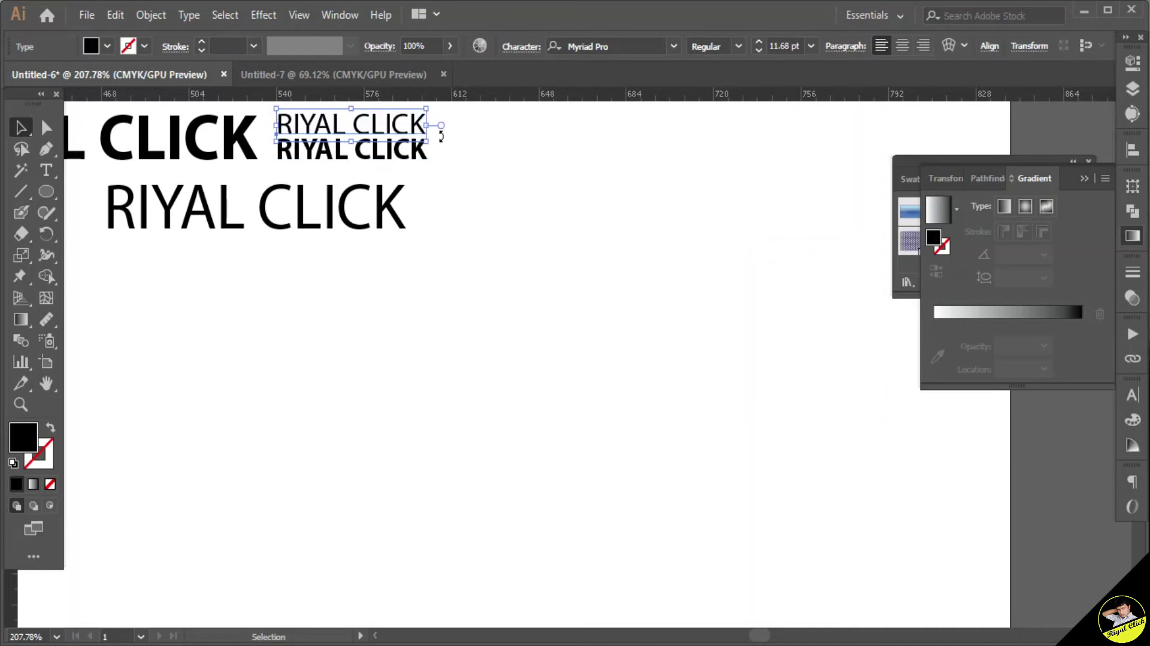
Align the large Regular text with the block's right edge and fit a copy of the stacked small pair in front of it
left_click(578, 197)
left_click_drag(578, 193, 749, 269)
left_click(728, 274)
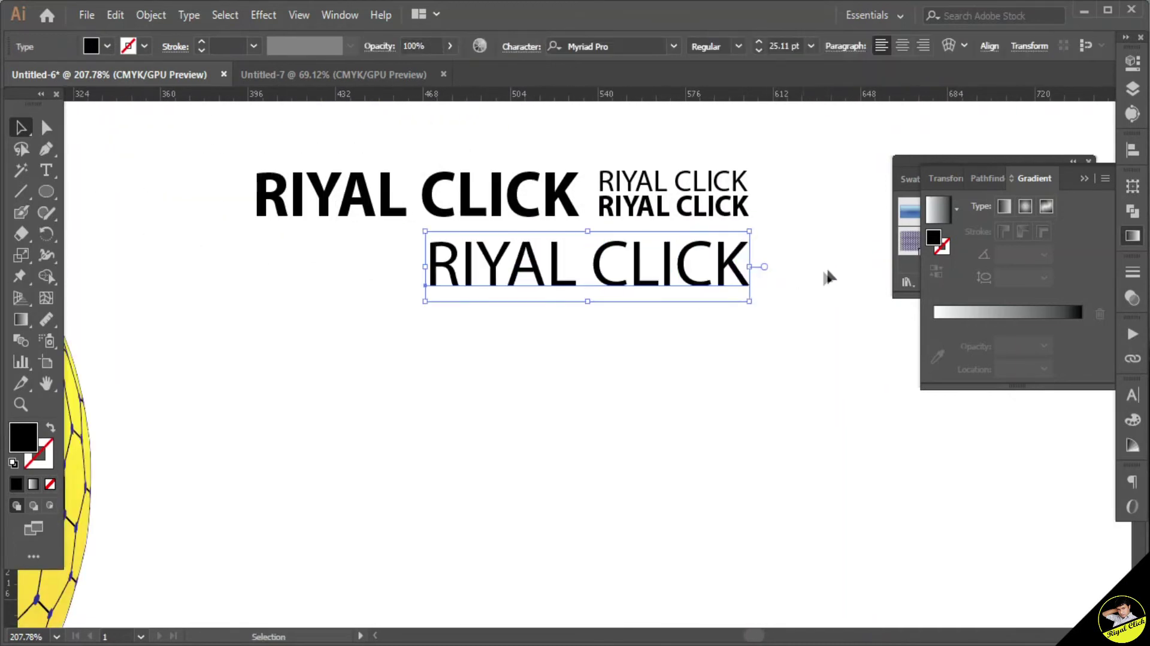
left_click(826, 275)
left_click(722, 204)
left_click_drag(724, 197, 397, 265)
left_click(538, 337)
left_click_drag(688, 340, 358, 283)
left_click_drag(737, 346, 253, 273)
left_click(495, 390)
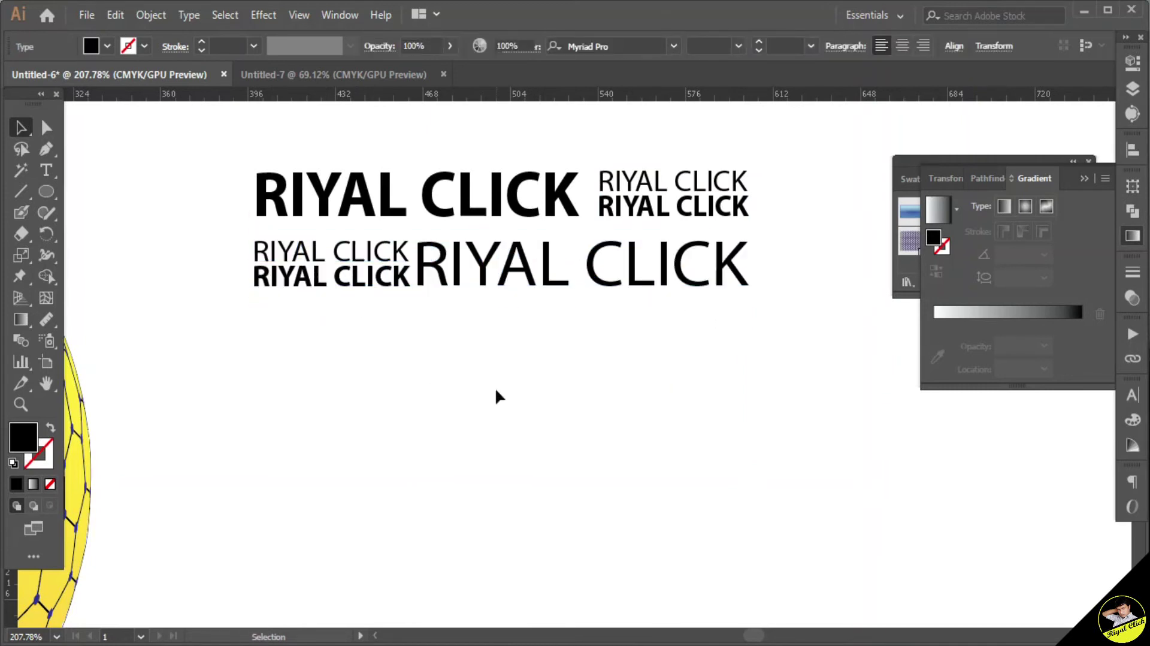
Copy the stacked small pair below the large Regular text and set its lower line to Bold Italic
left_click_drag(769, 388, 599, 384)
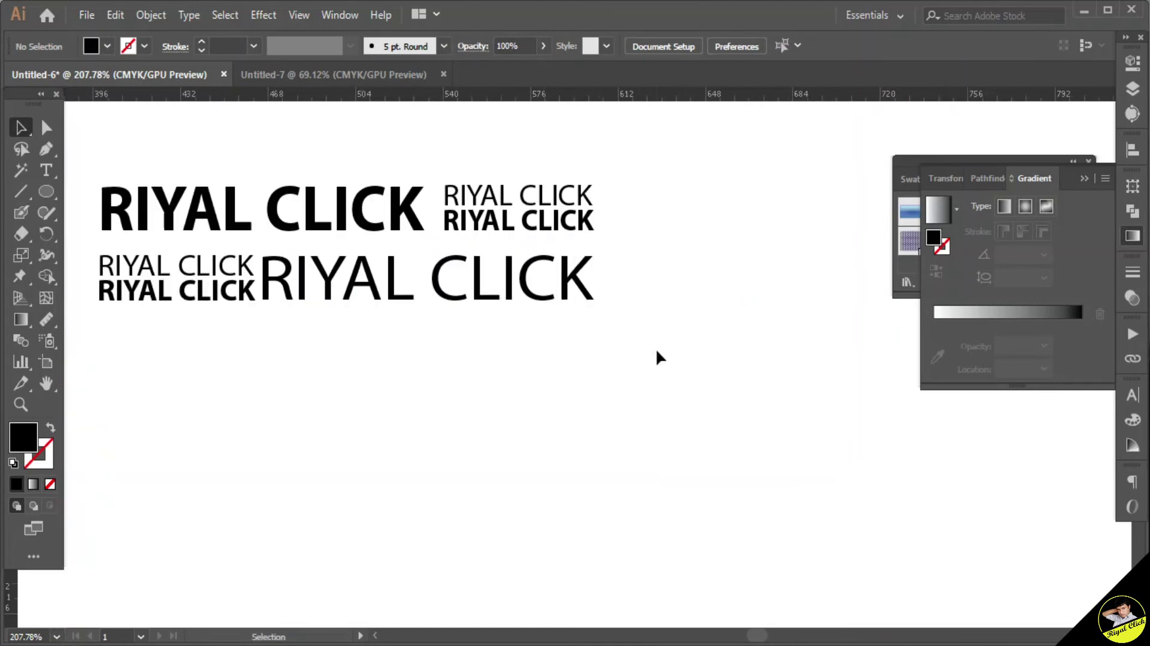
left_click_drag(568, 220, 572, 334)
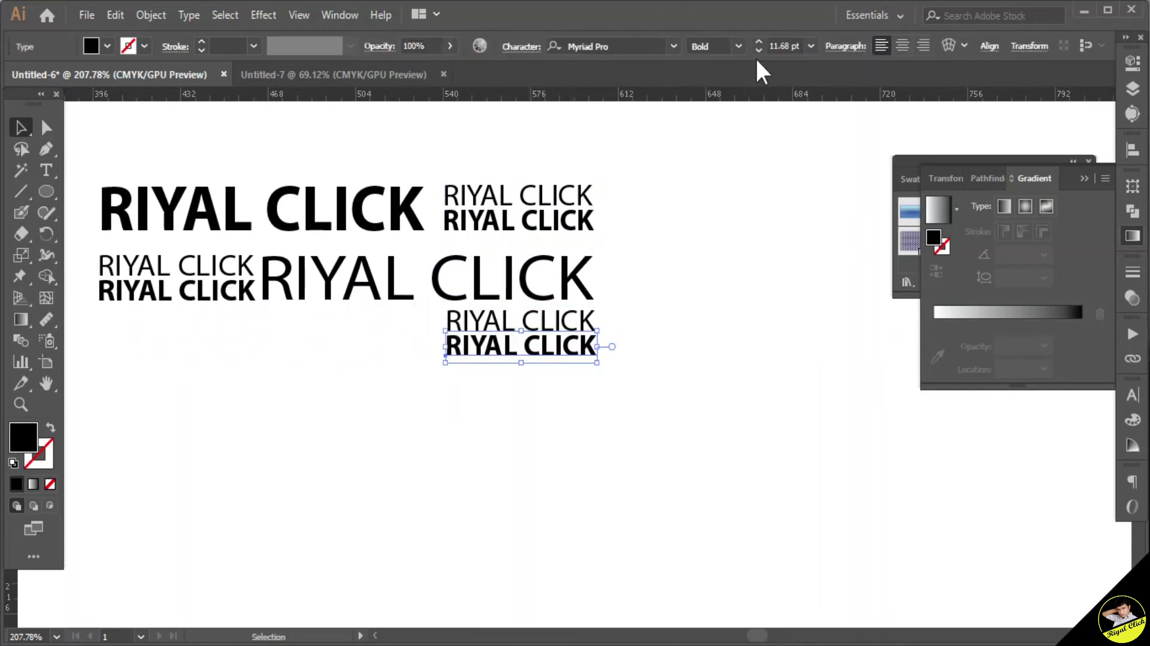
left_click(737, 46)
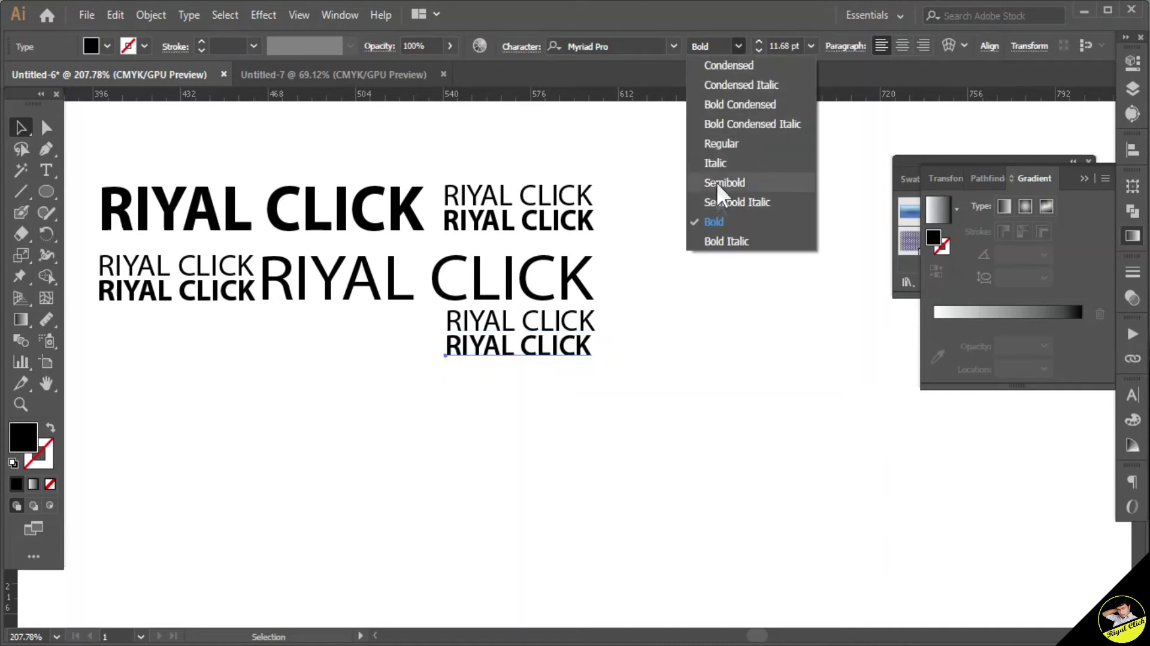
left_click(715, 160)
left_click(738, 46)
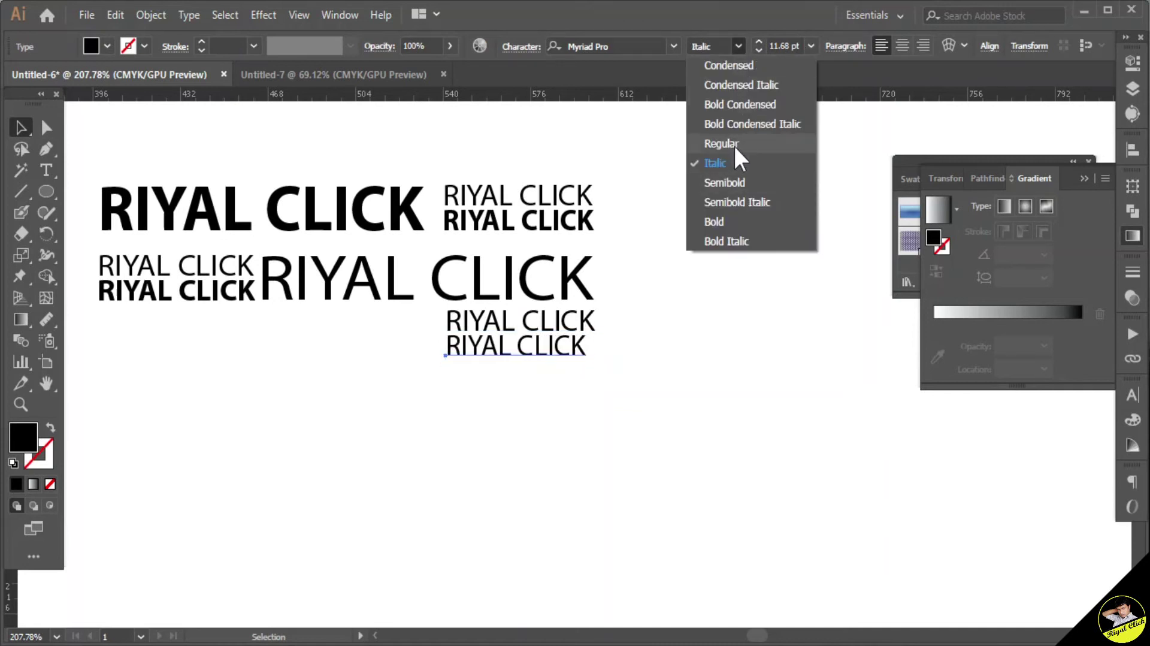
left_click(735, 241)
left_click(597, 334)
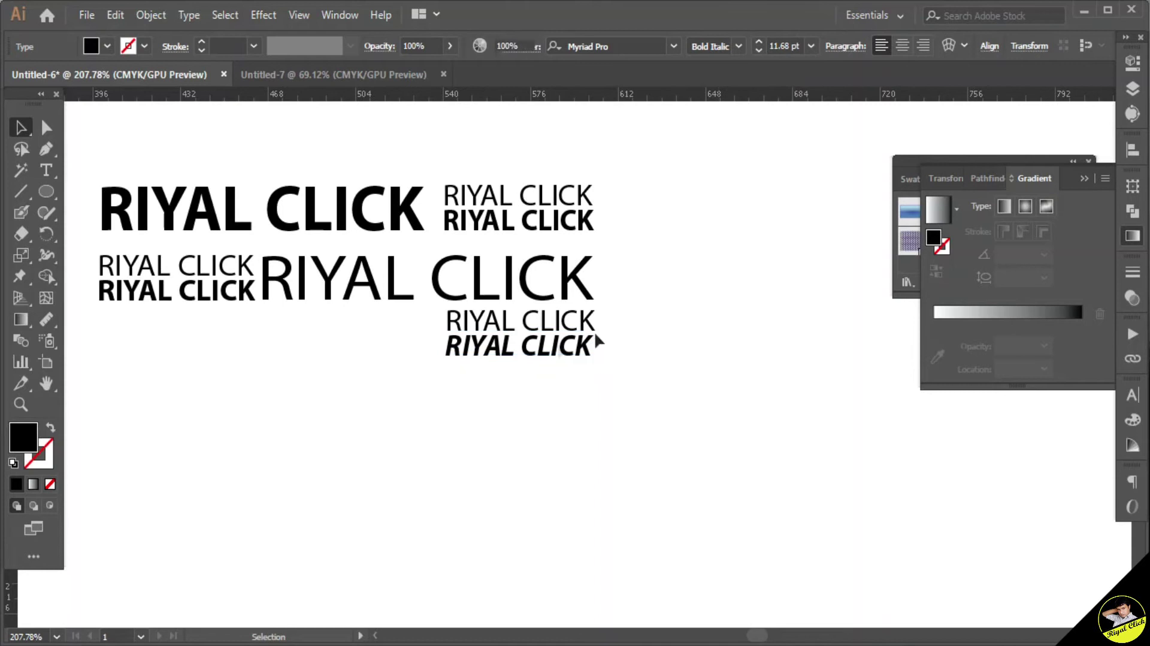
left_click_drag(590, 328, 648, 336)
left_click(648, 336)
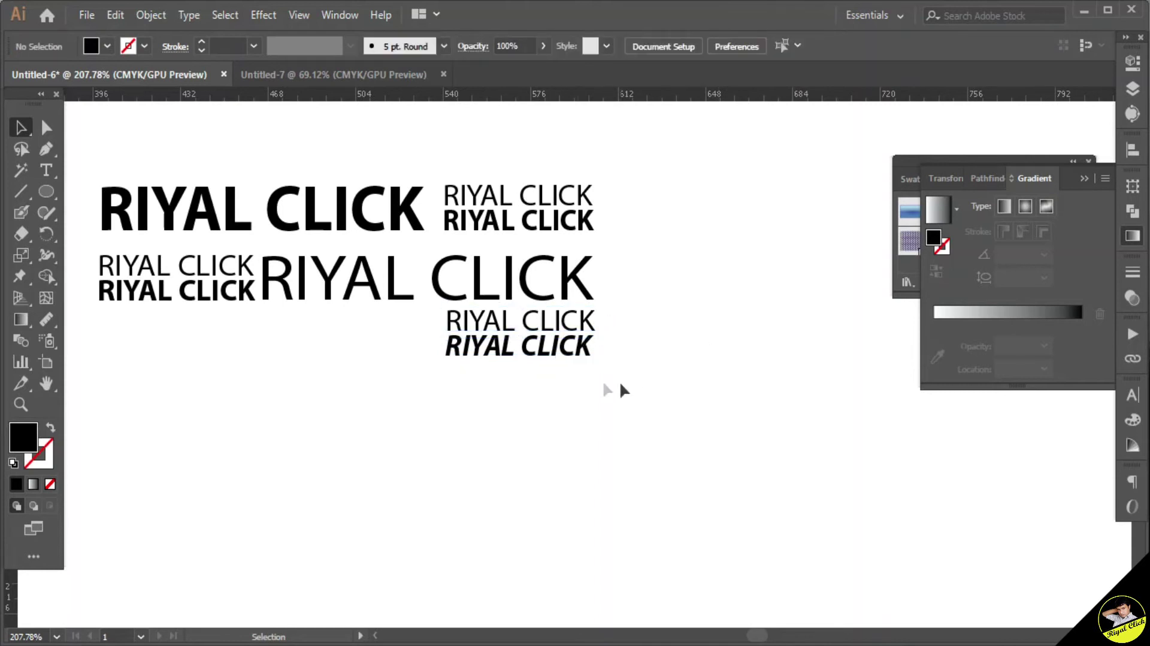
Stretch the Regular line of the new pair horizontally across the full width of the text block
left_click(451, 329)
left_click_drag(446, 324, 92, 331)
left_click(604, 410)
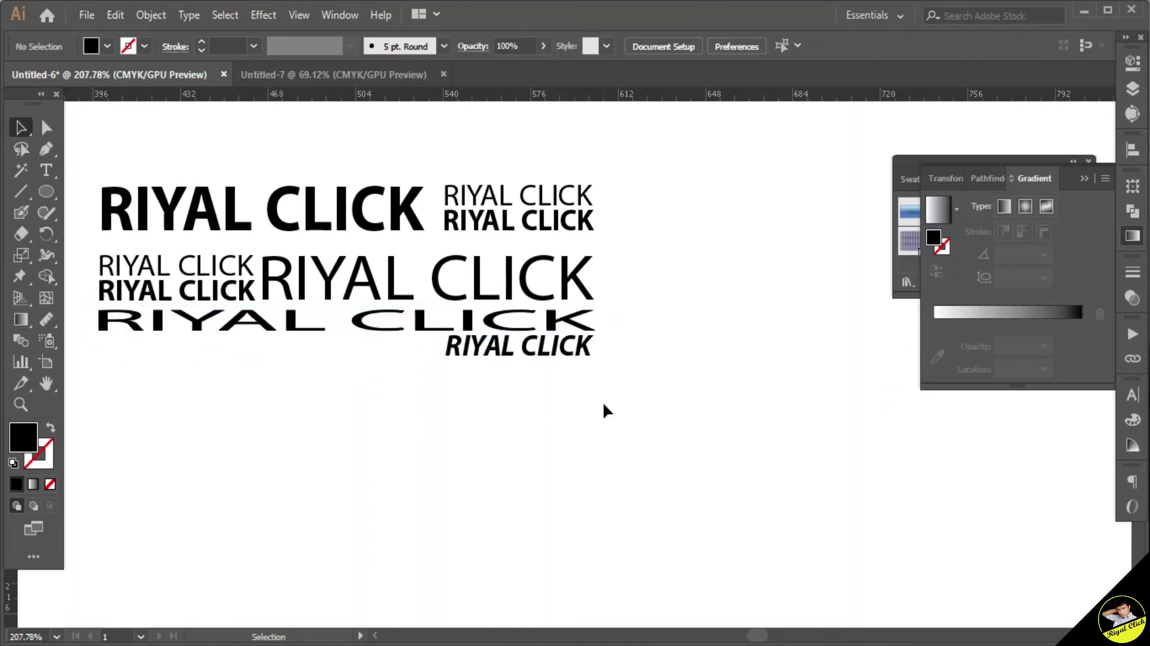
left_click(552, 355)
left_click(485, 440)
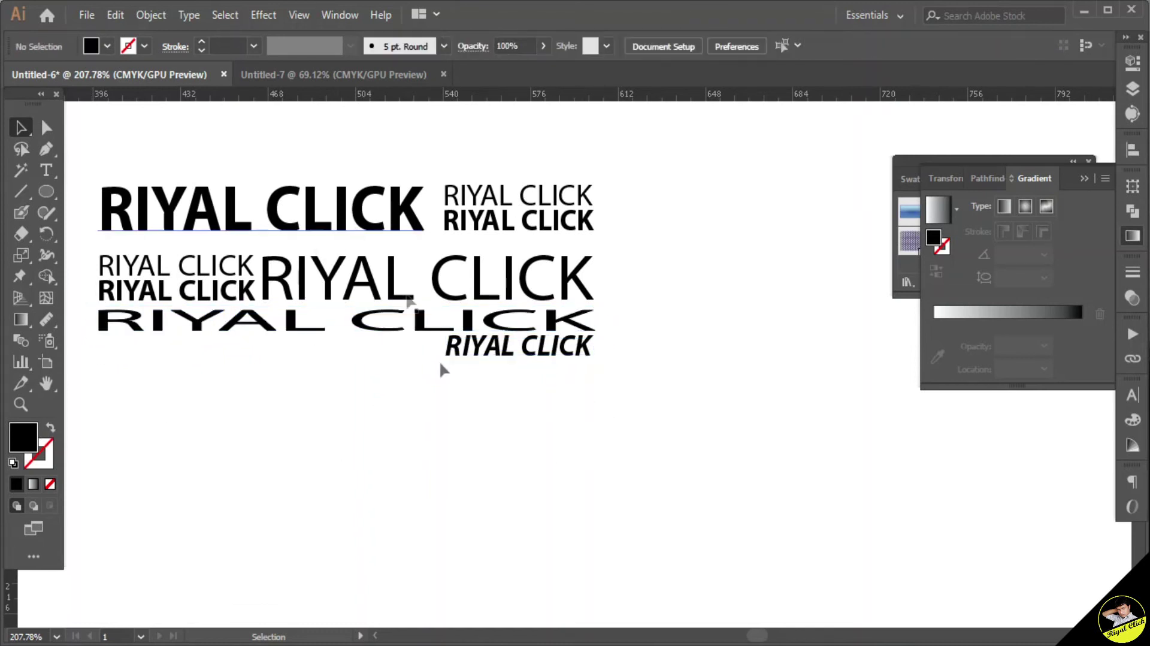
Complete the last row with two more Bold Italic copies, set the middle one to Regular and widen it to fill the gap
left_click_drag(520, 357, 172, 386)
left_click_drag(478, 342, 308, 380)
left_click(739, 46)
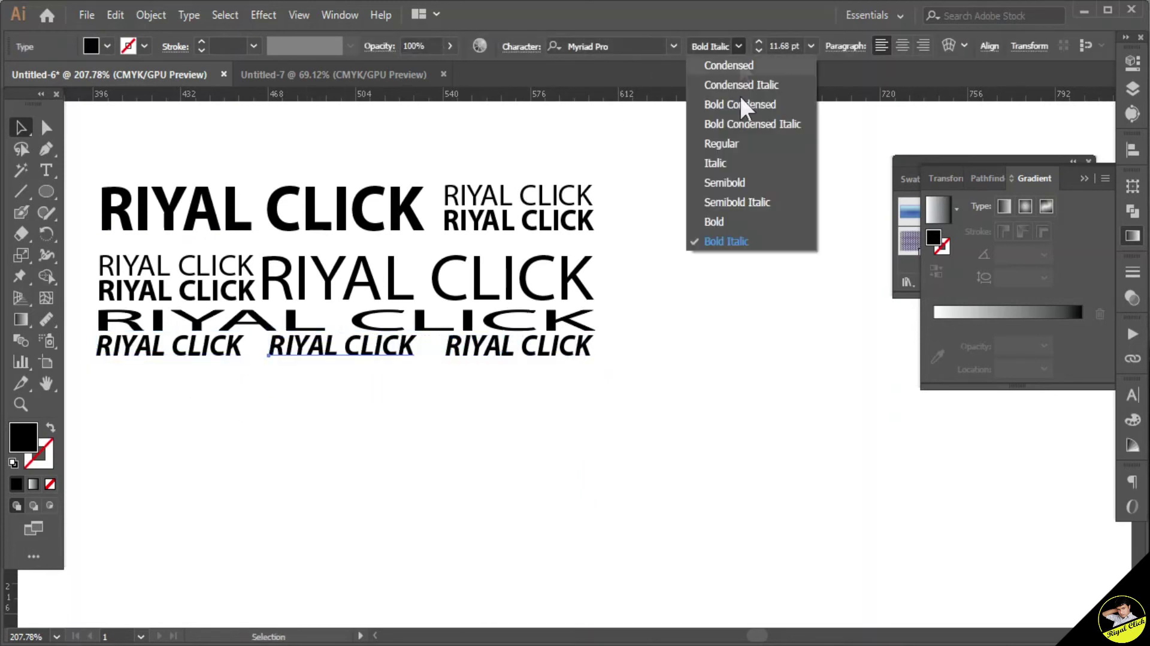
left_click(741, 142)
left_click_drag(409, 347, 430, 347)
key("Right")
key("Right")
key("Right")
Nudge all rows below the large bold text upward to close the gap under the first row
left_click(538, 428)
left_click_drag(710, 386, 114, 273)
key("Up")
key("Up")
key("Up")
key("Up")
key("Up")
key("Up")
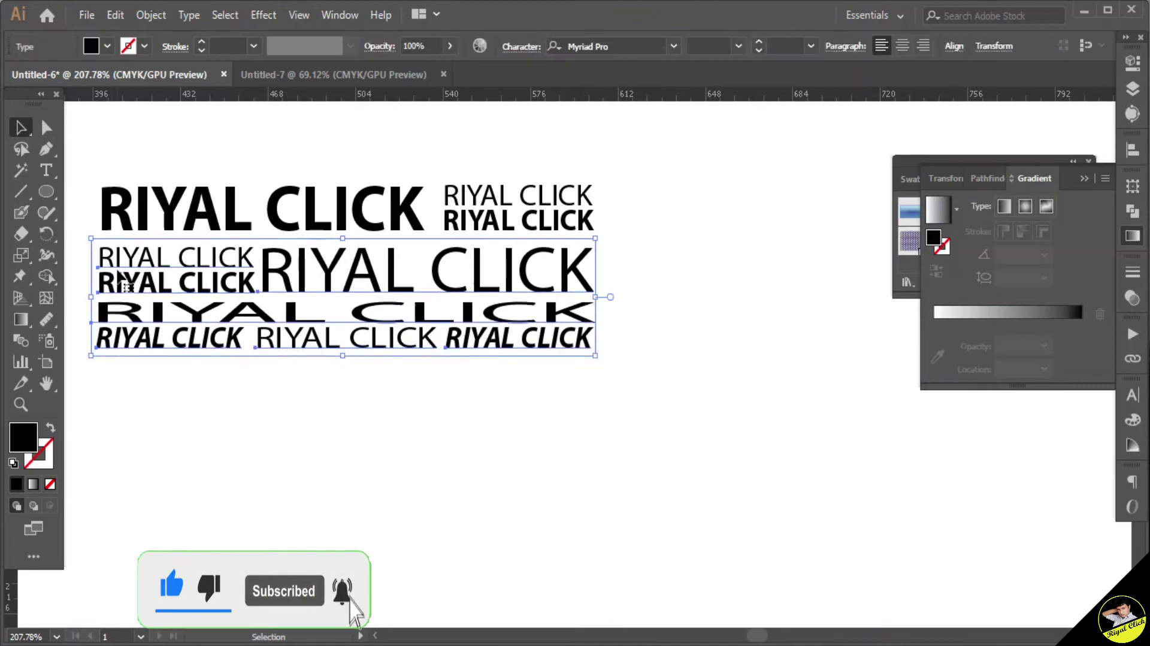
left_click(727, 268)
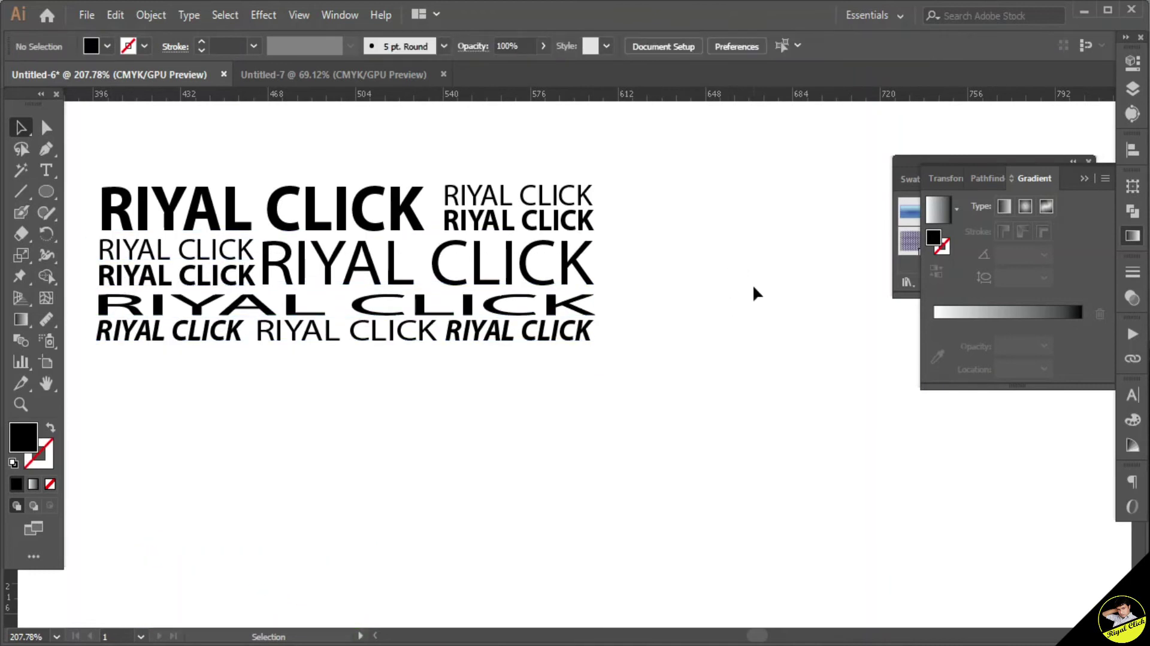
Copy the small Regular text below the last row and scale the copy down to 6.31 pt
left_click(497, 226)
left_click(505, 195)
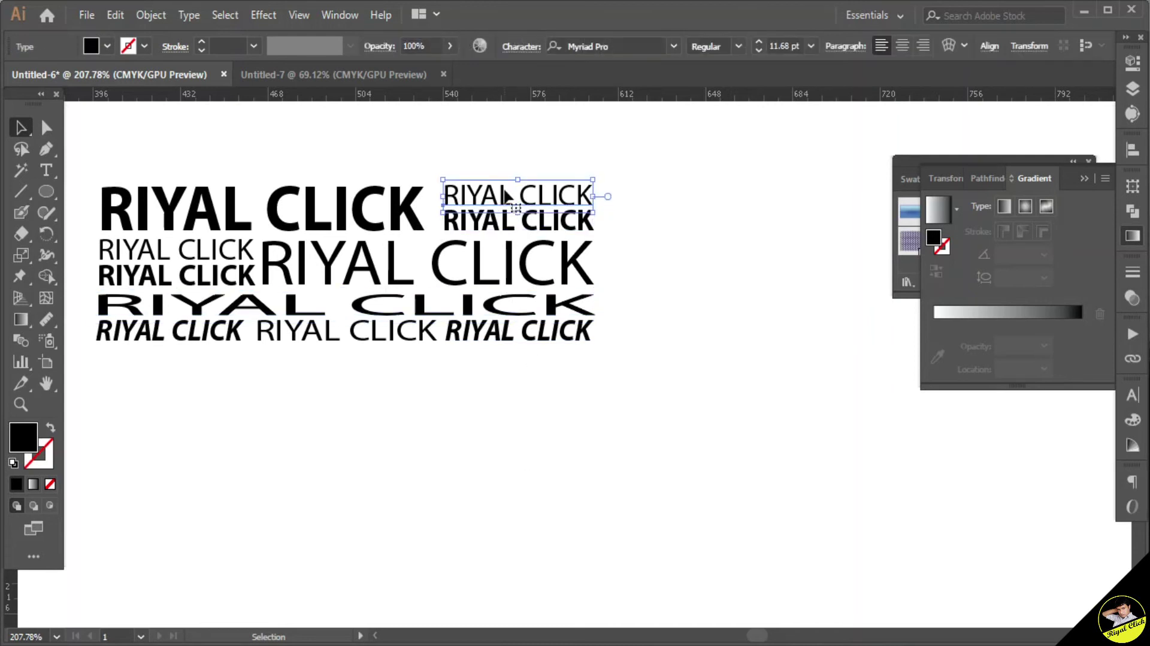
left_click_drag(505, 195, 525, 364)
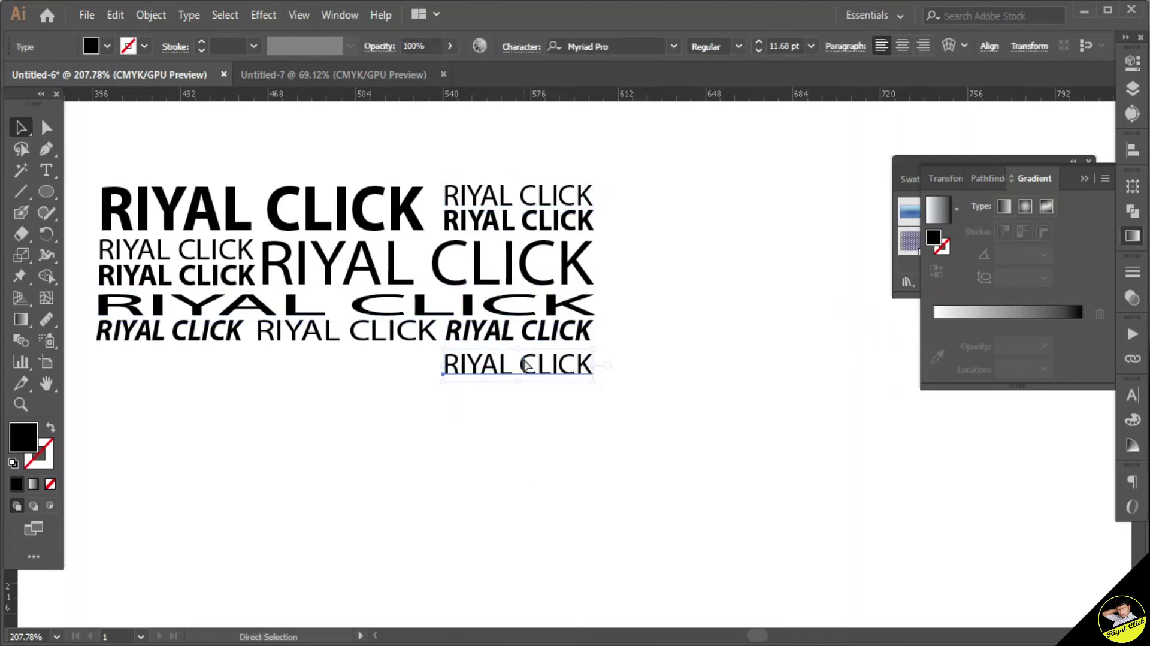
left_click_drag(592, 381, 502, 358)
left_click(686, 366)
Repeat the tiny text into a row of six copies and scale the row to the block's width
key("ctrl+d")
key("ctrl+d")
key("ctrl+d")
key("ctrl+d")
key("ctrl+d")
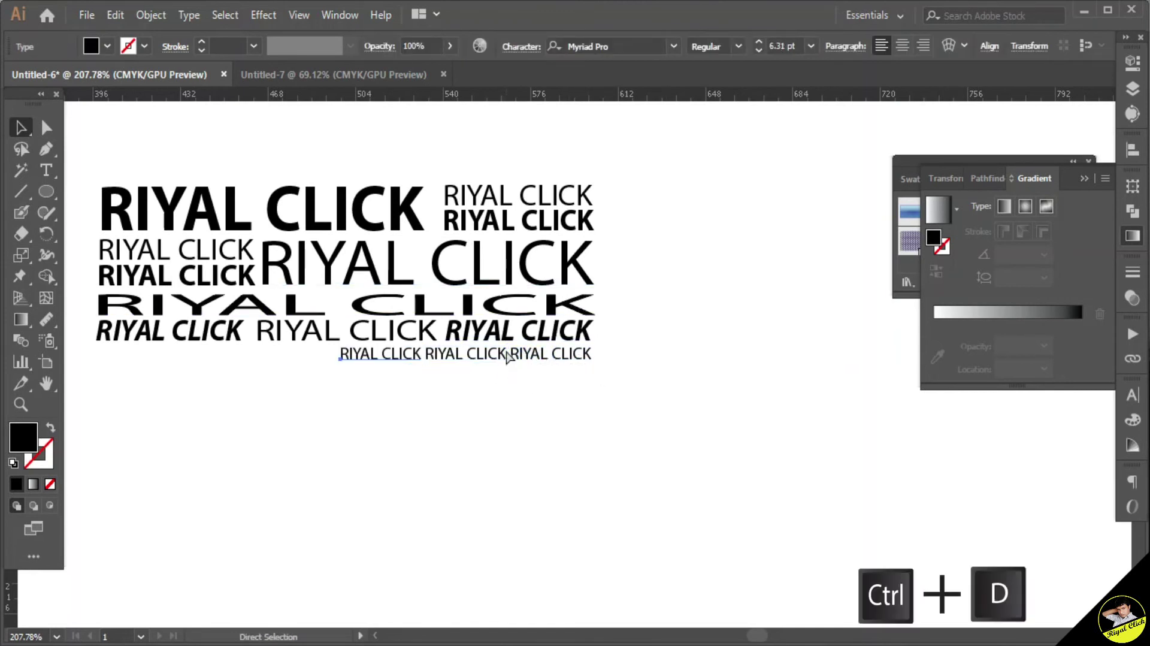
left_click_drag(672, 383, 346, 394)
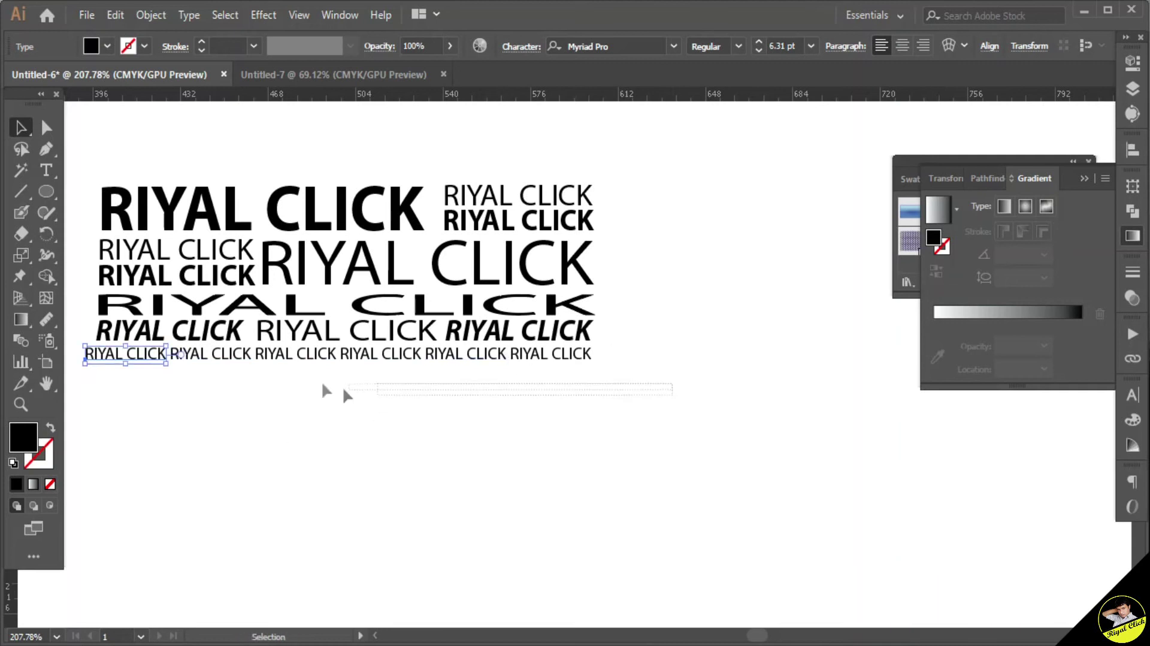
left_click_drag(137, 358, 97, 354)
left_click(239, 419)
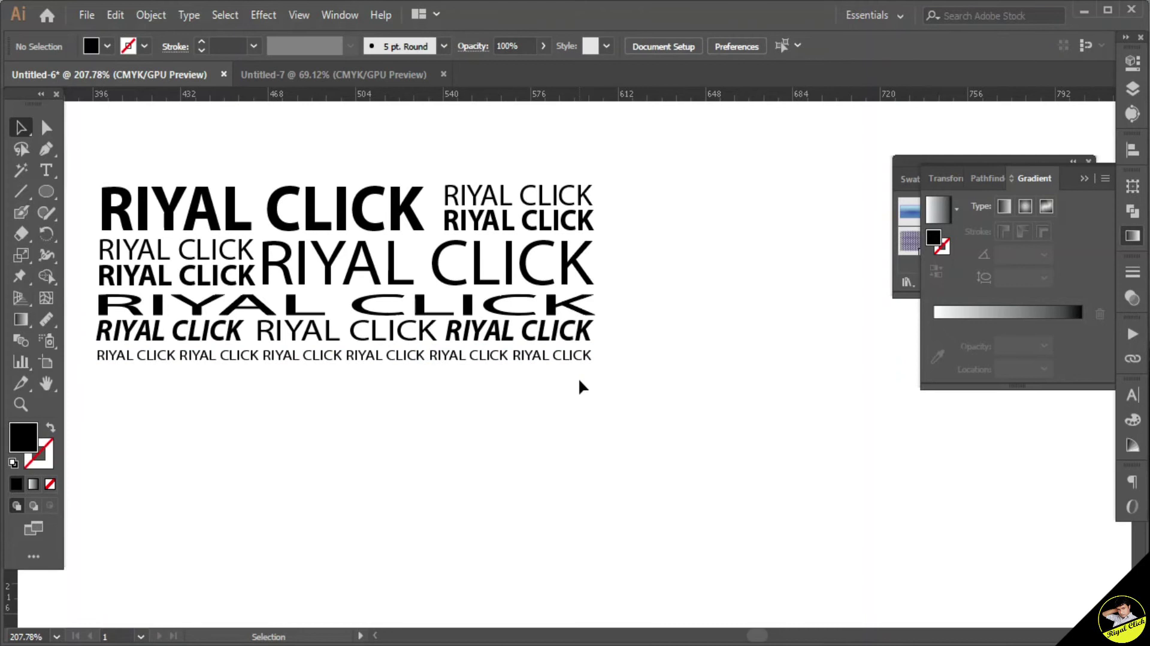
Copy the whole text block directly below itself and repeat the copy to make a stack of four blocks
left_click_drag(683, 373, 152, 395)
key("ctrl+d")
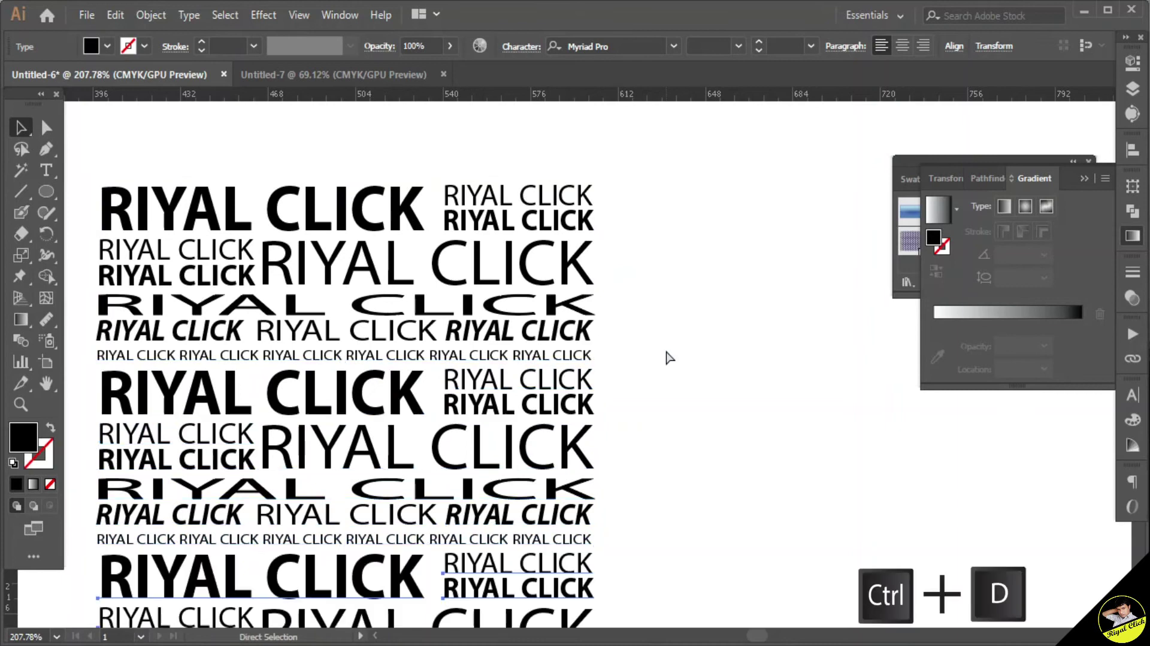
scroll(666, 352, "down", 5)
key("ctrl+d")
scroll(665, 347, "down", 2)
key("ctrl+1")
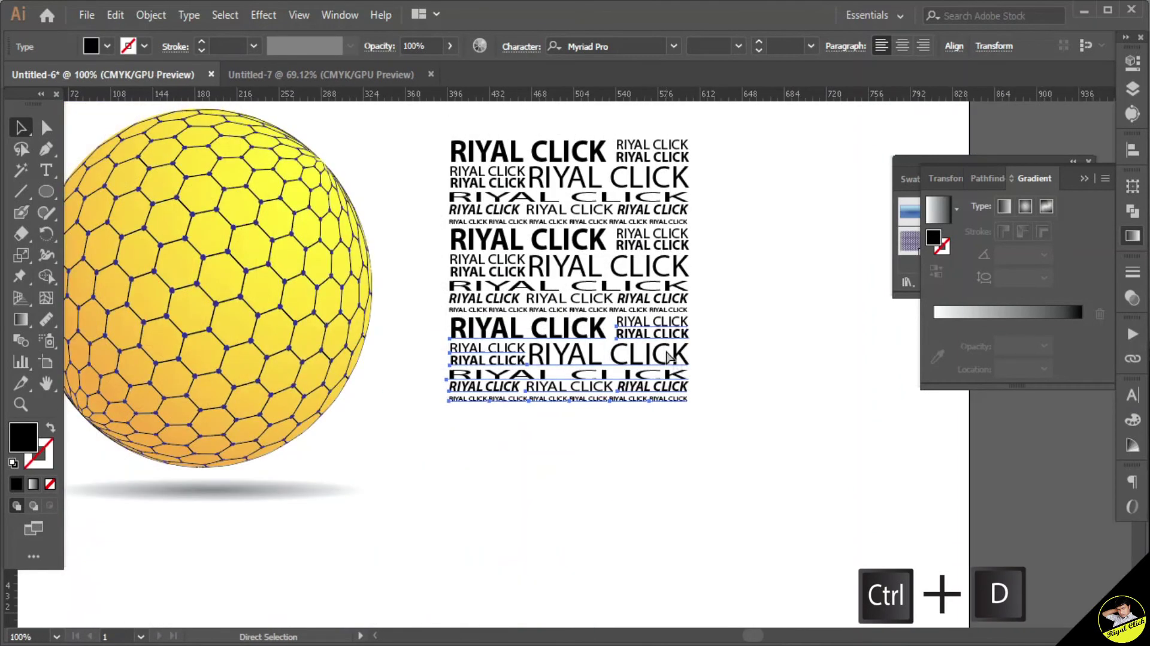
Duplicate the entire stack of text blocks beside the original so both columns touch
left_click_drag(543, 361, 746, 152)
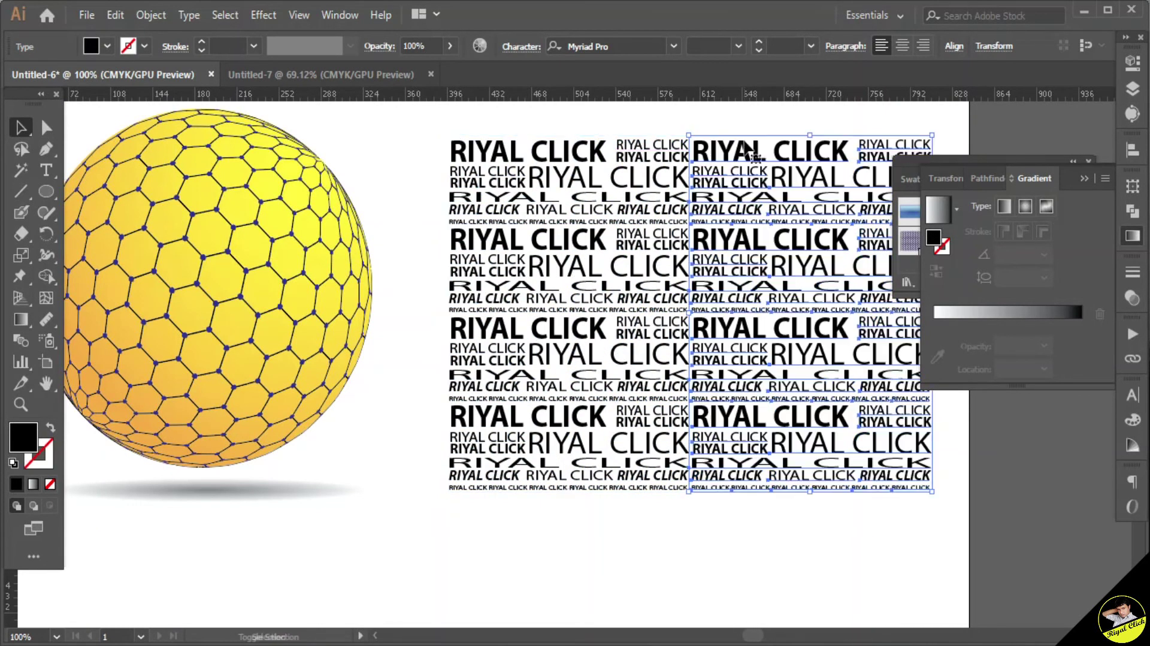
left_click(698, 551)
scroll(816, 529, "right", 4)
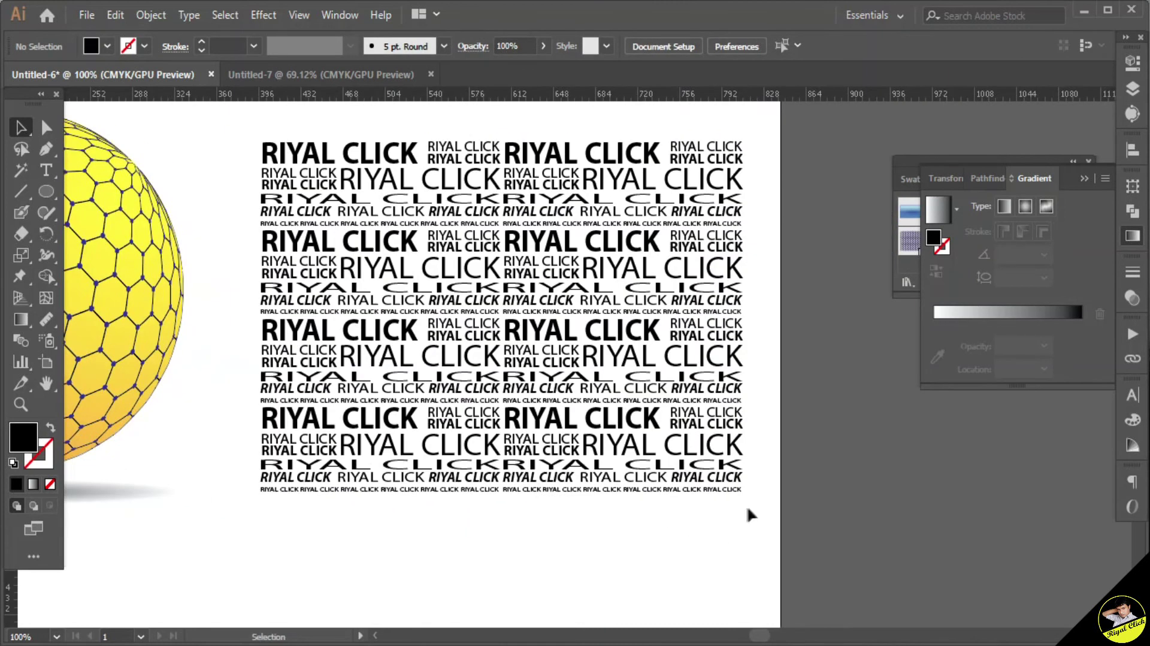
Group all the text blocks and expand them with Object and Fill enabled
left_click_drag(746, 505, 254, 133)
left_click(150, 14)
left_click(198, 72)
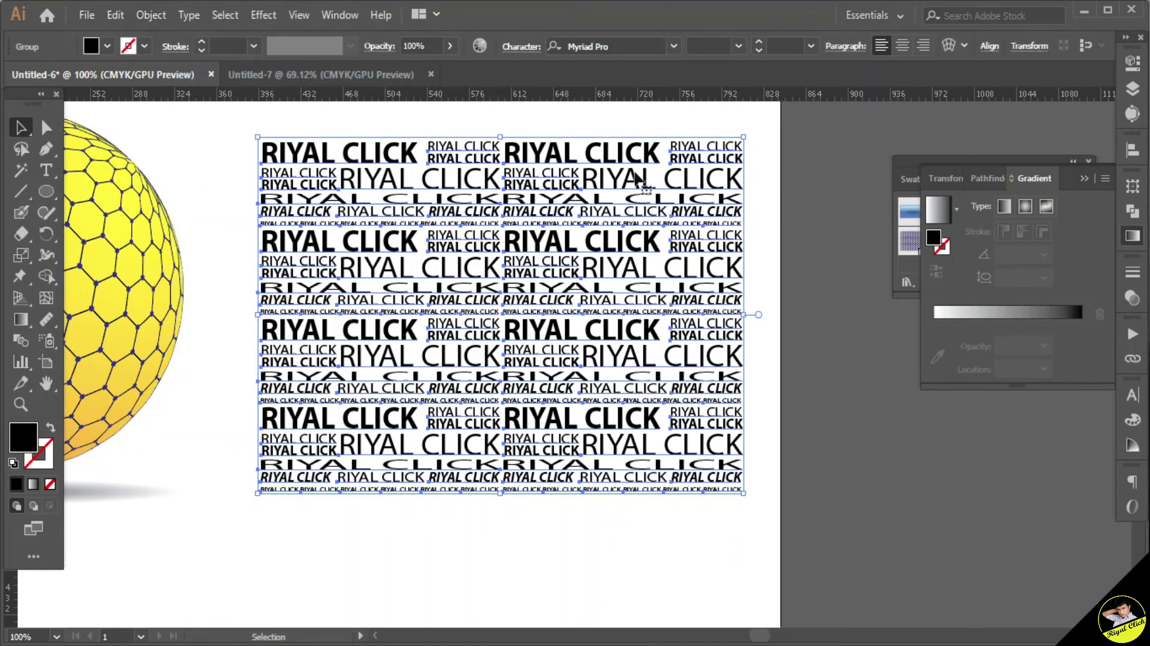
left_click(151, 14)
left_click(222, 195)
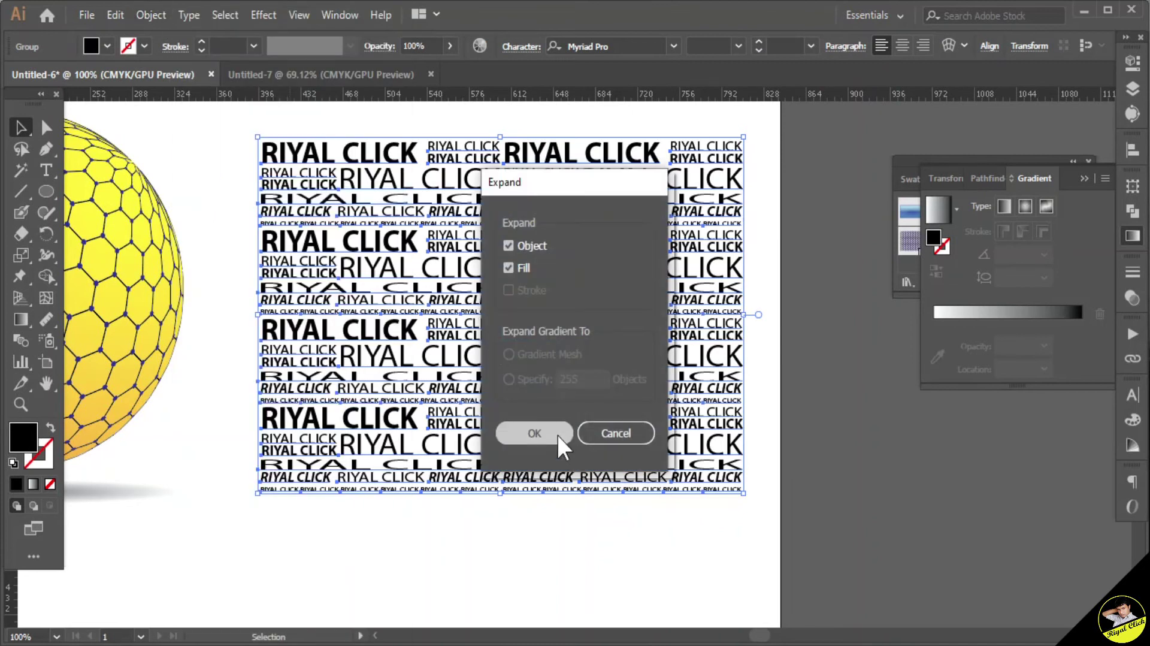
left_click(556, 432)
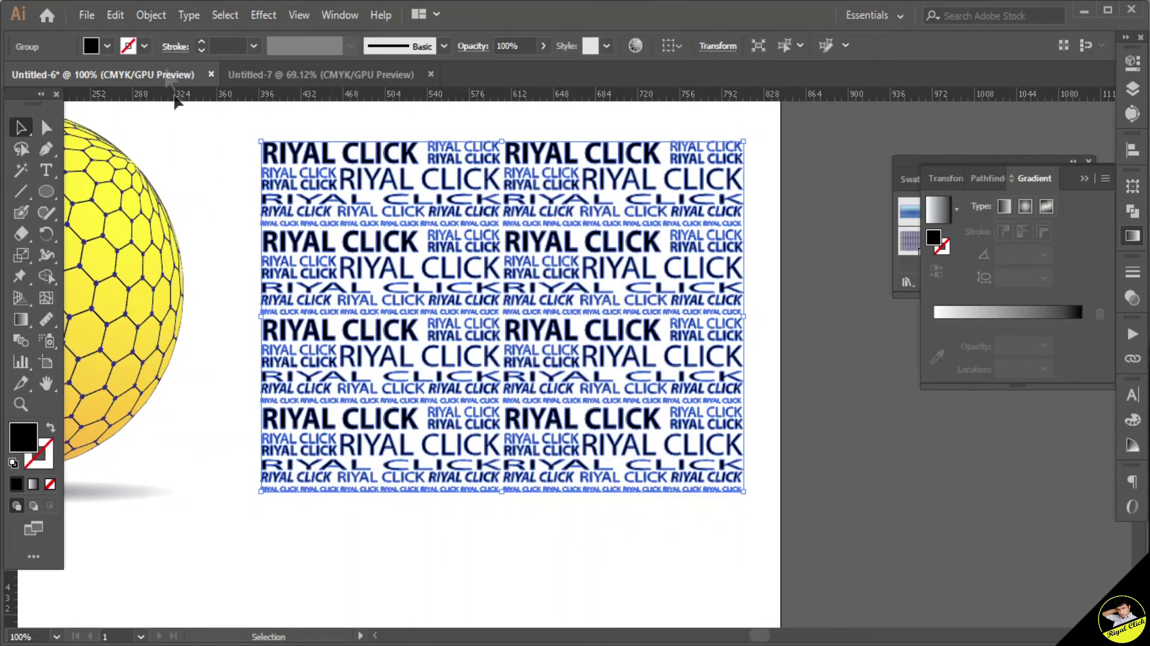
Save the expanded text artwork as a Graphic symbol named "Riyal Click" and delete the instance from the artboard
left_click(914, 159)
left_click_drag(567, 298, 951, 235)
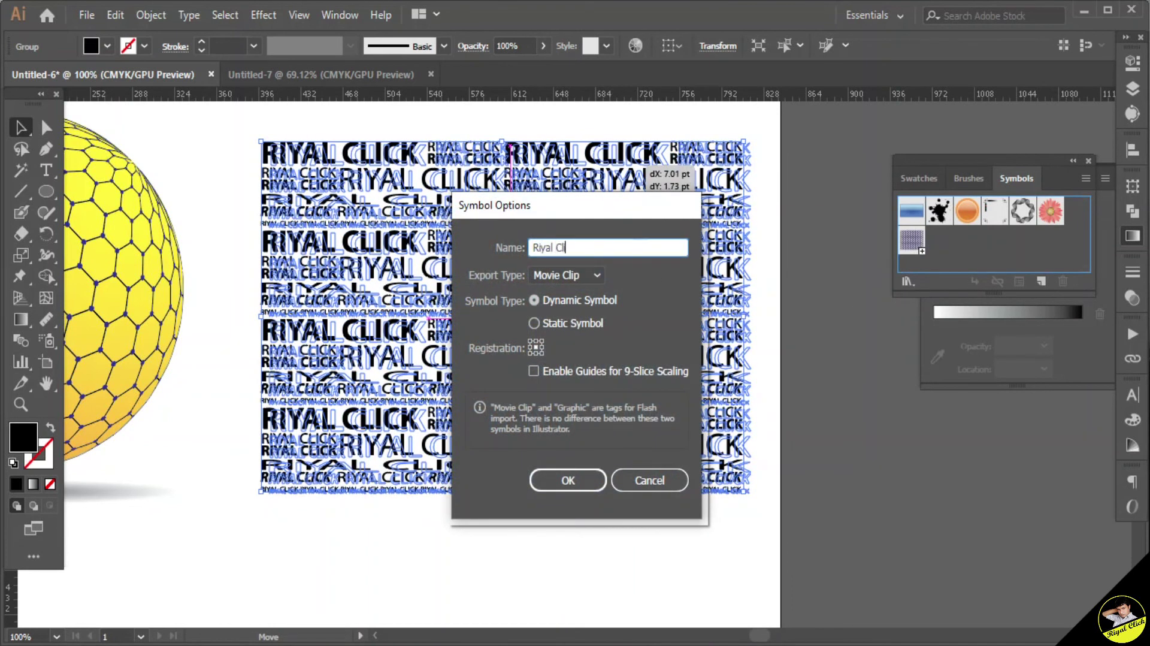
left_click(598, 275)
left_click(563, 315)
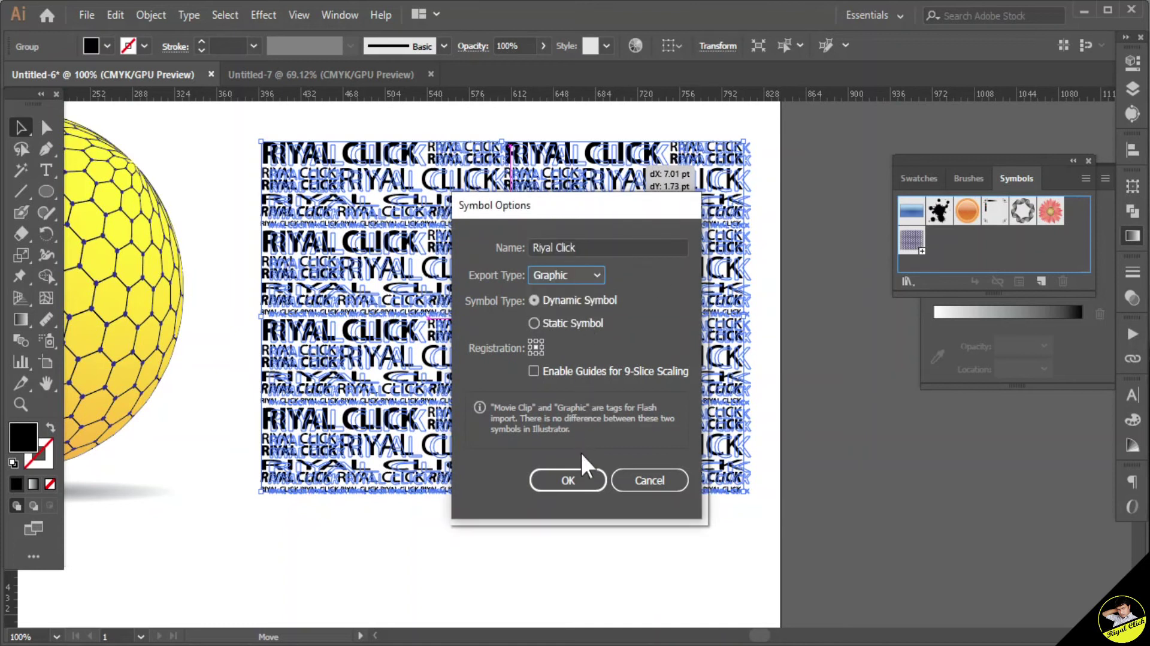
left_click(567, 477)
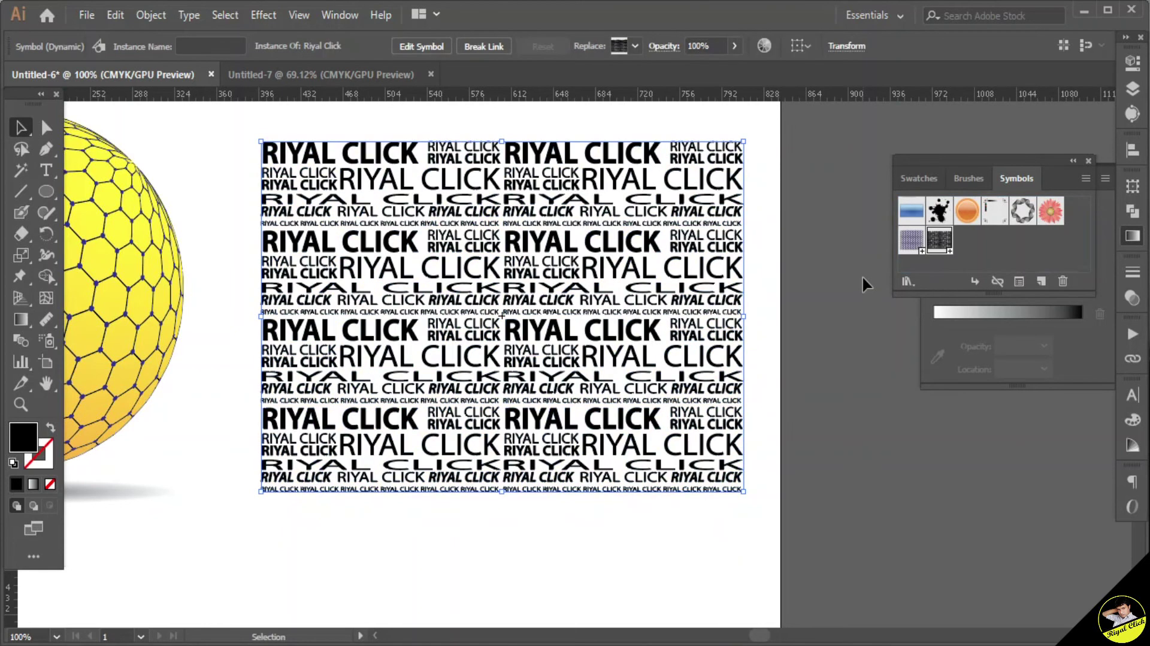
key("Delete")
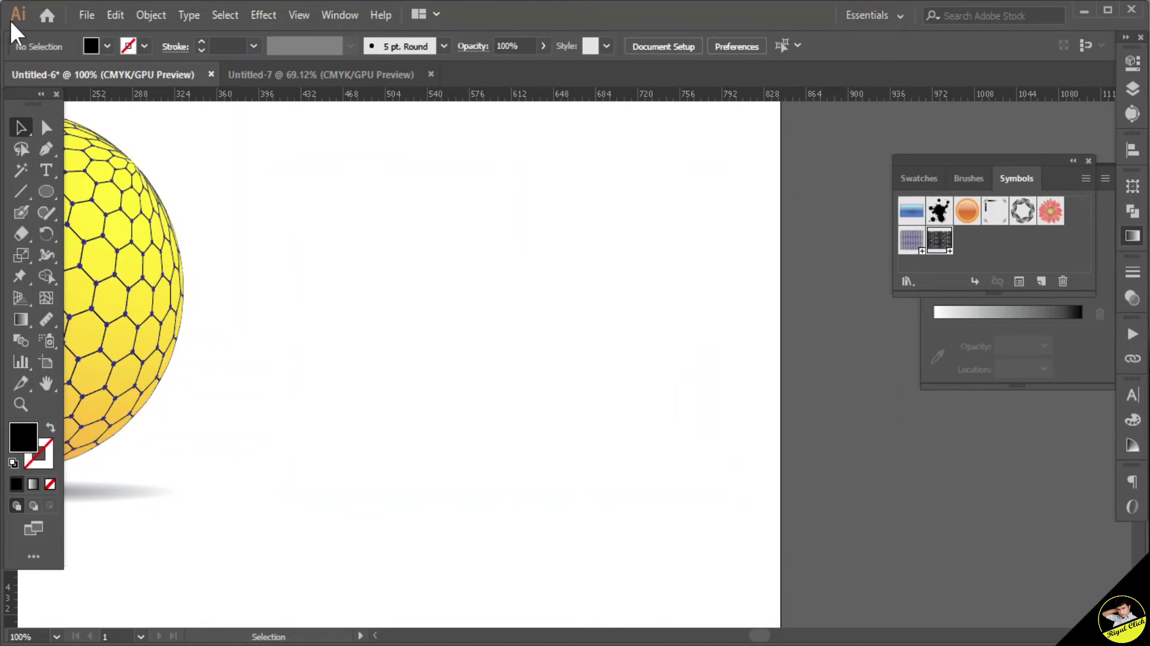
Draw a black circle on the empty artboard area and delete its right anchor point to leave a half circle
left_click(46, 191)
left_click_drag(431, 170, 639, 336)
left_click(46, 127)
key("Delete")
left_click(574, 275)
left_click(515, 273)
Apply a 3D Revolve to the half circle with all three rotation angles at 0°, preview on, revolving from the Right Edge
left_click(259, 12)
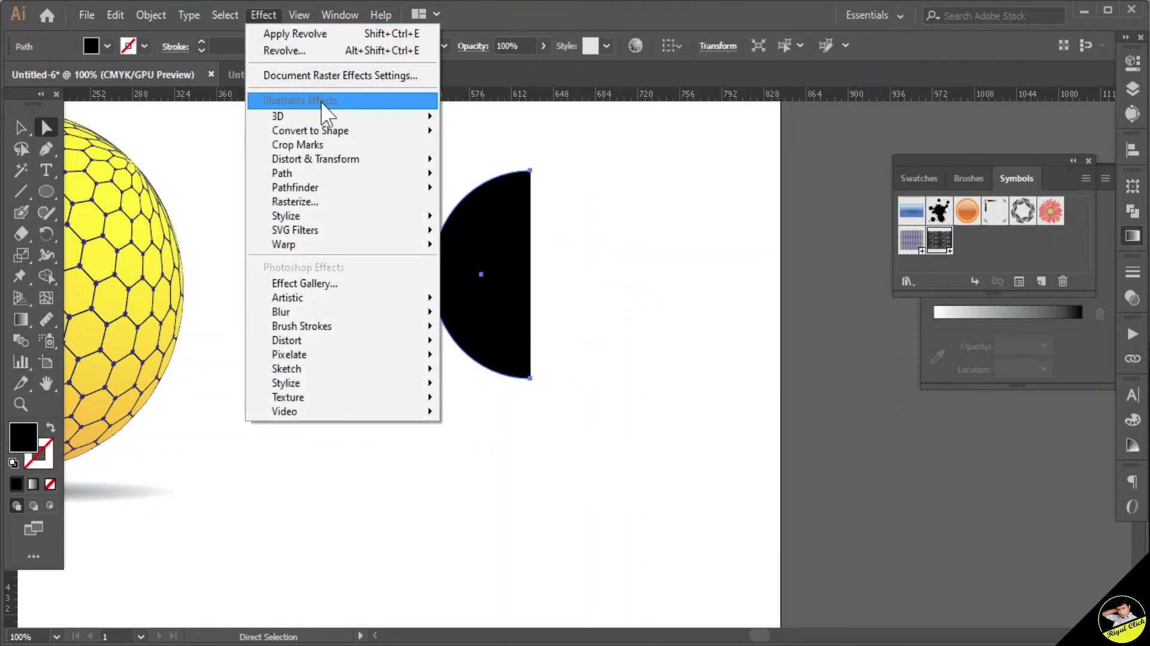
mouse_move(351, 116)
left_click(502, 139)
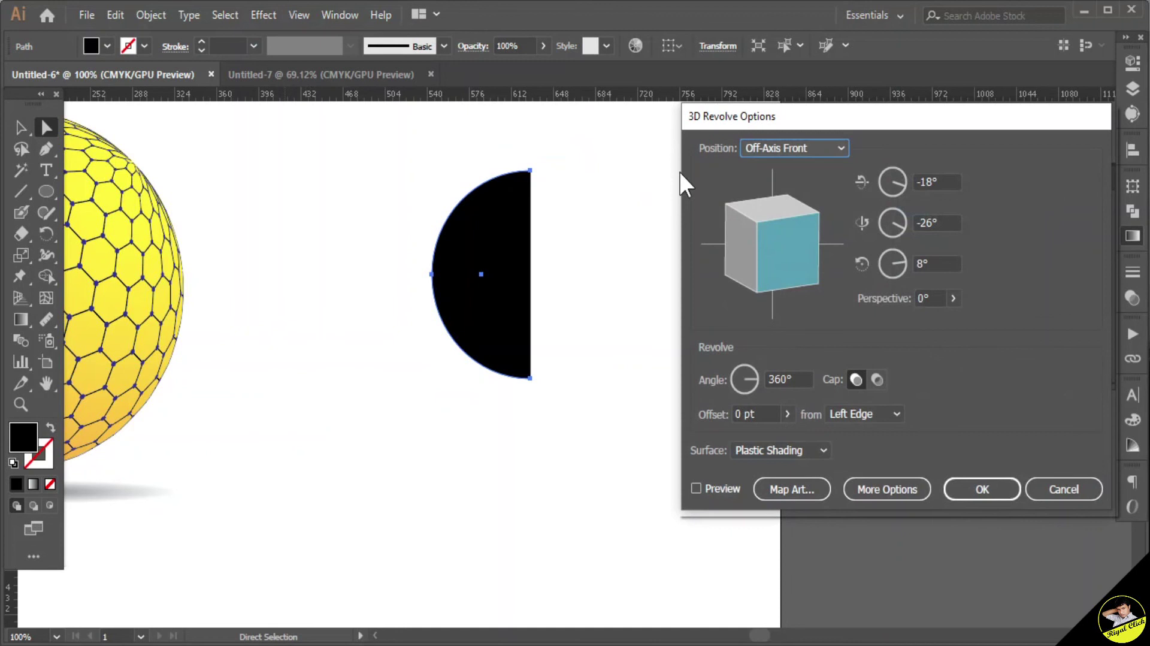
double_click(933, 181)
type("0")
left_click(948, 222)
type("0")
key("Tab")
type("0")
key("Tab")
left_click(725, 487)
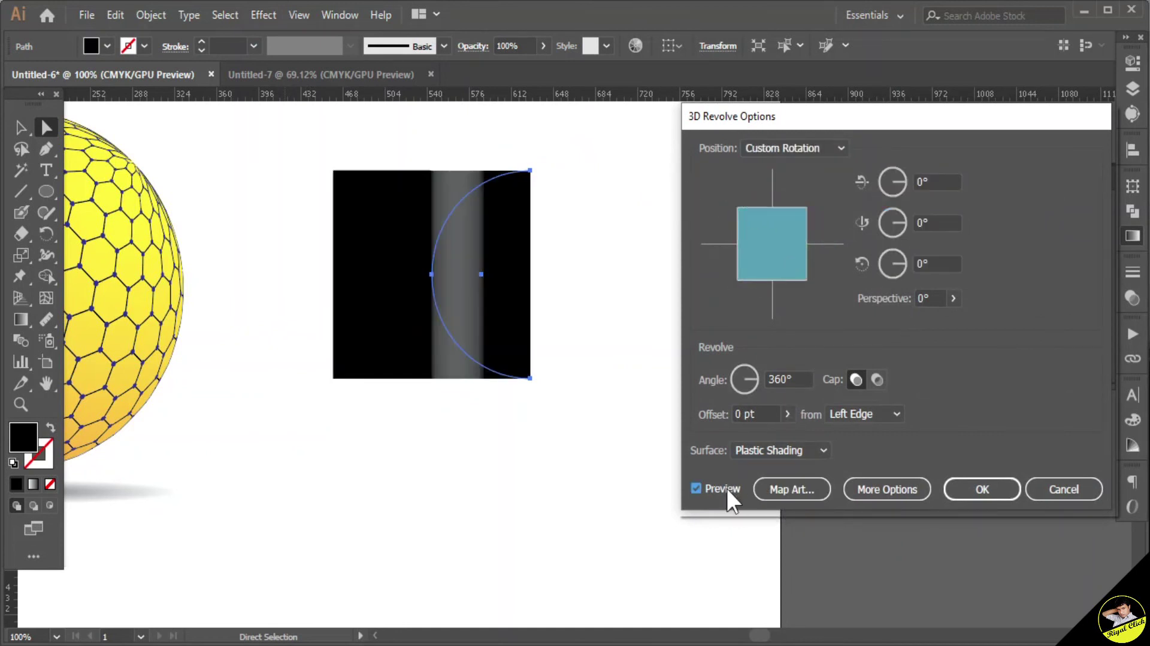
left_click(880, 414)
left_click(882, 451)
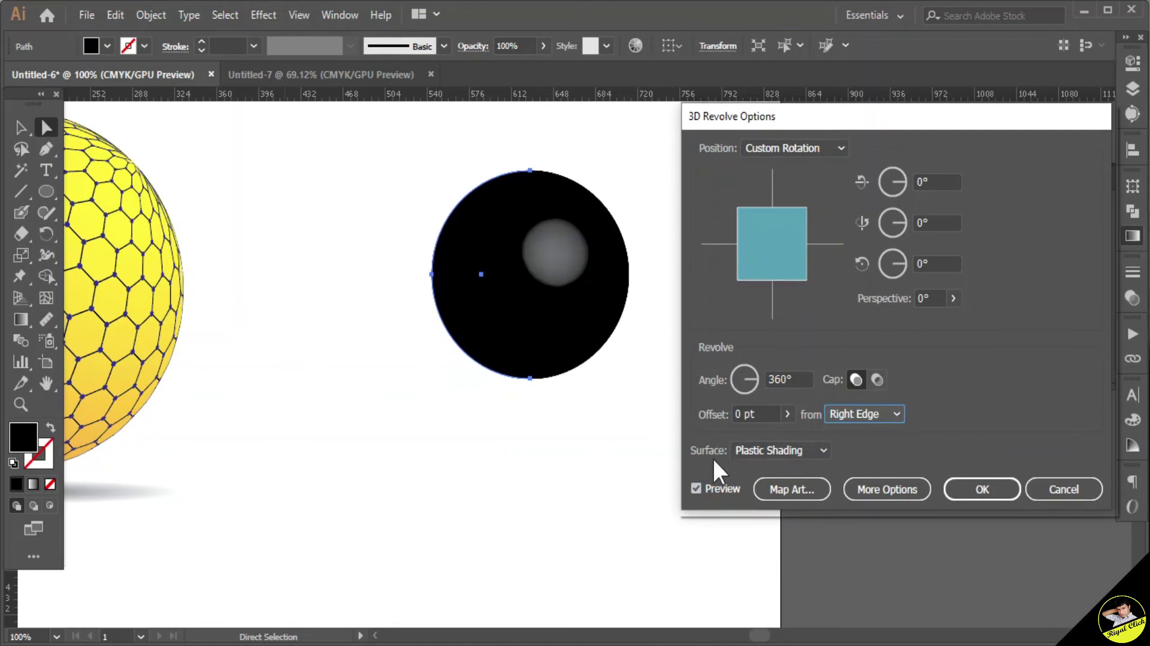
Map the Riyal Click symbol onto the sphere's surface and make the geometry invisible
left_click(791, 489)
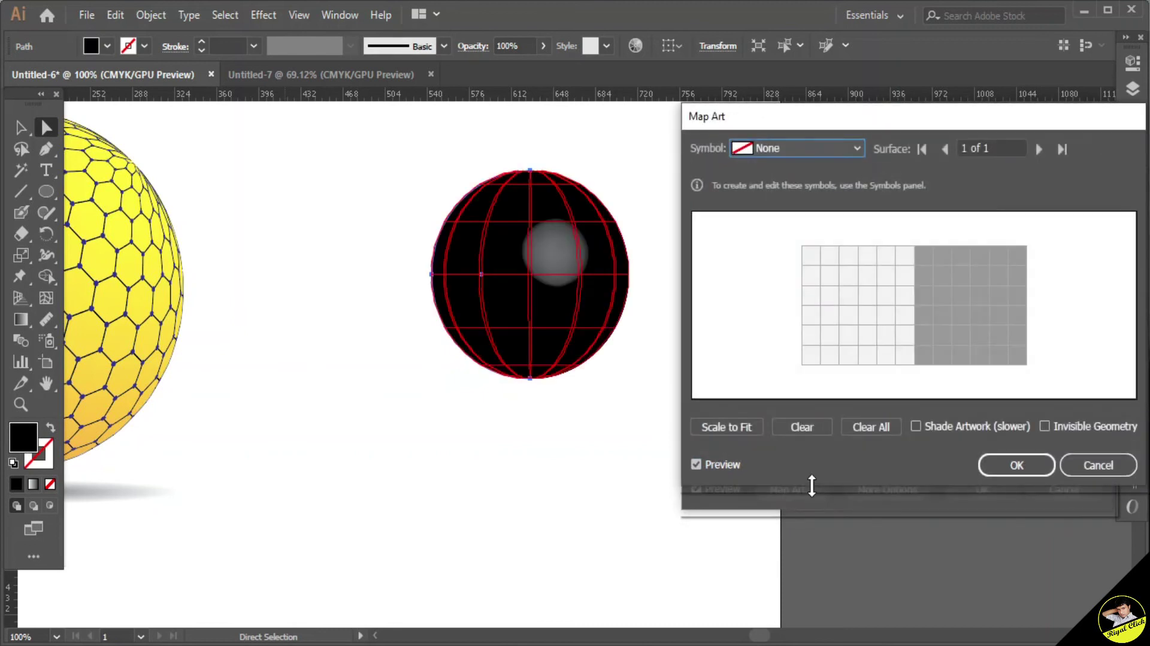
left_click(855, 145)
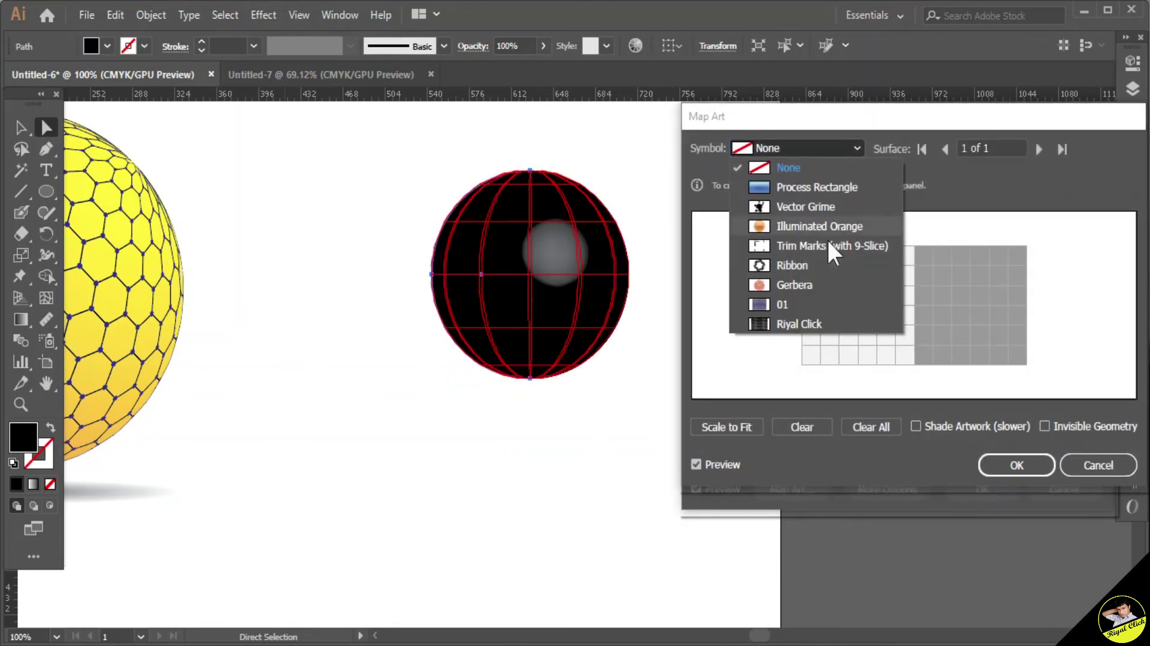
left_click(802, 324)
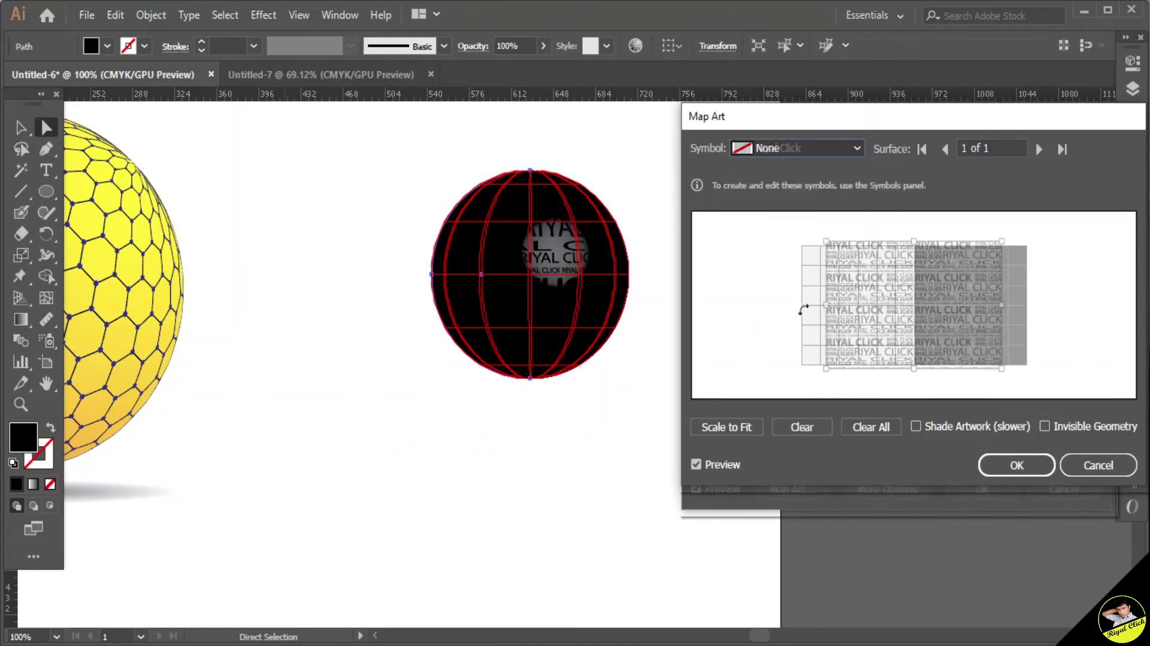
left_click(1048, 427)
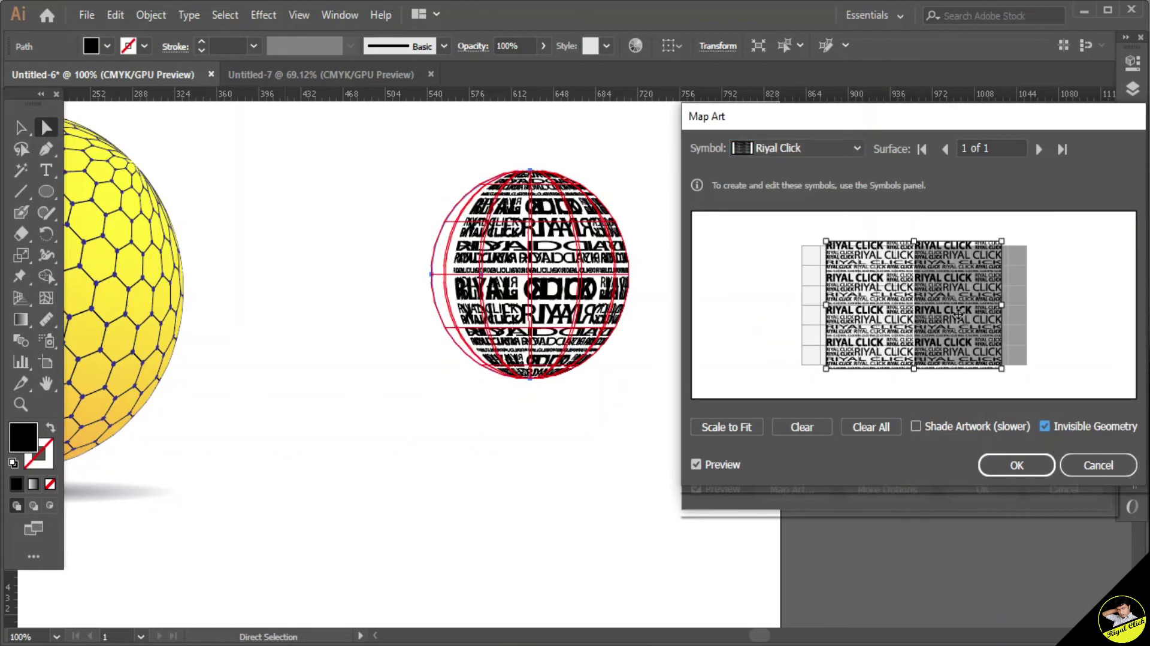
Move and resize the mapped symbol to fill the visible light half of the surface grid, then accept the map art and revolve
left_click_drag(889, 311, 871, 320)
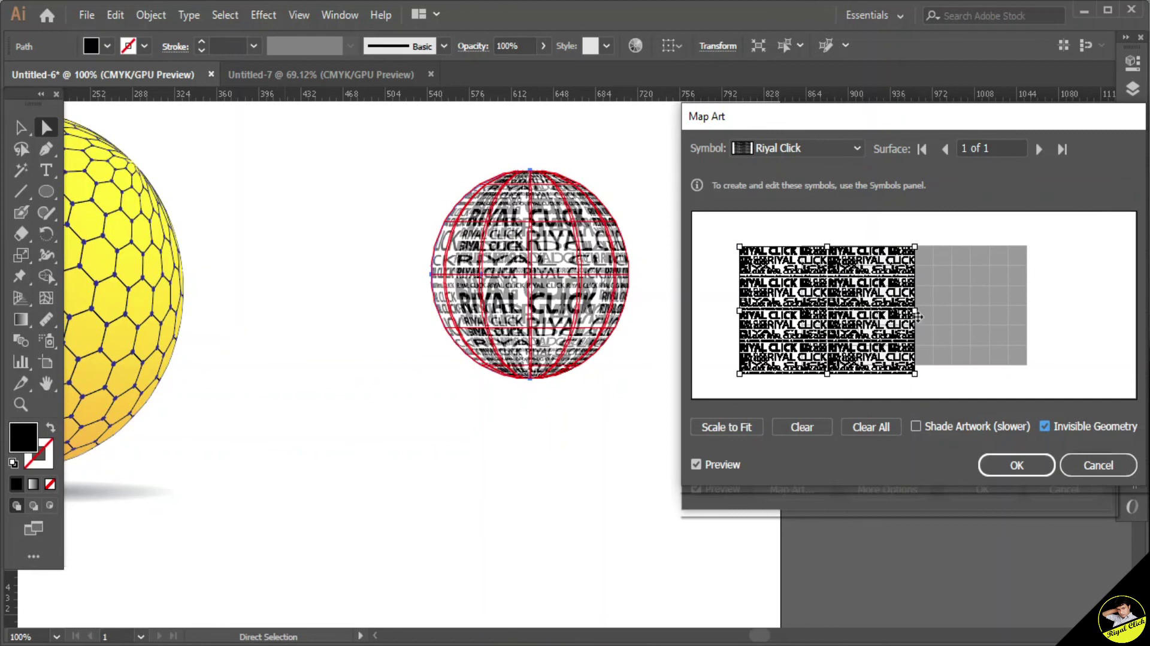
left_click_drag(739, 310, 801, 320)
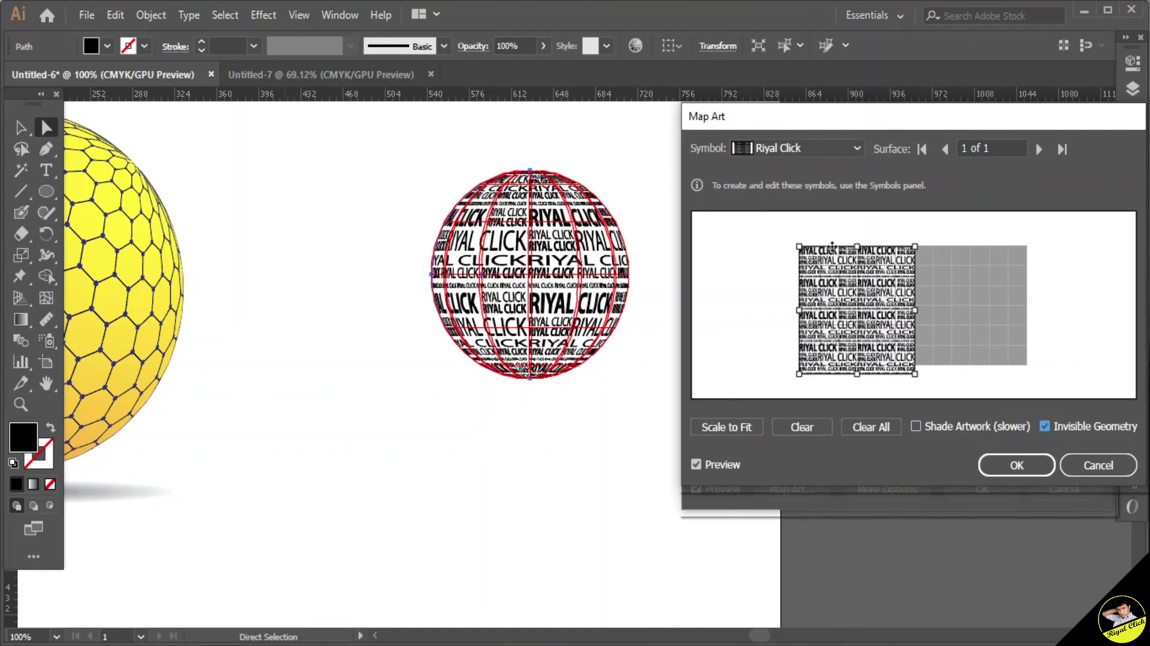
left_click_drag(864, 372, 857, 368)
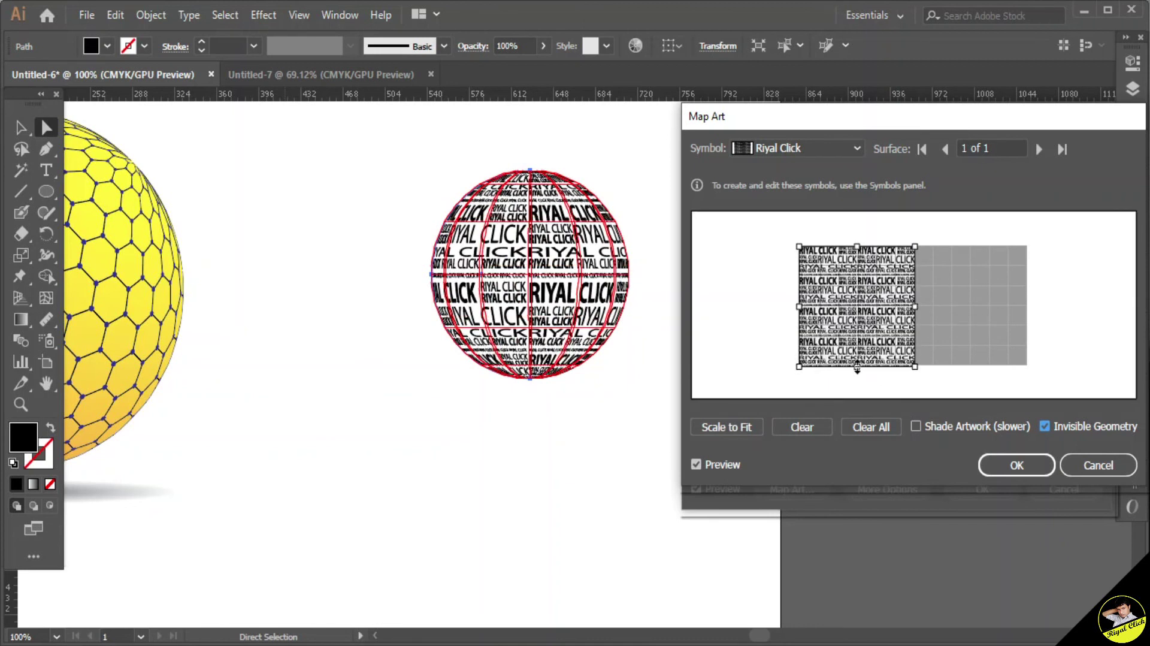
left_click(1028, 464)
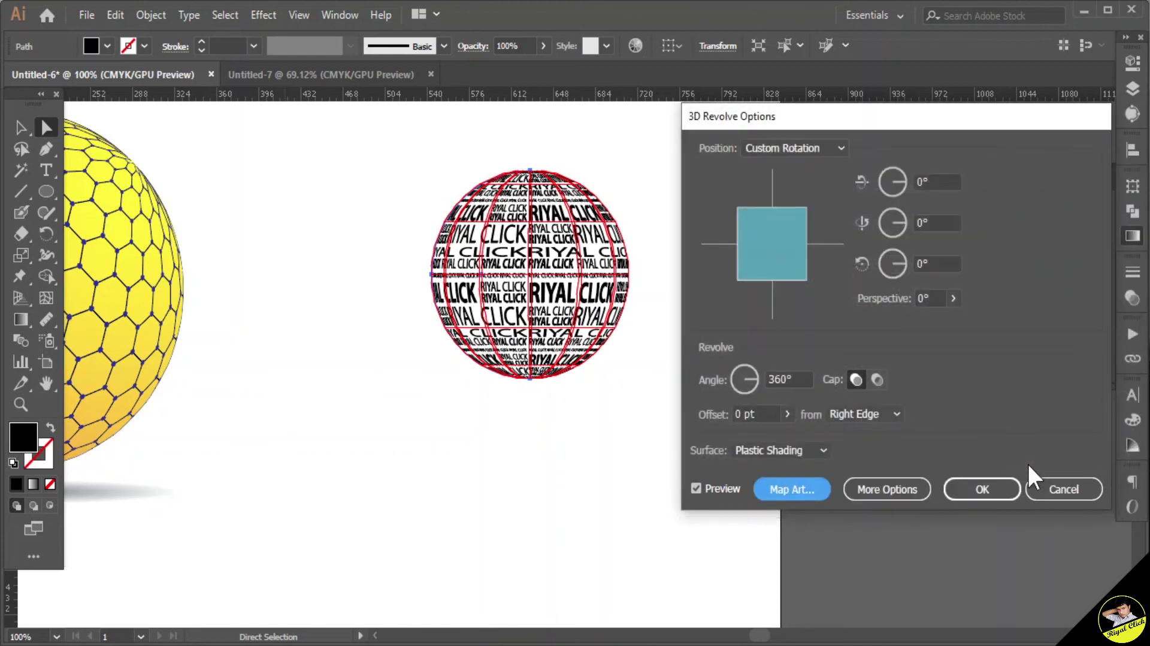
left_click(995, 494)
Expand the appearance of the typography sphere and expand the resulting group
left_click_drag(715, 172, 436, 442)
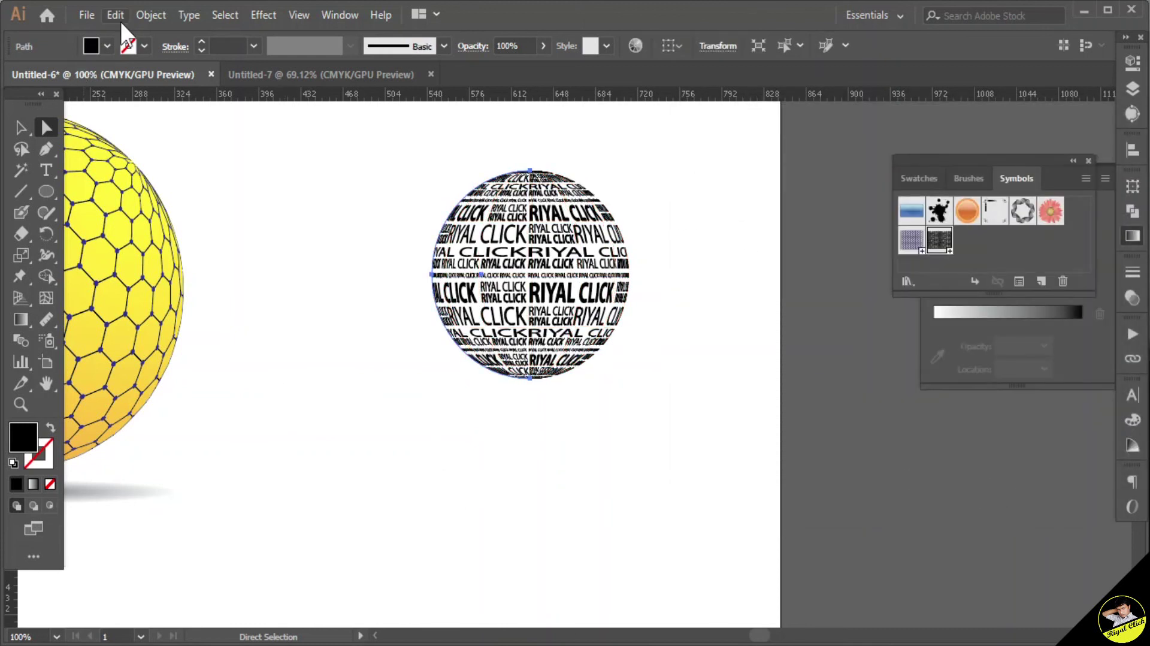
left_click(151, 14)
left_click(228, 216)
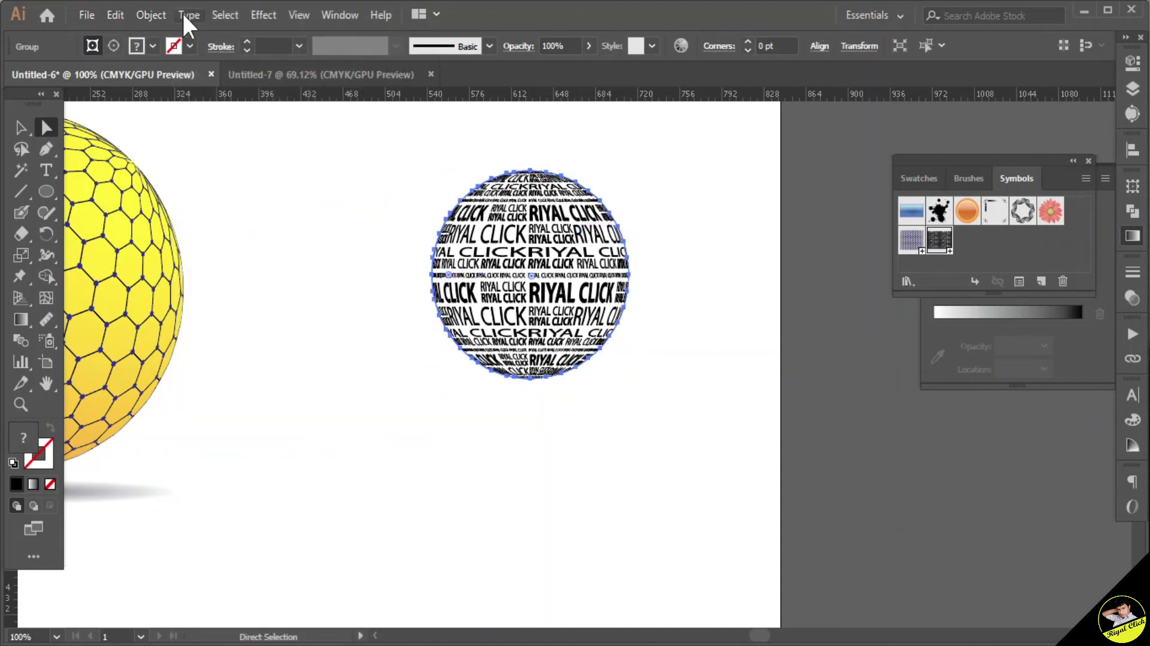
left_click(151, 14)
left_click(209, 197)
Isolate the sphere's clip group, recolor its lettering blue, and exit isolation
key("v")
double_click(514, 300)
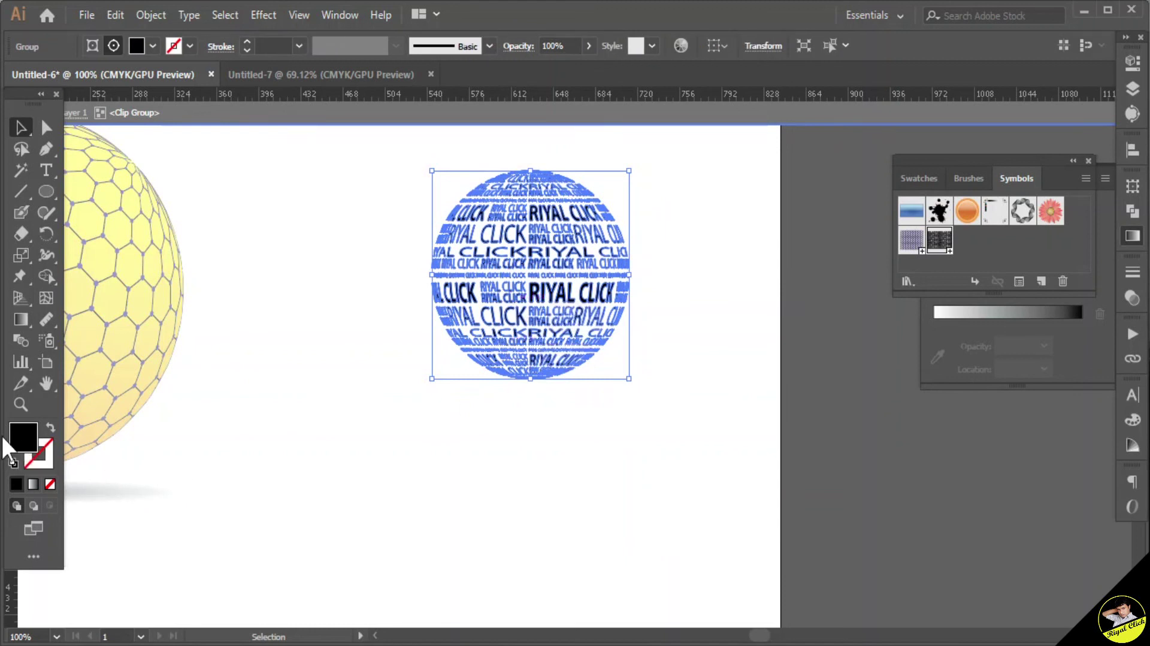
double_click(21, 436)
left_click_drag(426, 245, 432, 297)
left_click(388, 226)
left_click(566, 230)
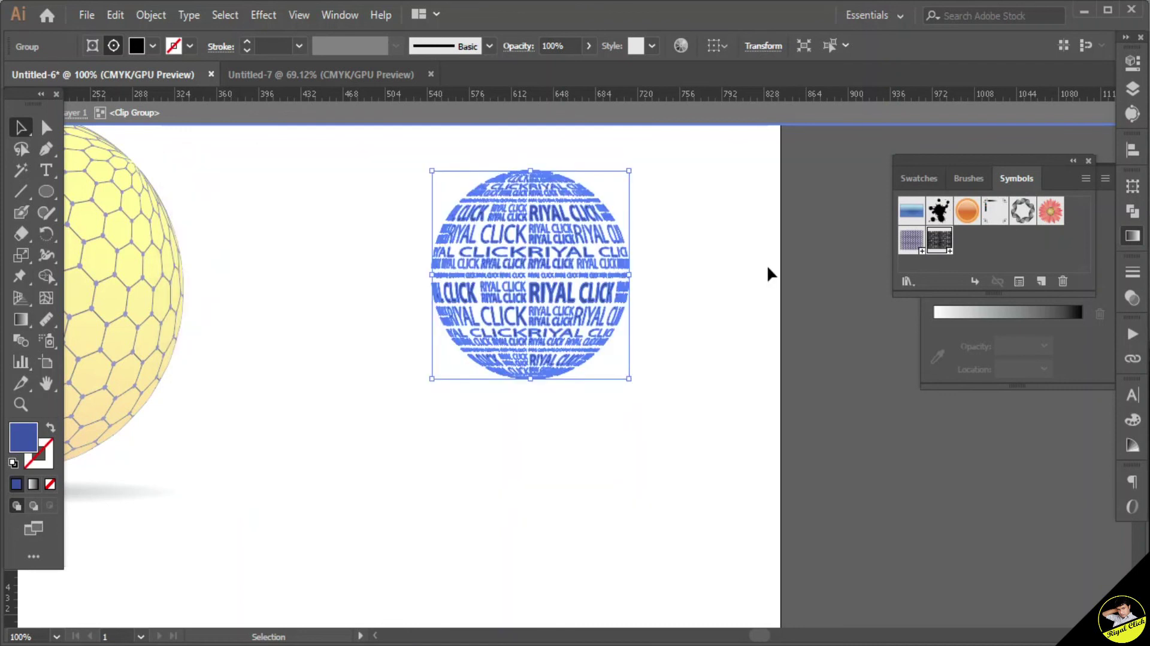
left_click(767, 264)
double_click(767, 265)
Rotate the typography sphere clockwise so its lettering slopes down to the right
left_click_drag(684, 171, 498, 387)
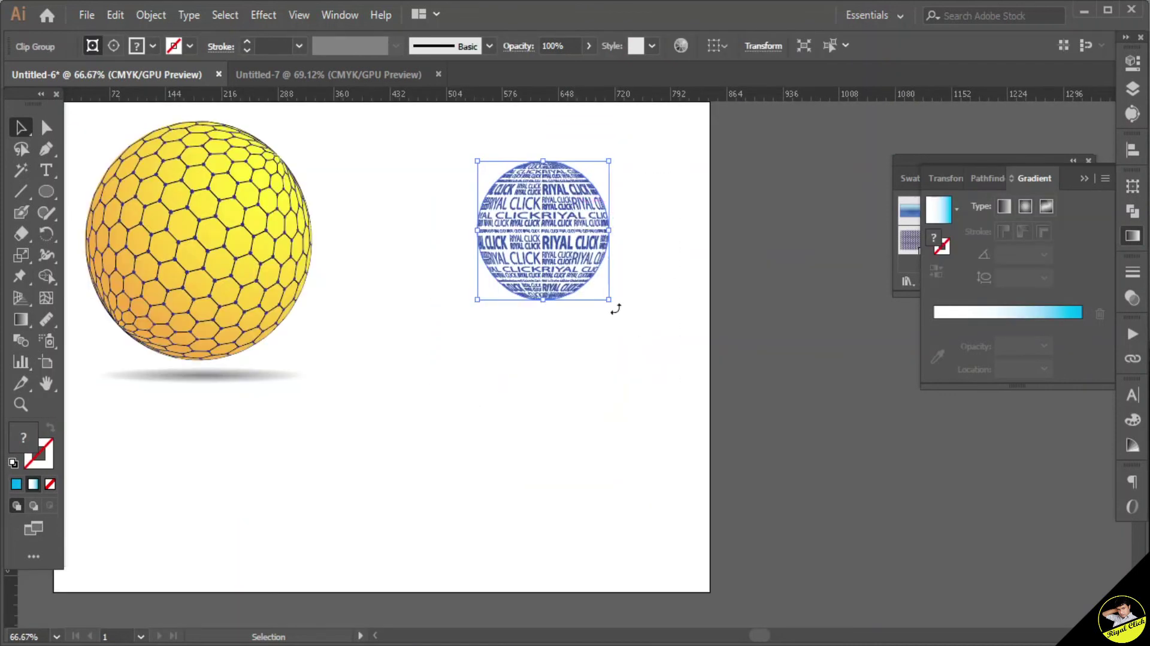
left_click_drag(615, 308, 587, 350)
left_click(636, 303)
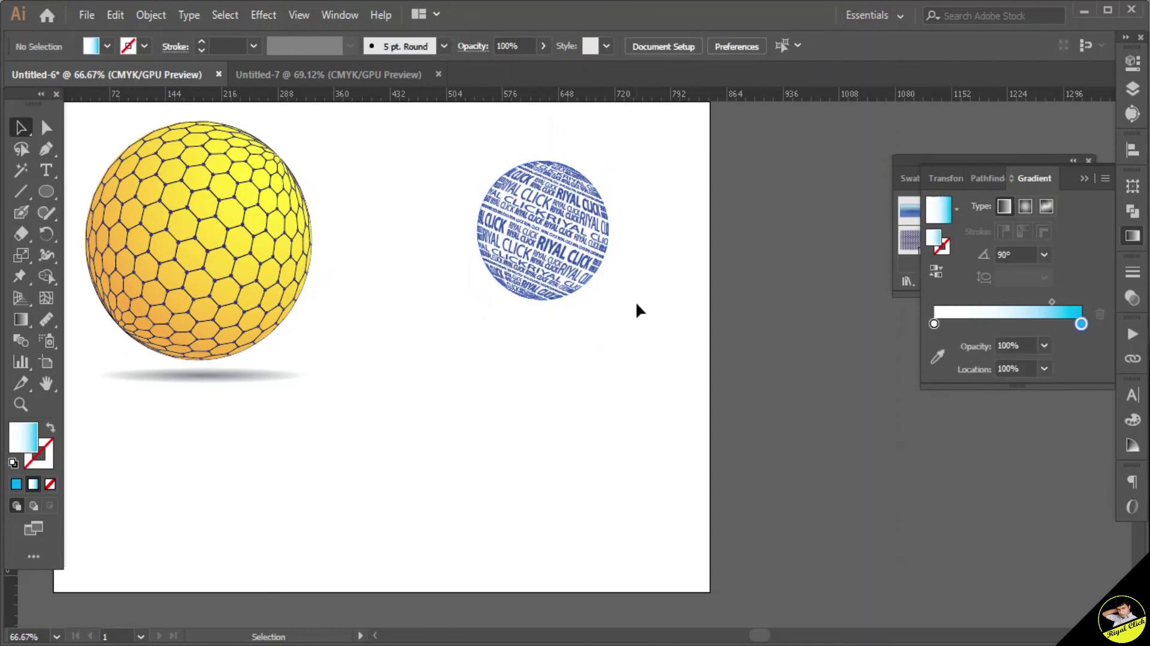
Duplicate the honeycomb sphere's shadow ellipse beneath the typography sphere and narrow the copy to suit it
double_click(241, 375)
left_click_drag(235, 380, 583, 334)
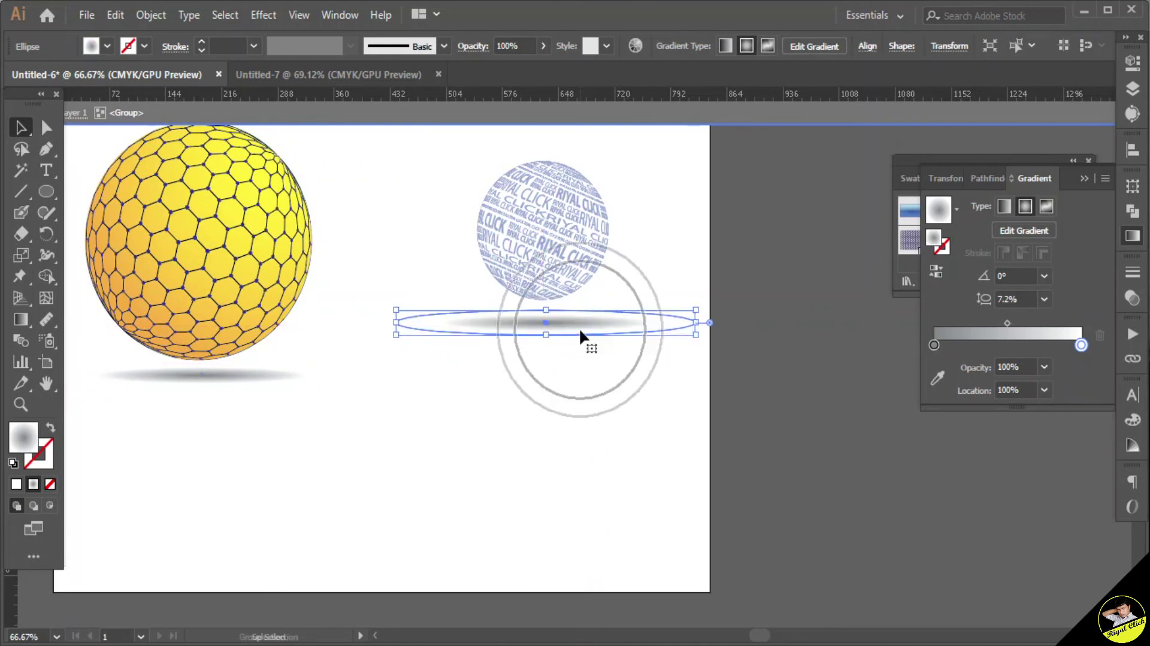
mouse_move(694, 328)
left_mouse_down()
mouse_move(659, 328)
mouse_move(674, 327)
left_mouse_up()
double_click(644, 392)
Enlarge the typography sphere and position it just above its shadow
left_click(577, 226)
left_click_drag(621, 192, 654, 318)
left_click(650, 308)
left_click_drag(572, 278, 579, 270)
left_click(589, 423)
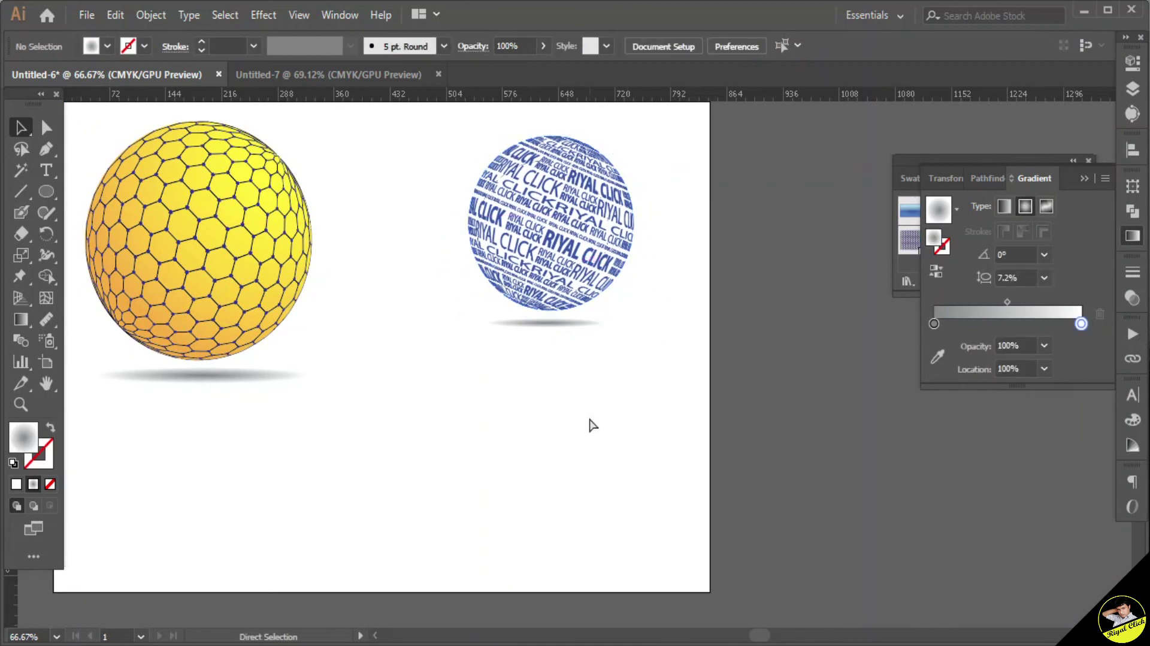
key("ctrl+minus")
key("ctrl+minus")
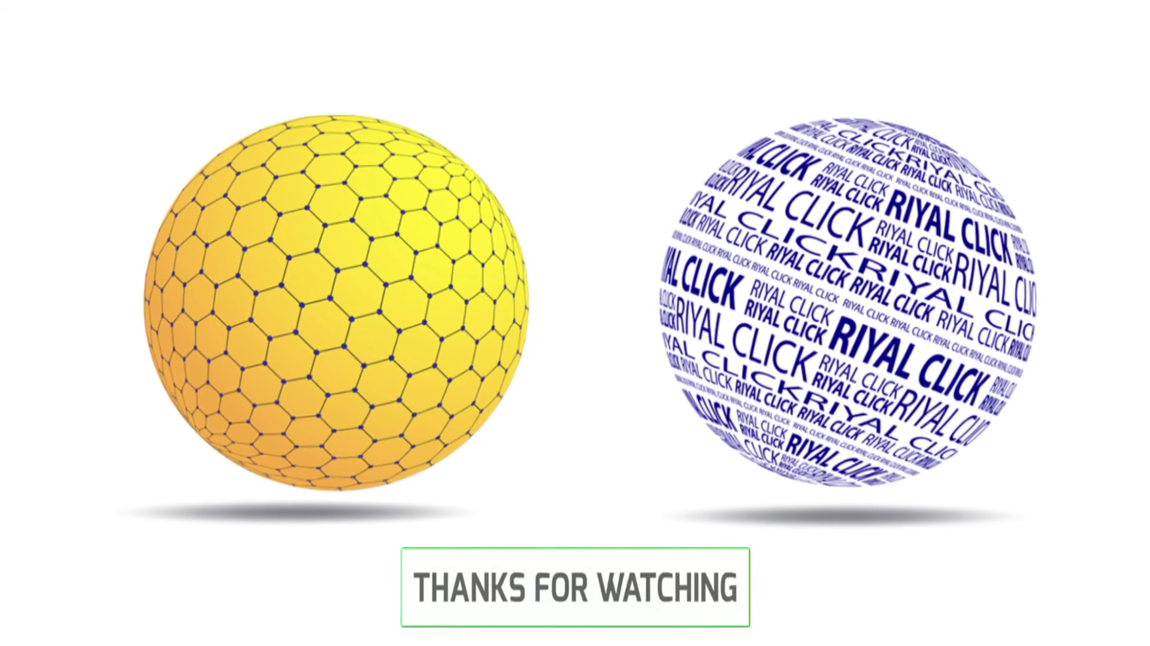